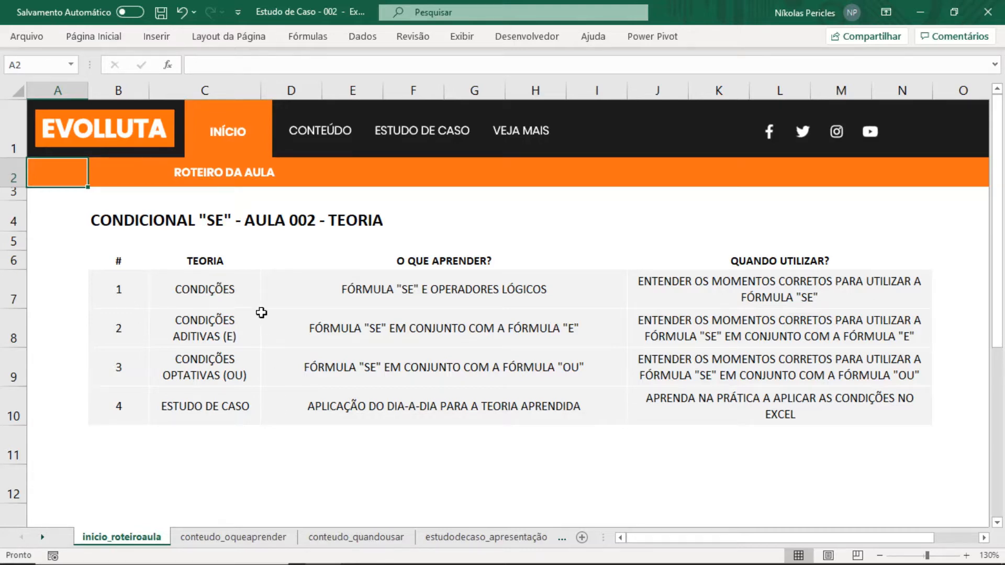
Go to the CONTEÚDO sheet and enter the formula =J8=K8 in cell F8 as the IGUAL example
click(324, 140)
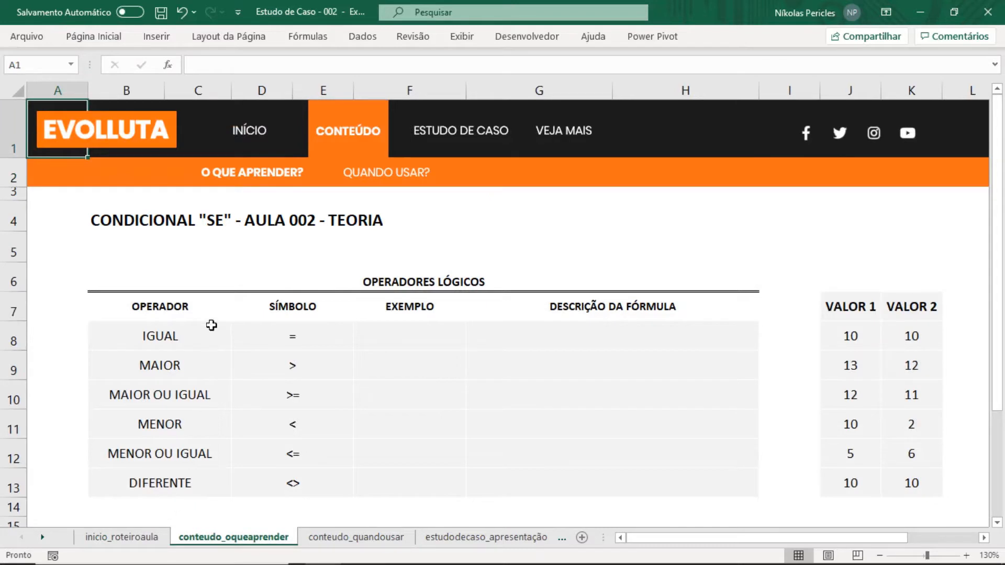
click(419, 336)
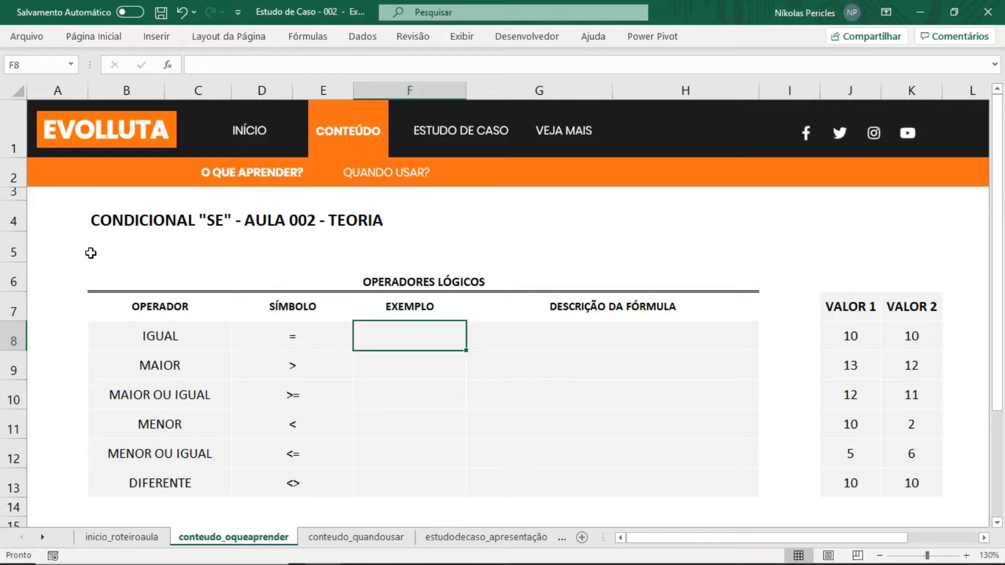
text(=)
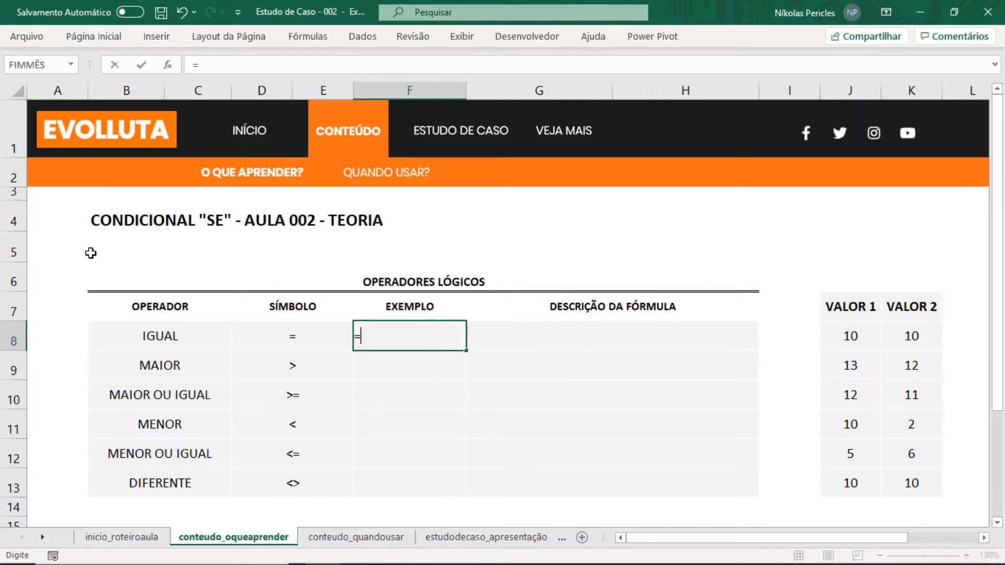
click(844, 342)
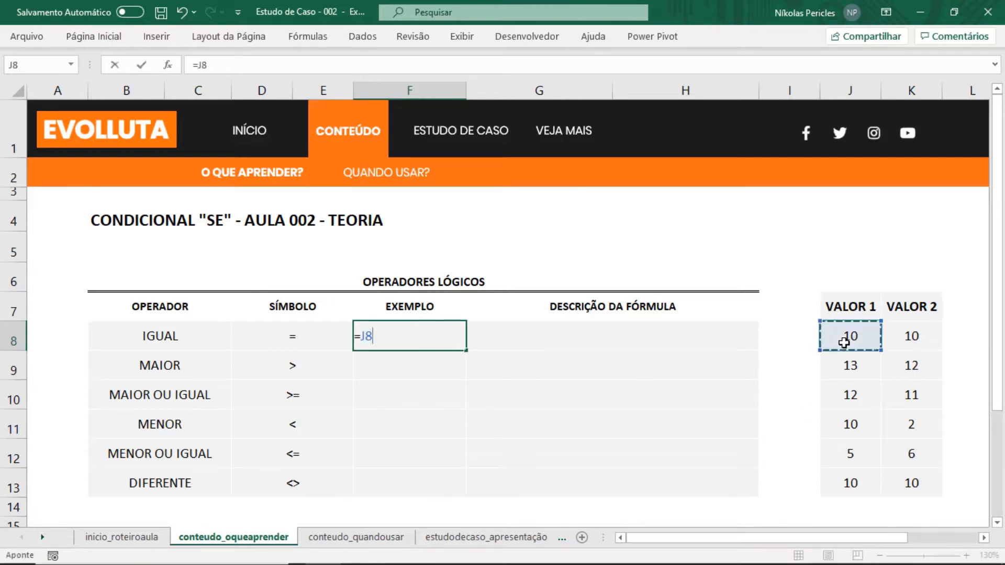
text(=)
click(913, 344)
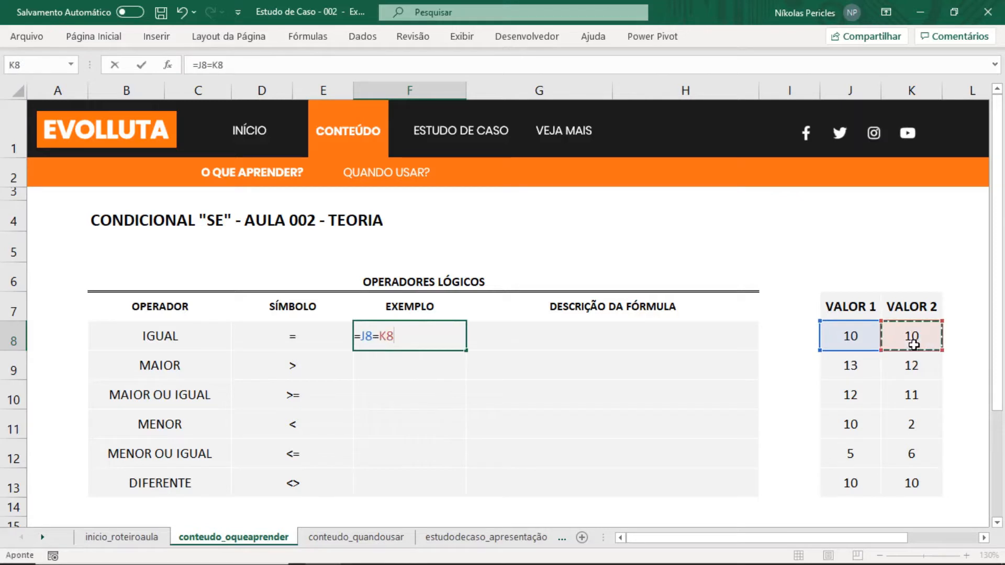
key(Return)
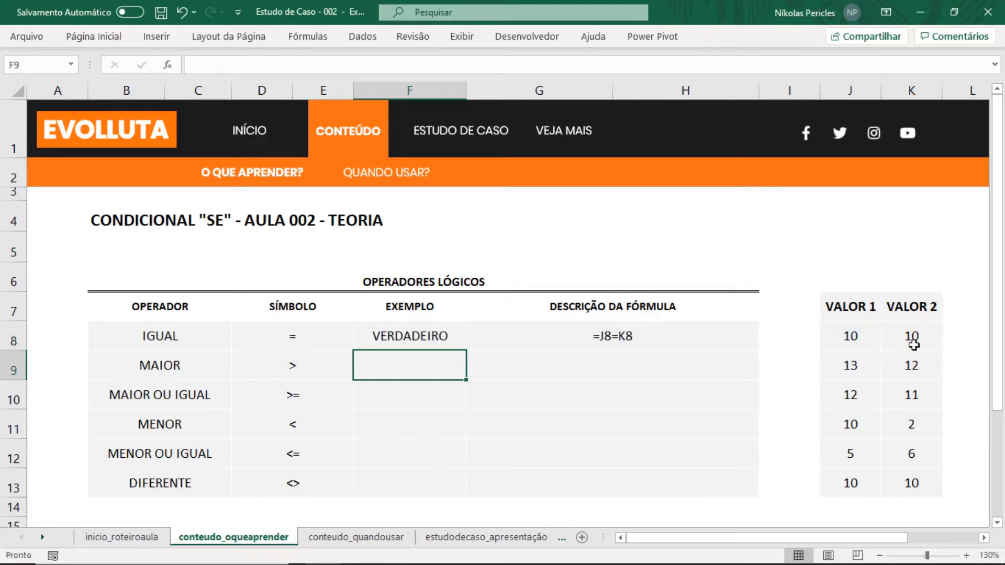
Test the IGUAL example by setting K8 to 9 and restoring it to 10
click(913, 345)
text(9)
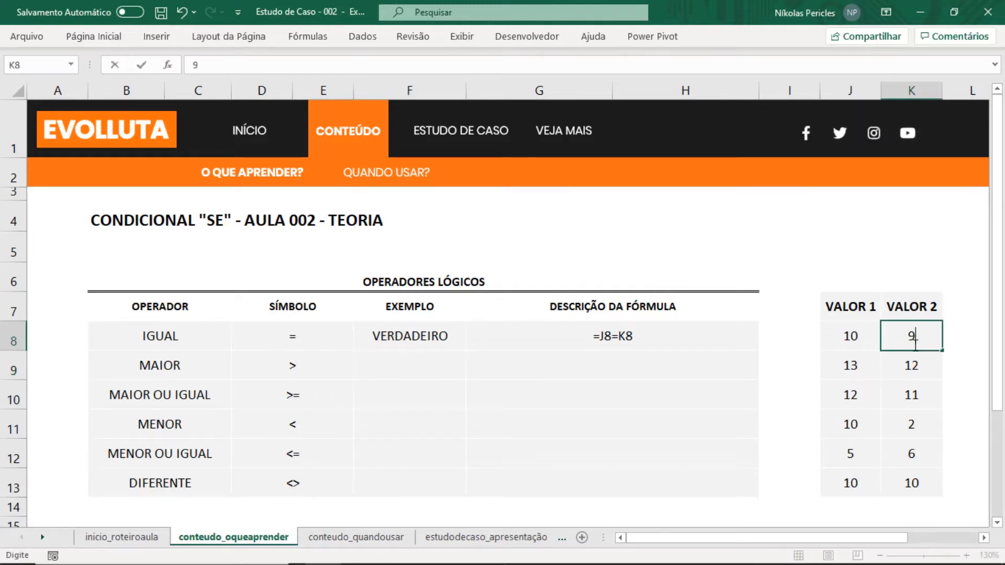
key(Return)
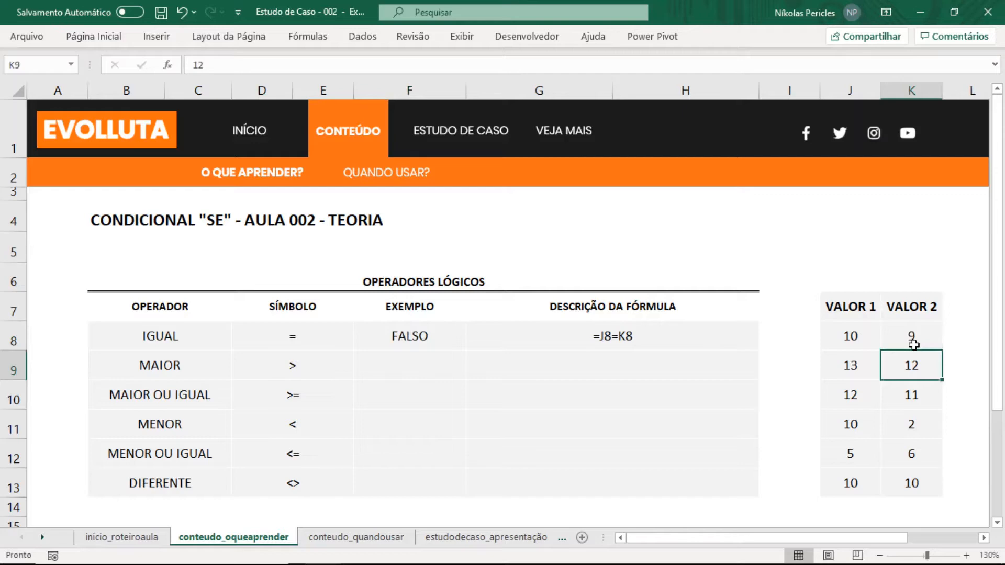
click(913, 345)
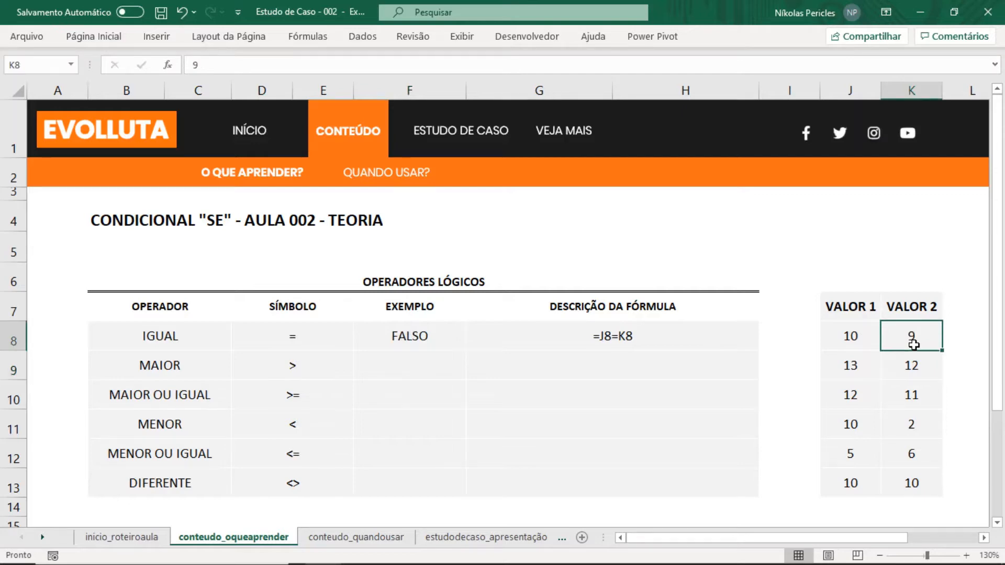
text(10)
key(Return)
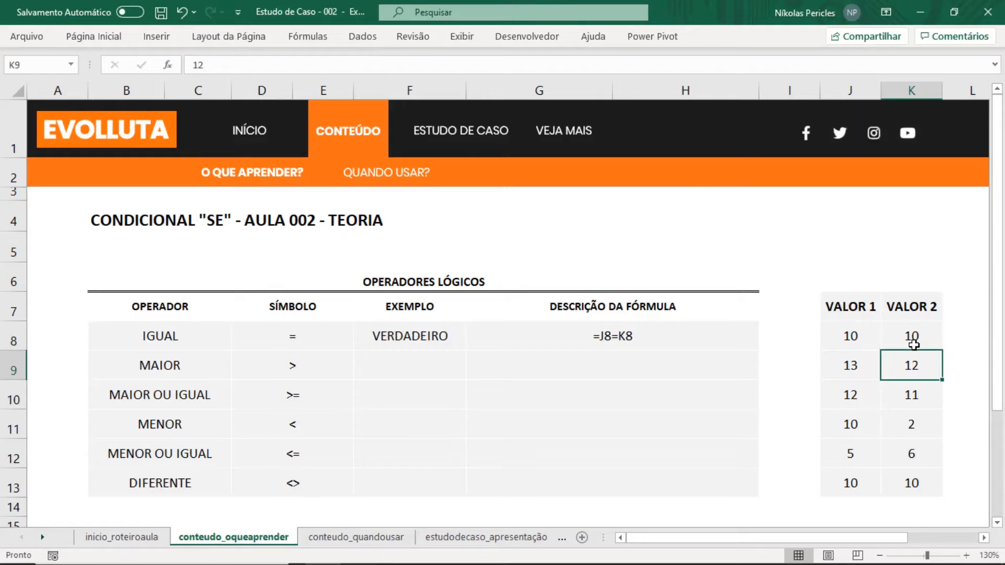
Enter the formula =J9>K9 in cell F9 as the MAIOR example
click(434, 367)
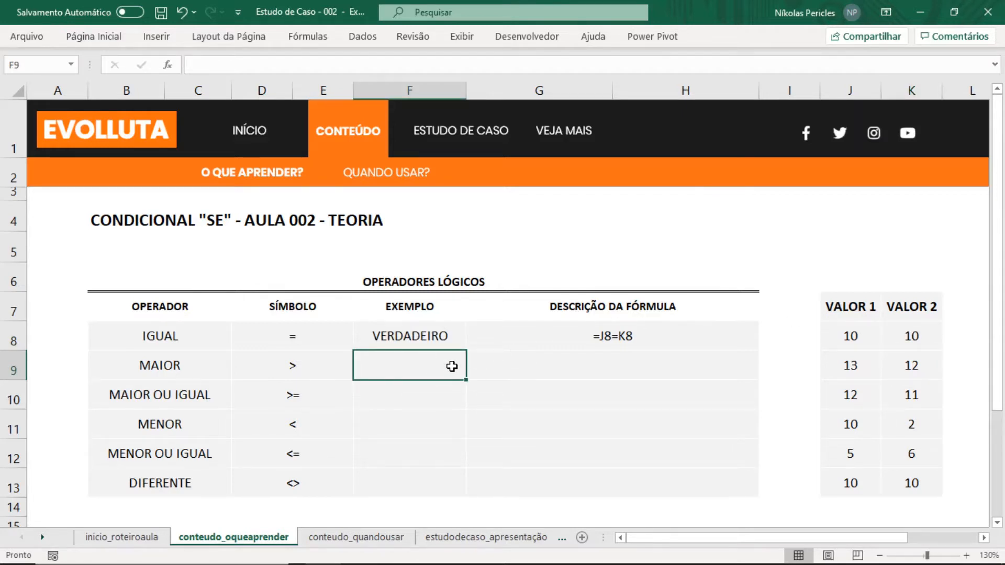
text(=)
click(835, 362)
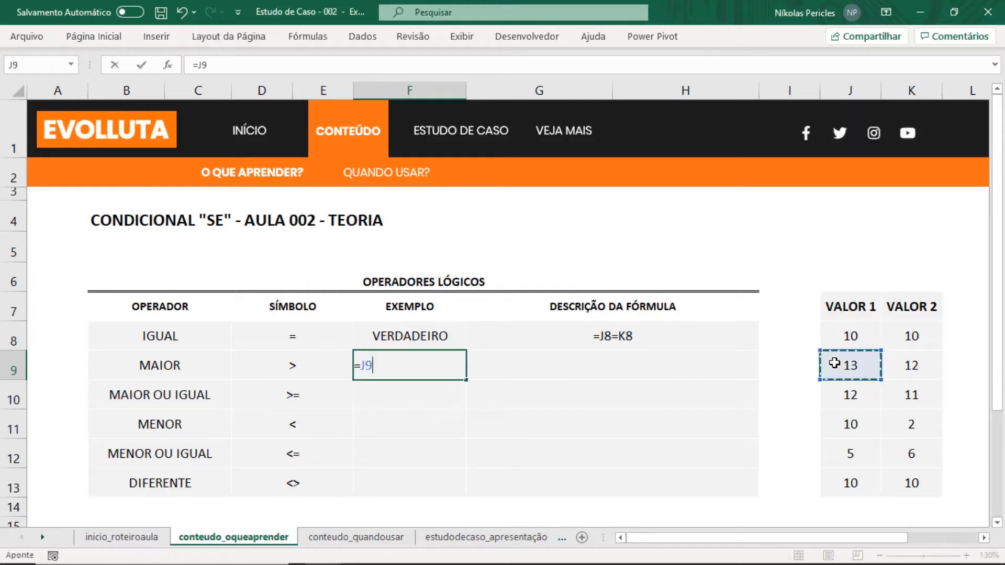
text(>)
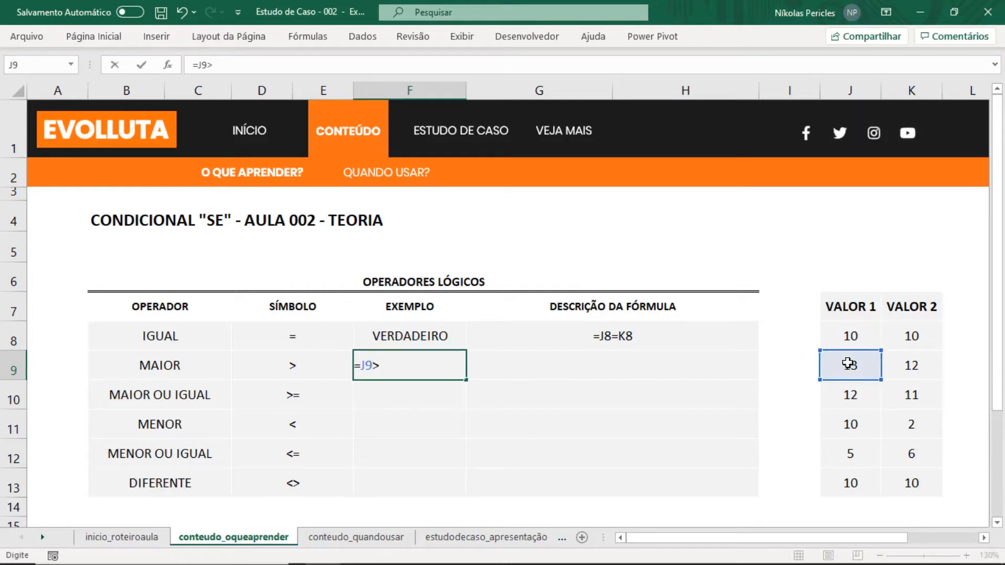
click(906, 363)
key(Return)
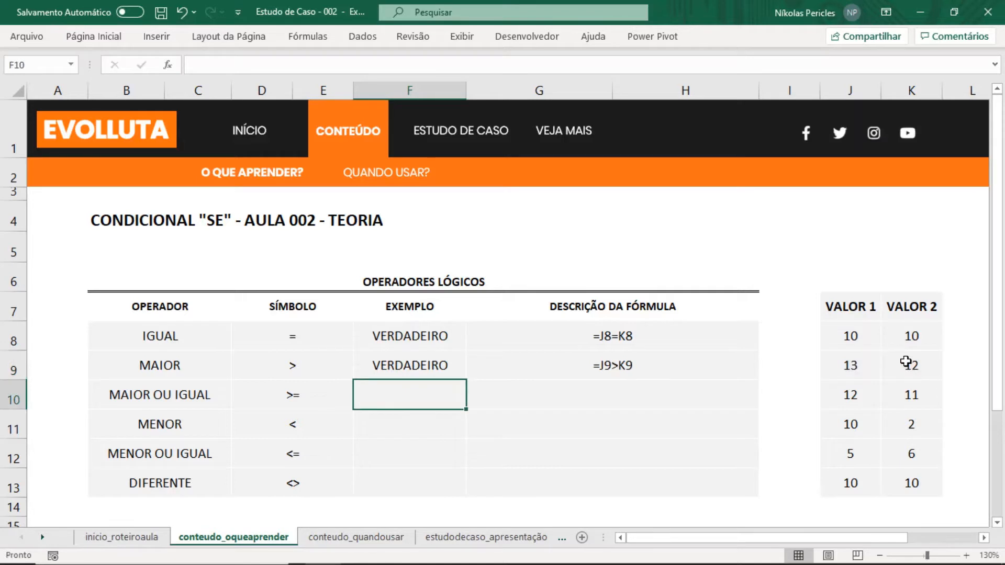
Test the MAIOR example by setting K9 to 15 and restoring it to 12
click(457, 375)
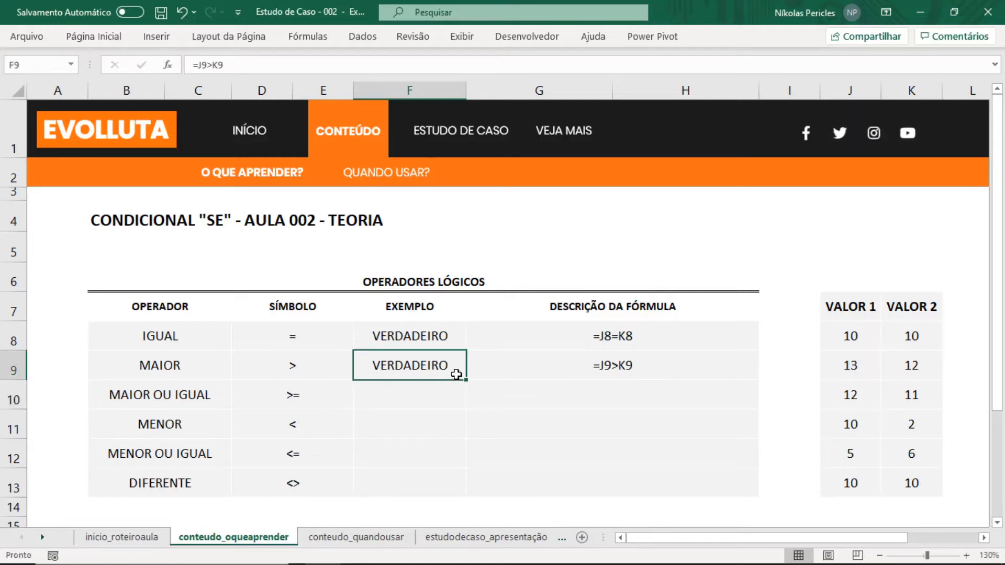
click(899, 367)
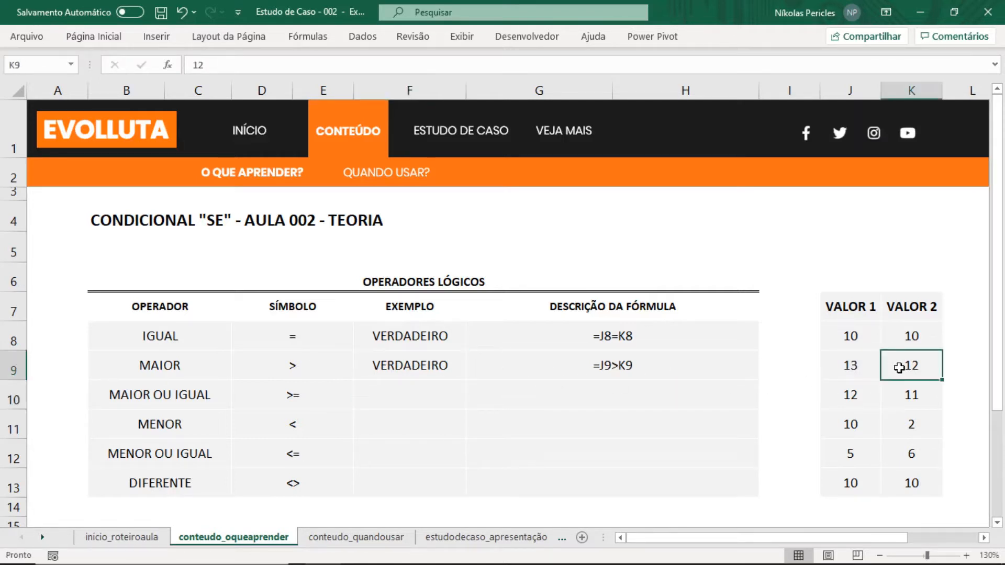
text(15)
key(Return)
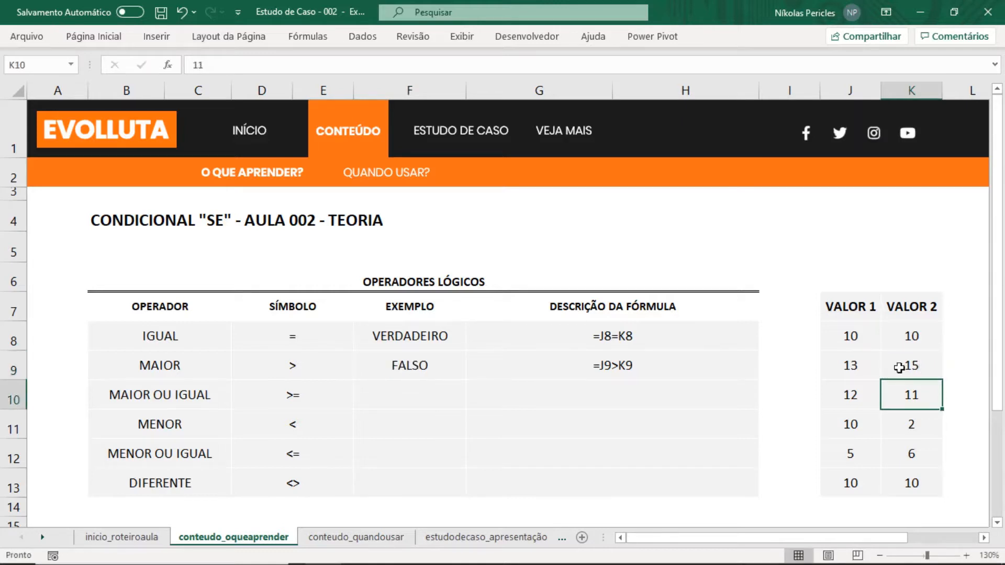
click(899, 368)
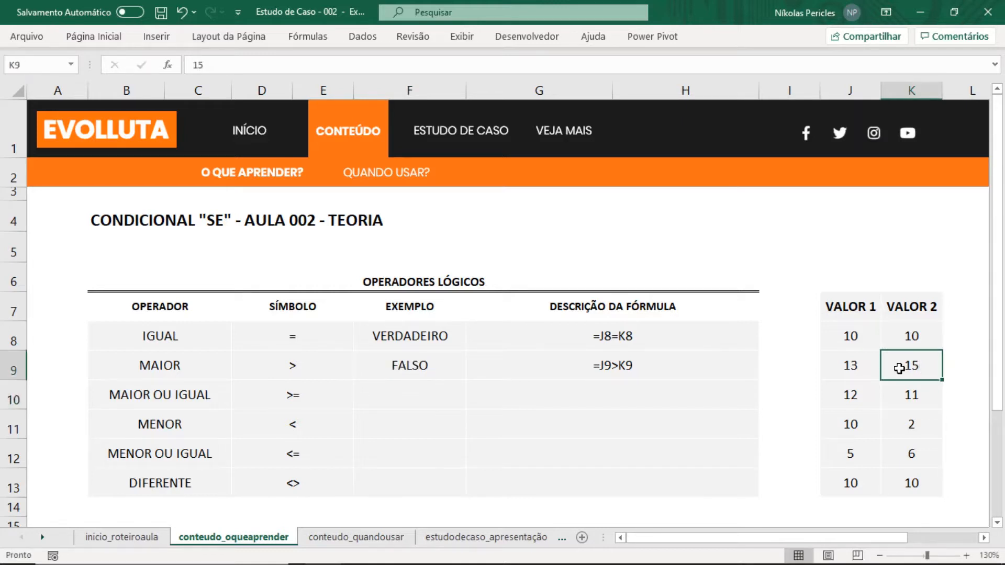
text(12)
key(Return)
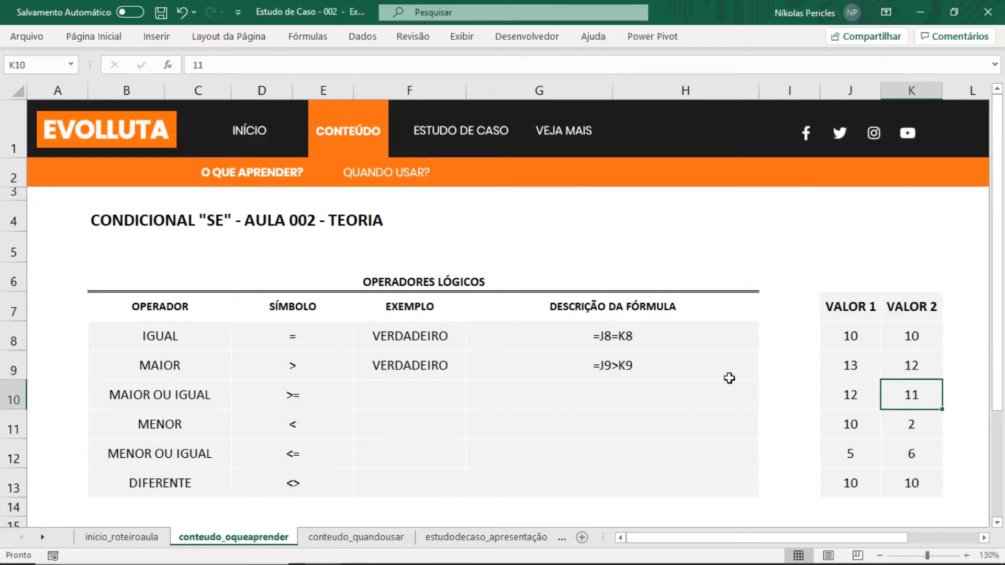
Enter the formula =J10>=K10 in cell F10 as the MAIOR OU IGUAL example
click(434, 398)
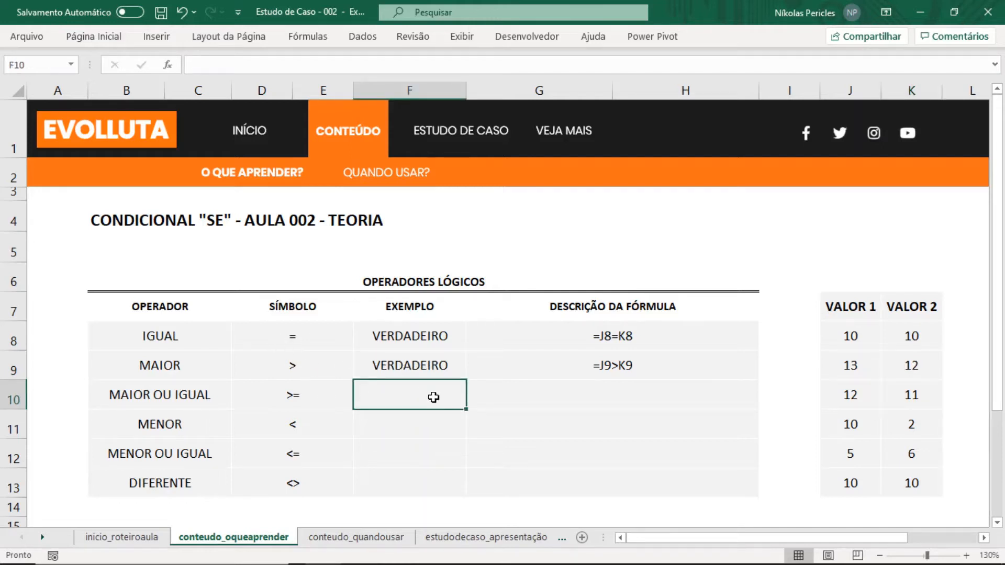
text(=)
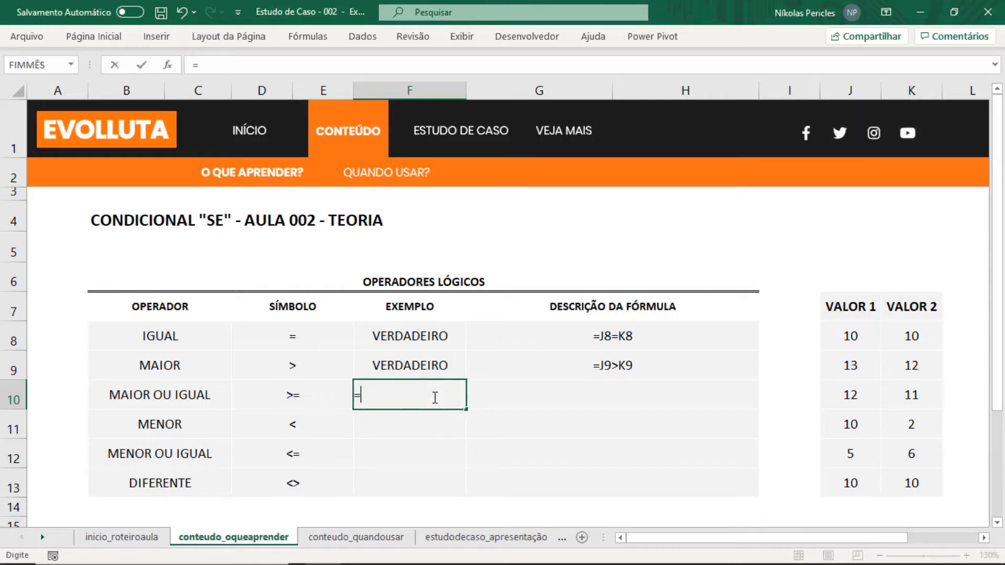
click(855, 404)
text(>=)
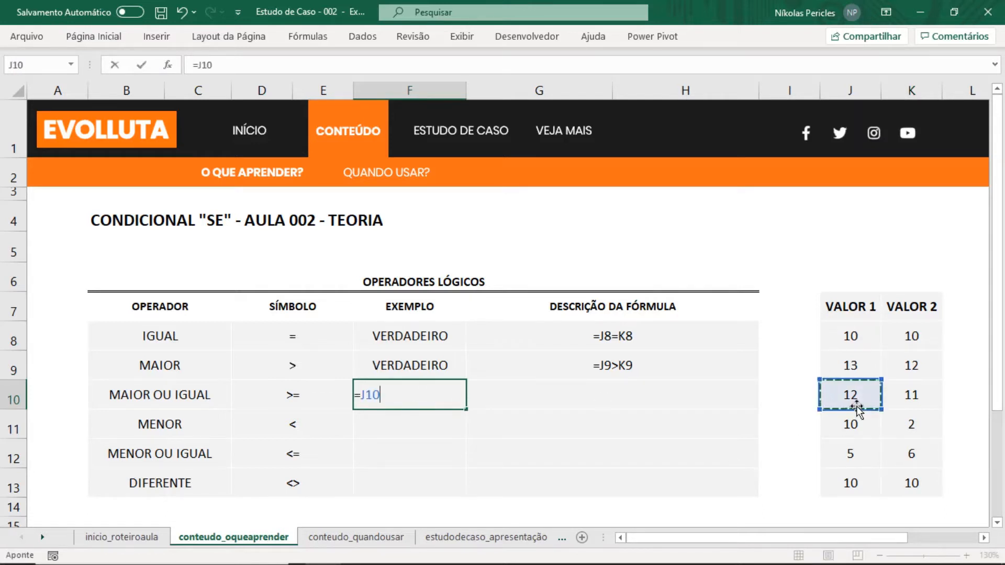
click(888, 391)
key(Return)
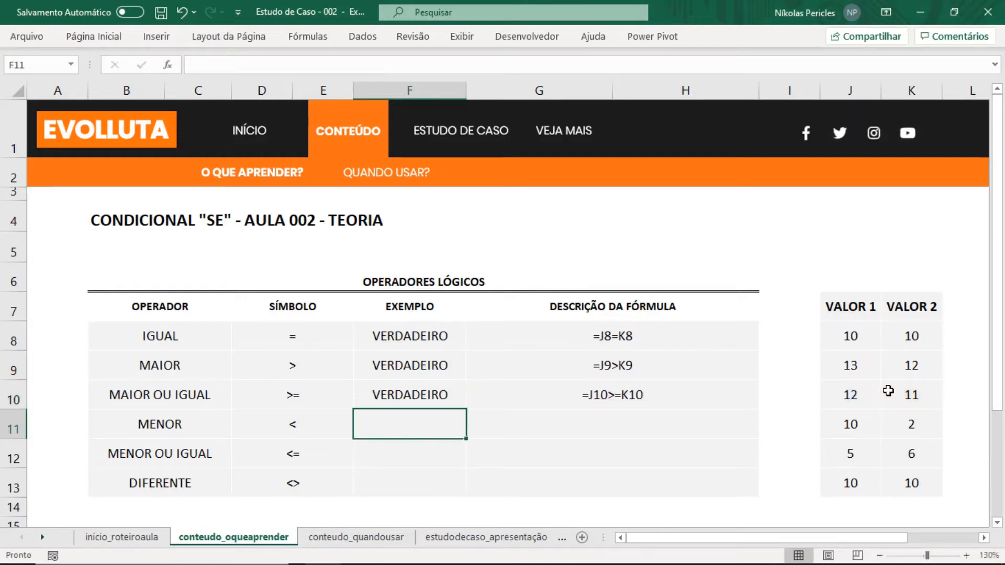
Test the MAIOR OU IGUAL example by setting K10 first to 12 and finally to 13
click(914, 401)
text(12)
key(Return)
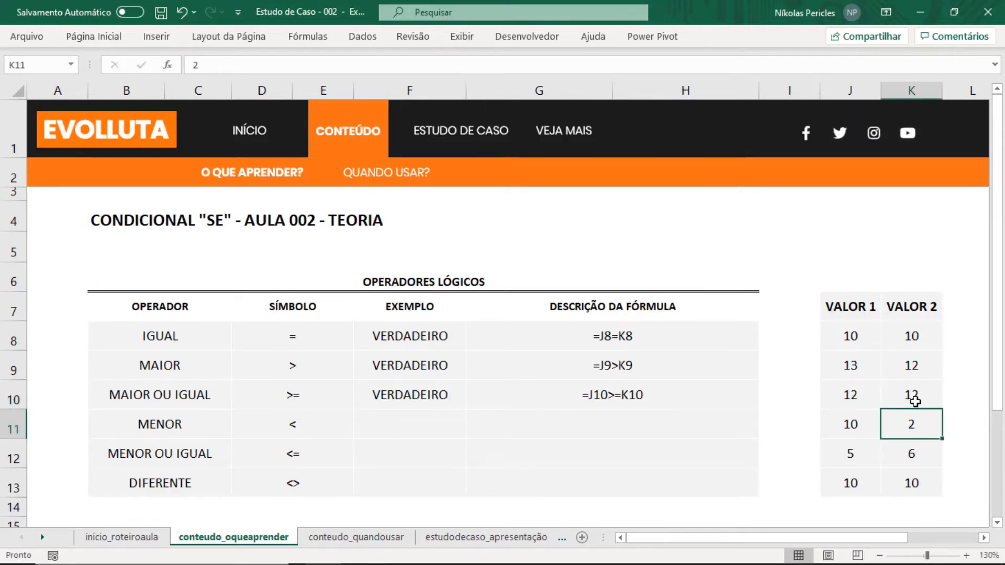
click(914, 401)
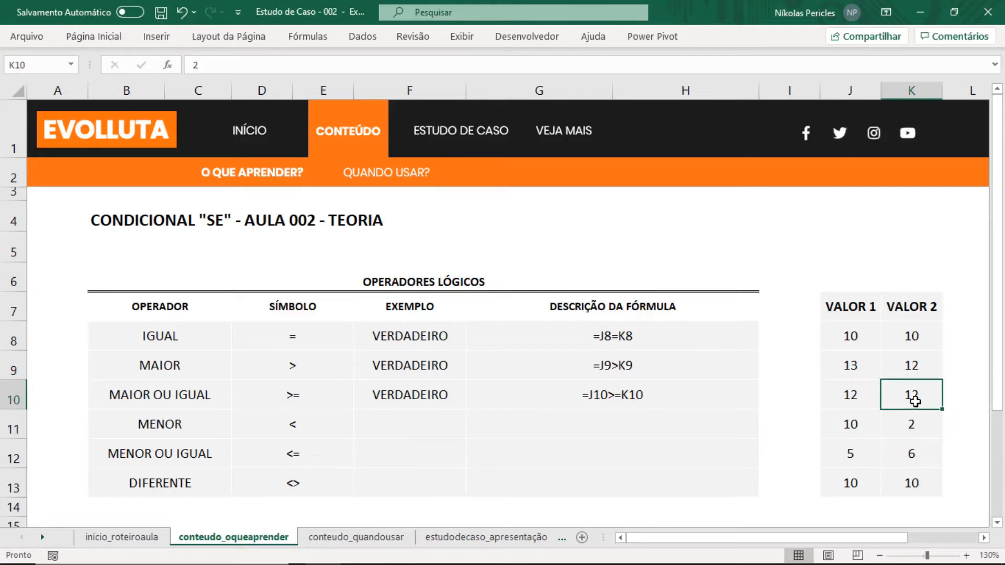
text(13)
key(Return)
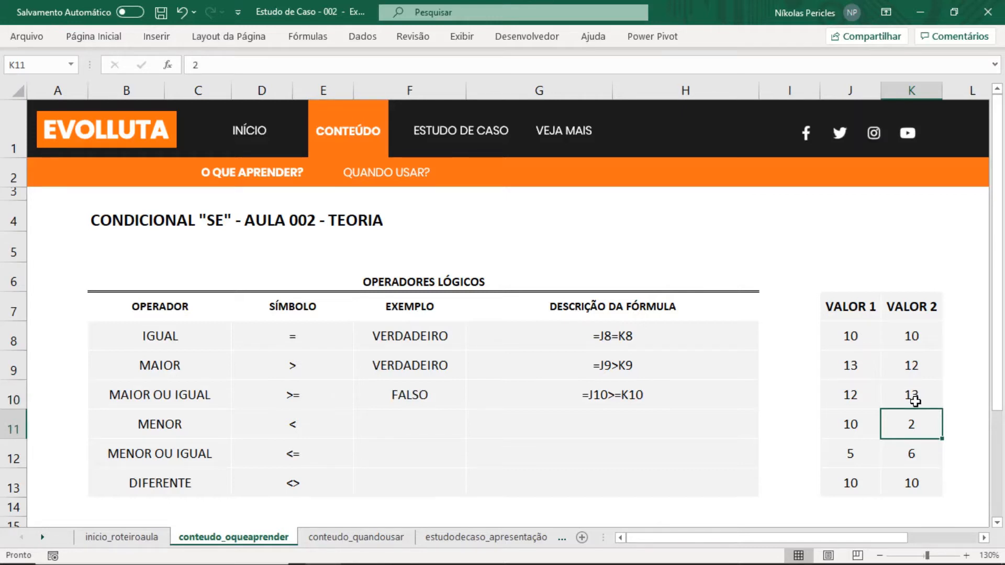
Enter the formula =J11<K11 in cell F11 as the MENOR example
click(434, 427)
text(=)
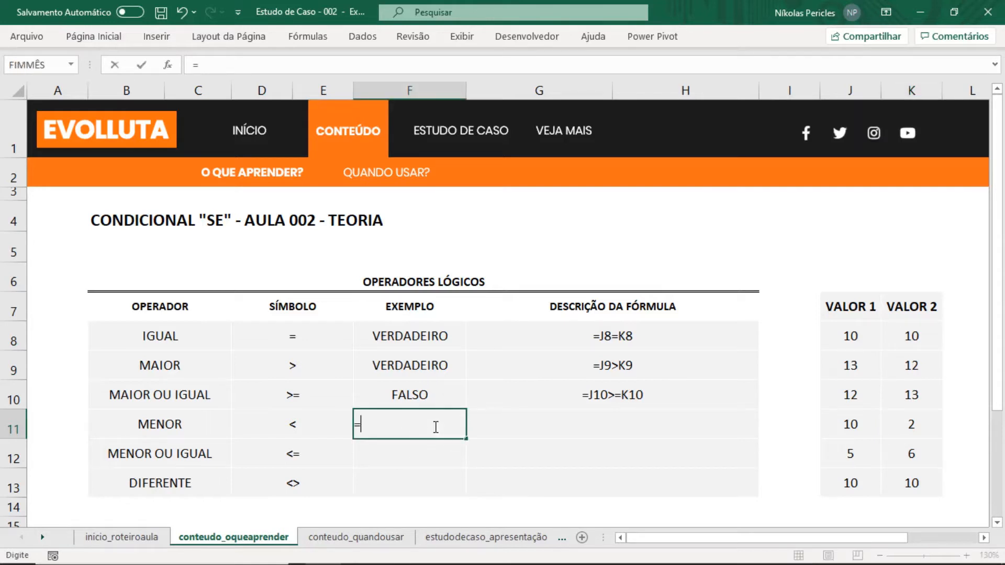
click(880, 420)
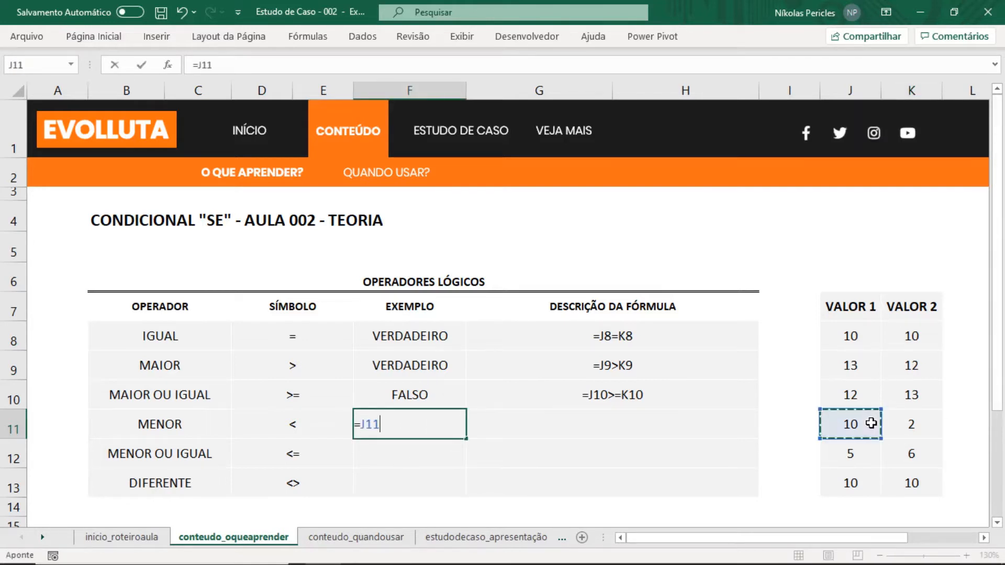
text(<)
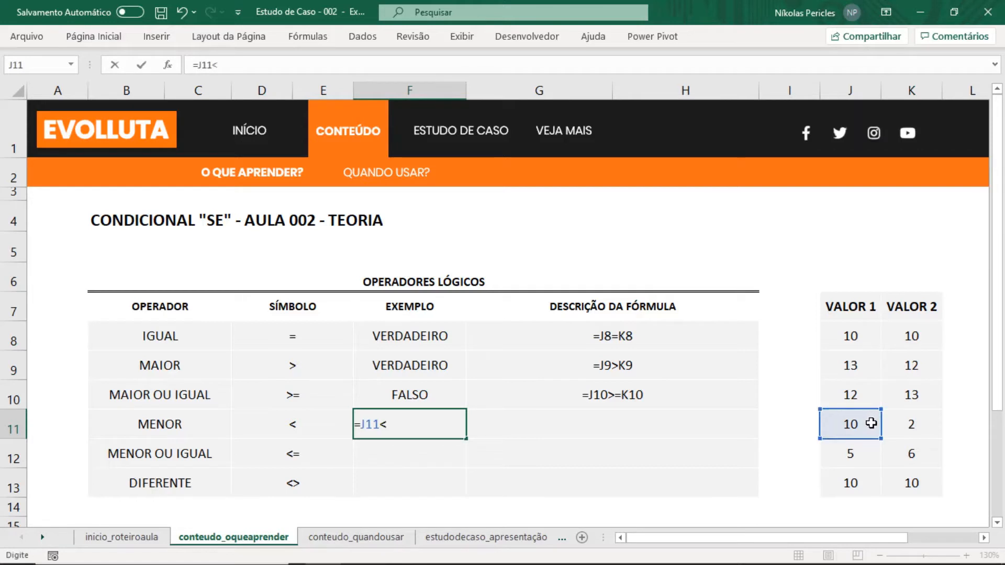
click(911, 430)
key(Return)
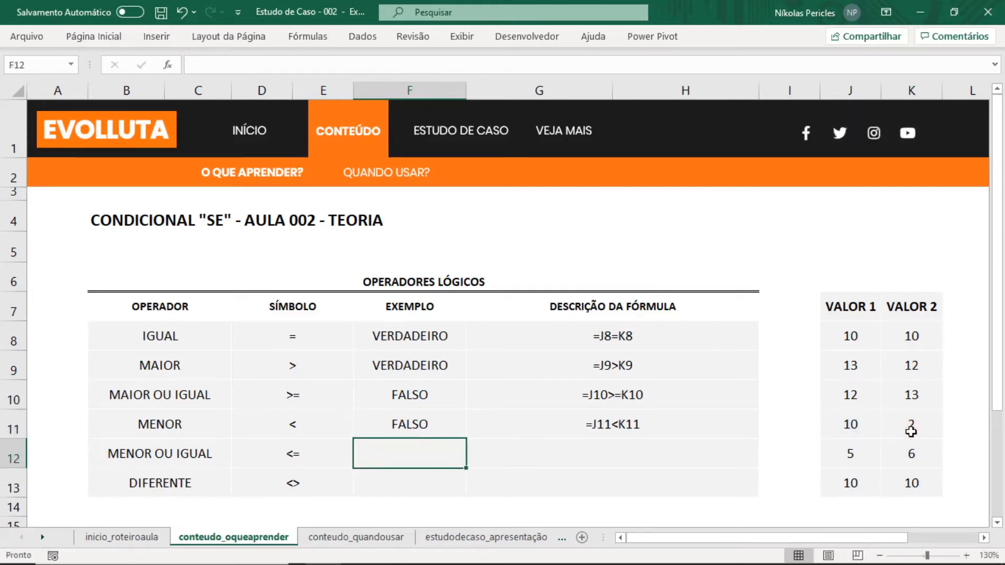
Set the second value of the MENOR comparison, cell K11, to 12
click(910, 431)
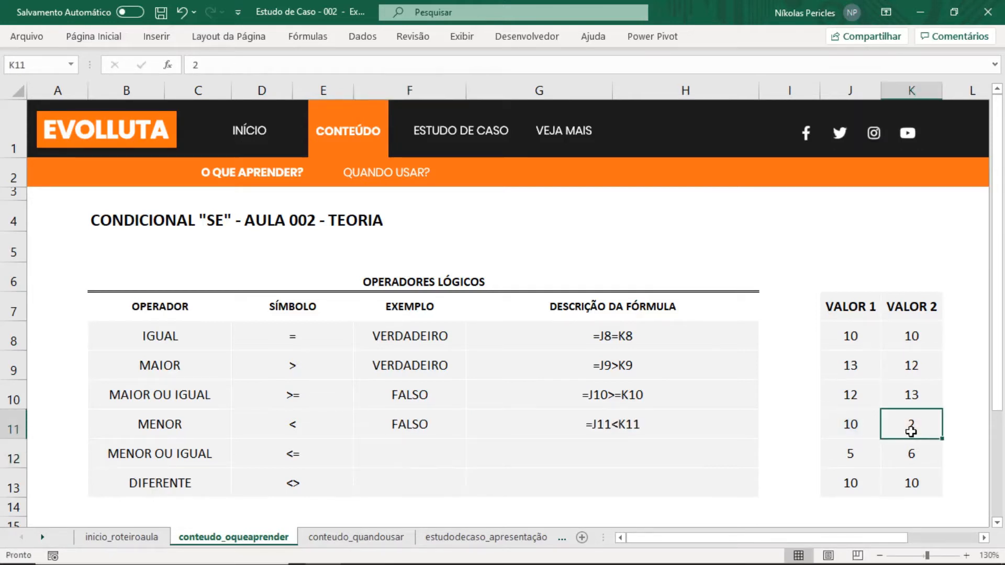
text(12)
key(Return)
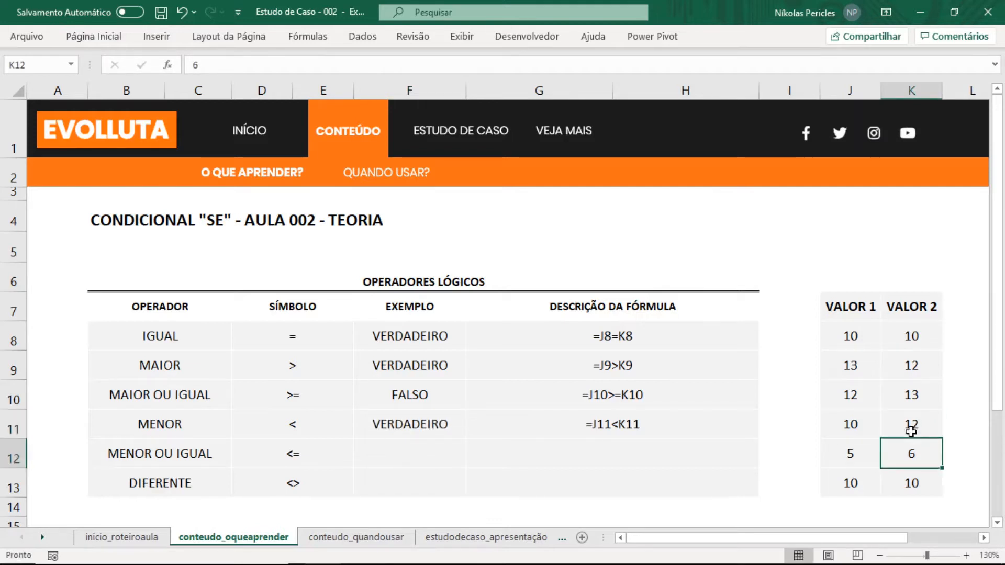
Enter the formula =J12<=K12 in cell F12 as the MENOR OU IGUAL example
click(423, 451)
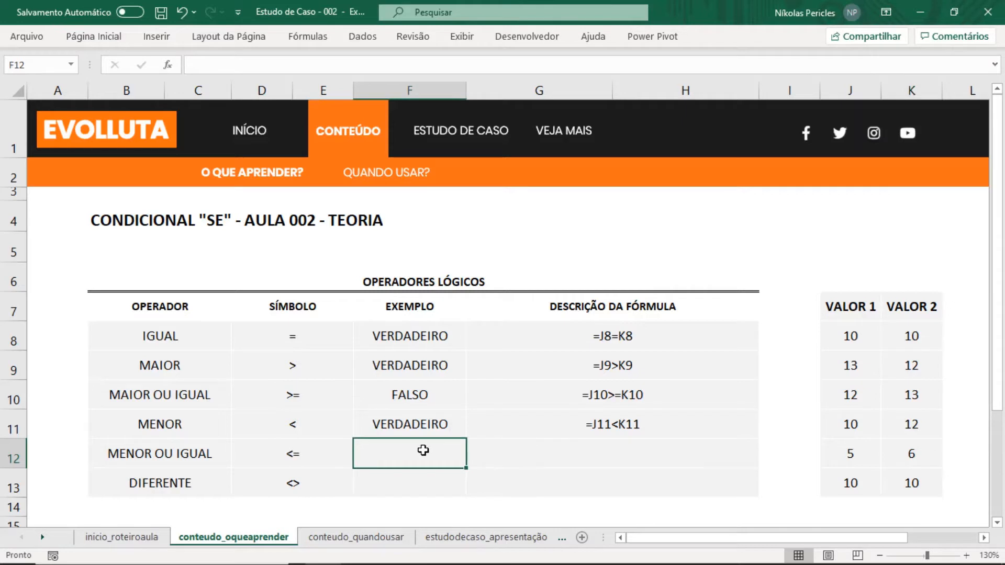
text(=)
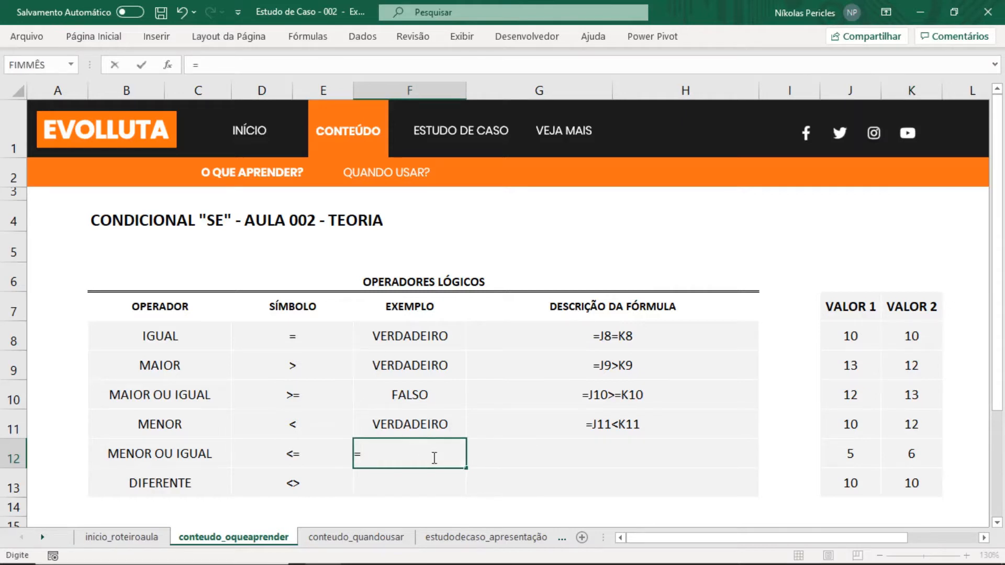
click(845, 455)
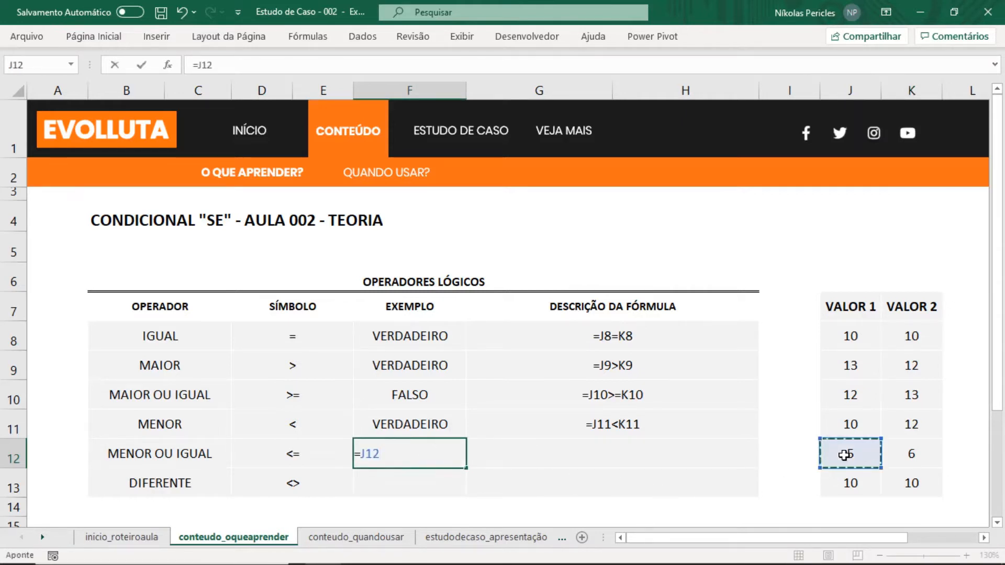
text(<=)
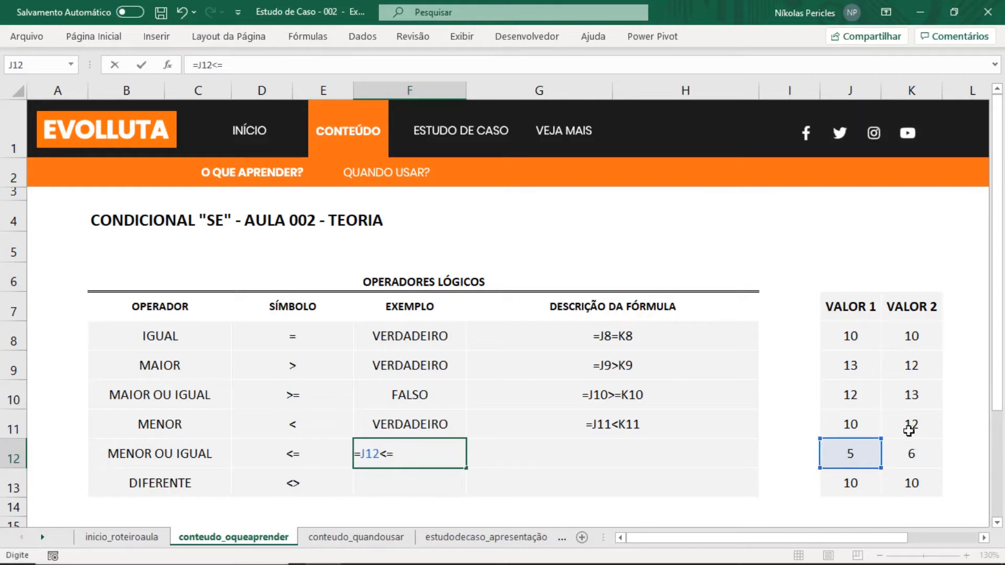
click(911, 448)
key(Return)
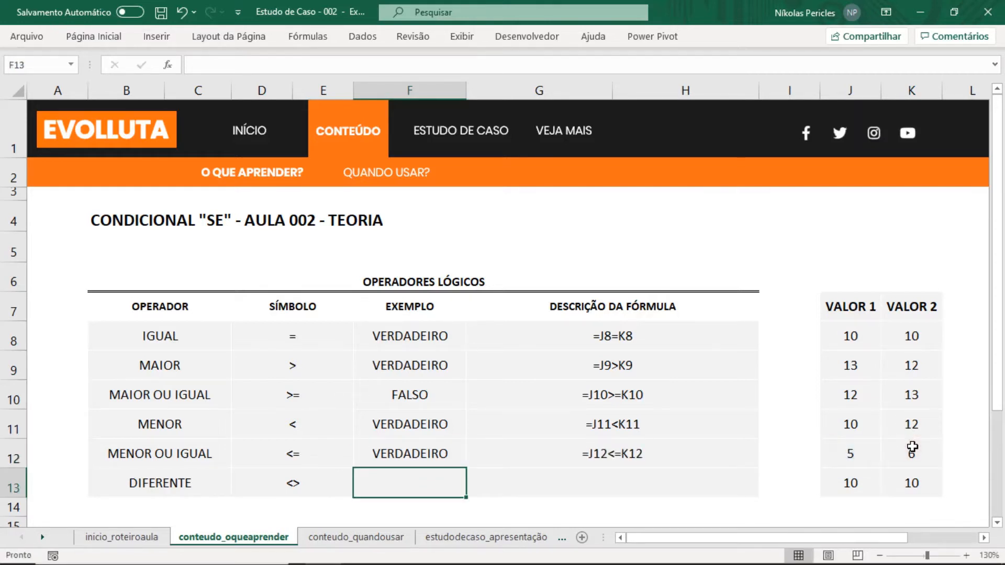
Test the MENOR OU IGUAL example by setting K12 first to 5 and finally to 4
click(908, 454)
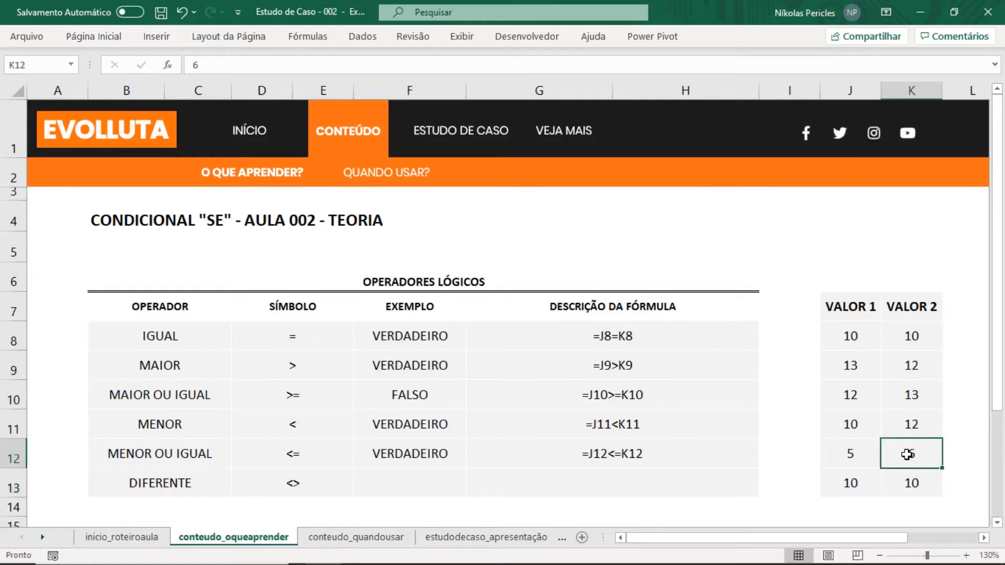
text(5)
key(Return)
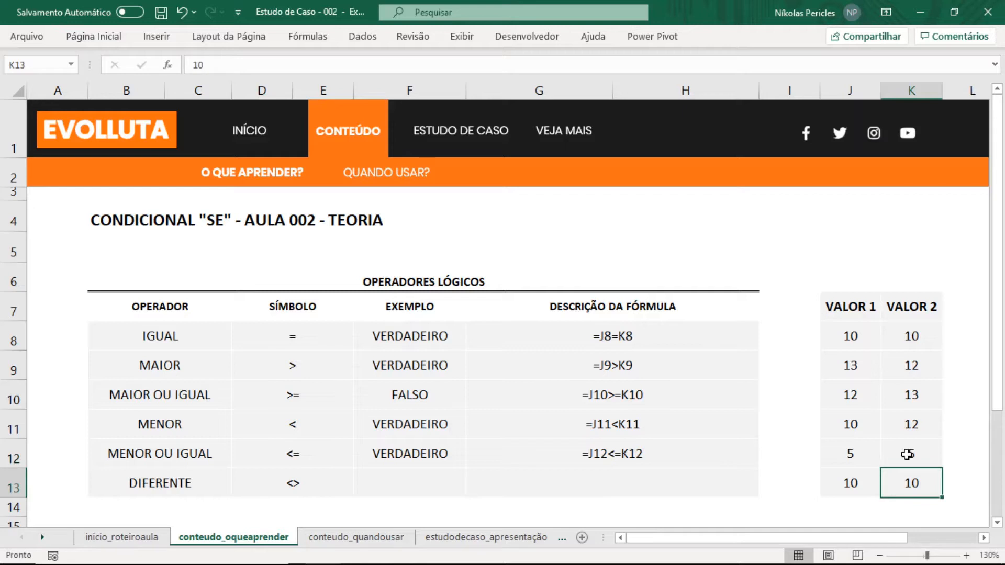
click(908, 455)
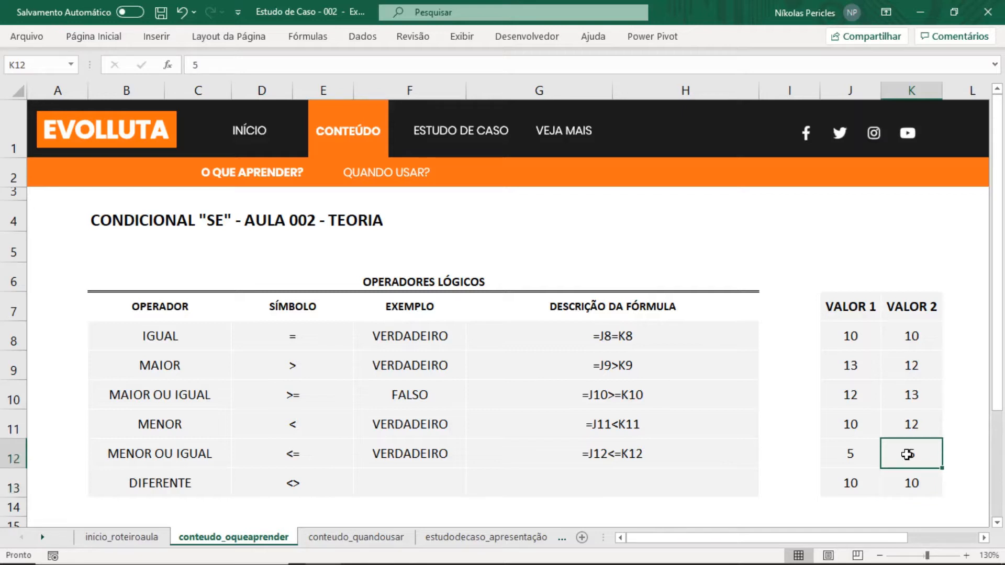
text(4)
key(Return)
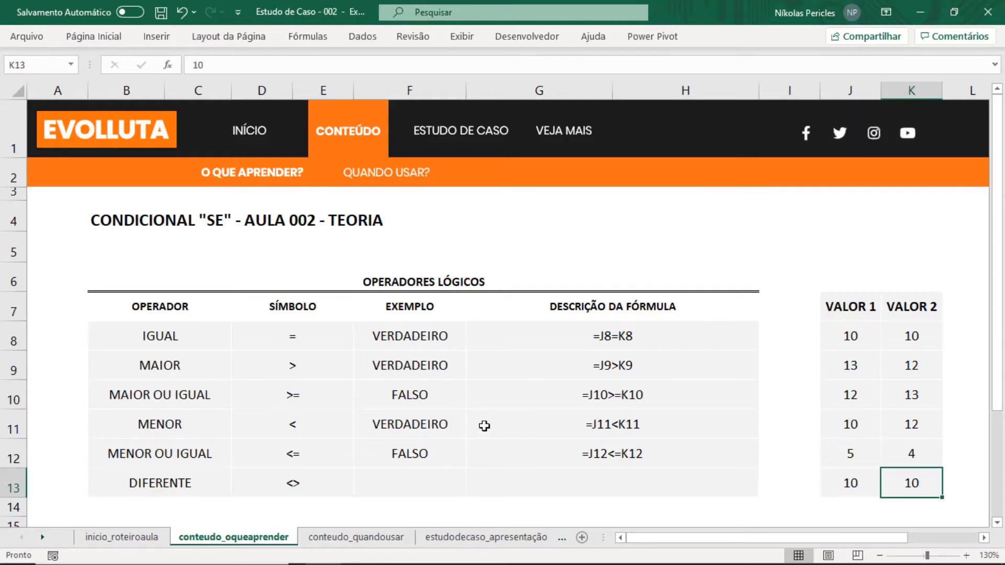
Enter the formula =J13<>K13 in cell F13 as the DIFERENTE example
click(413, 483)
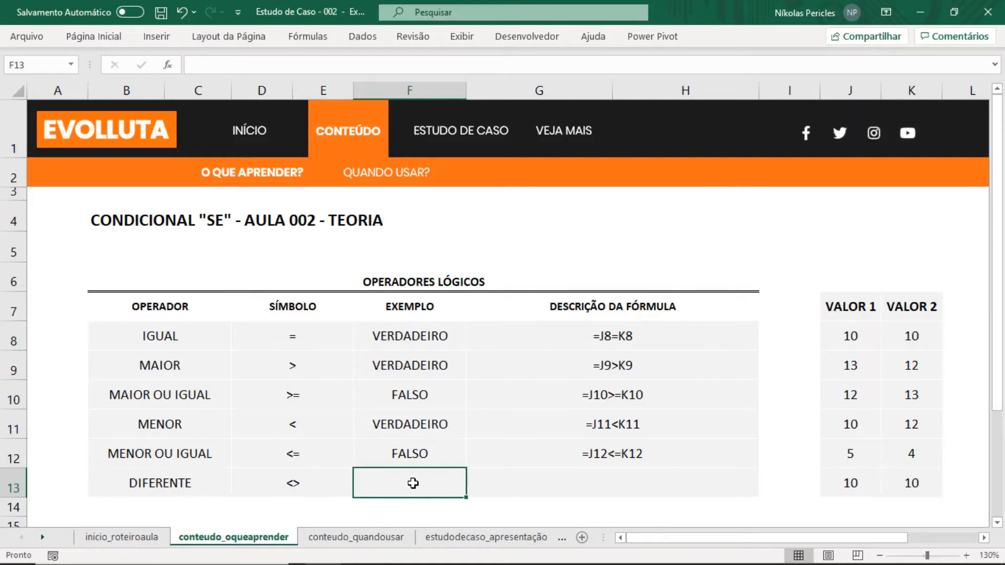
text(=)
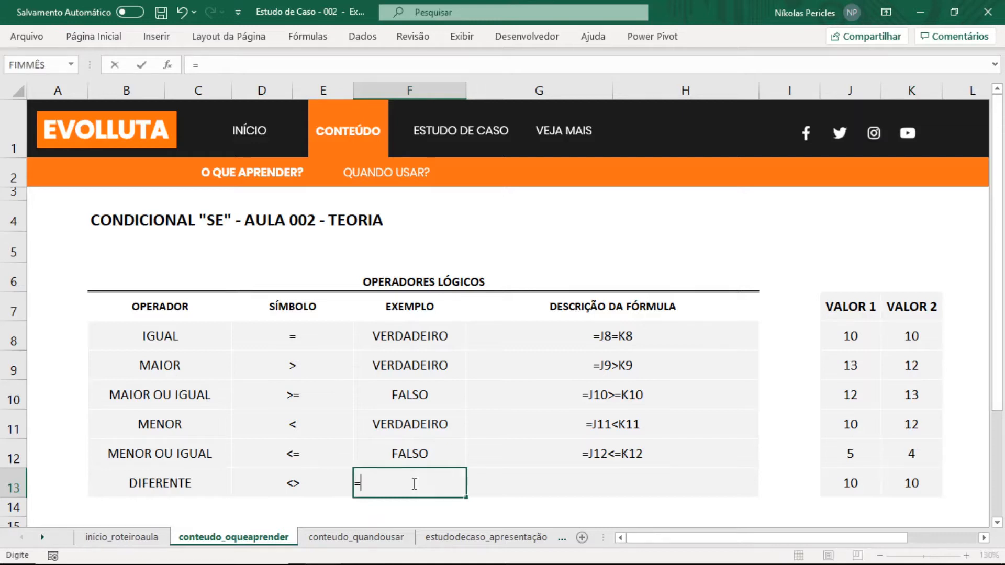
click(848, 477)
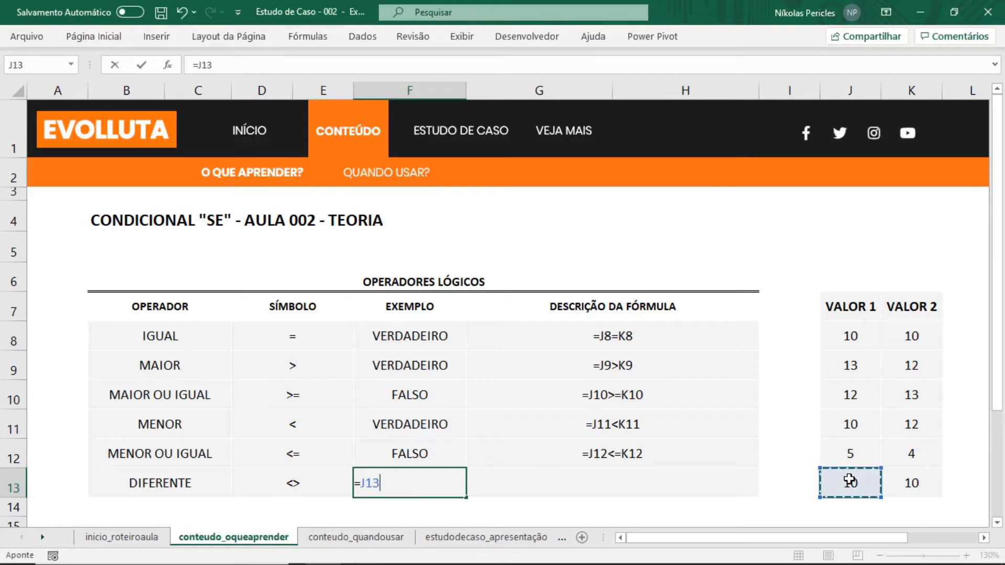
text(<)
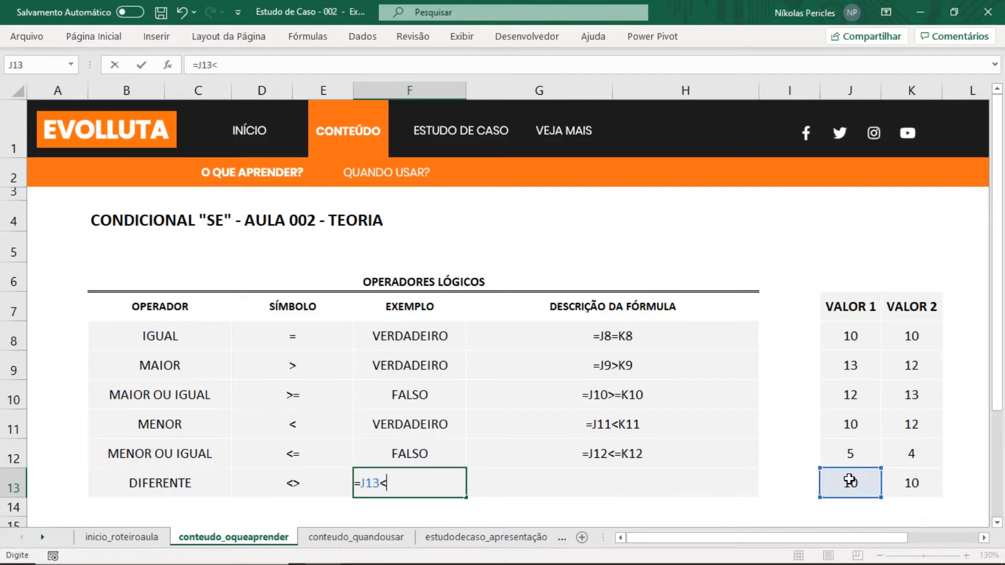
text(>)
click(909, 487)
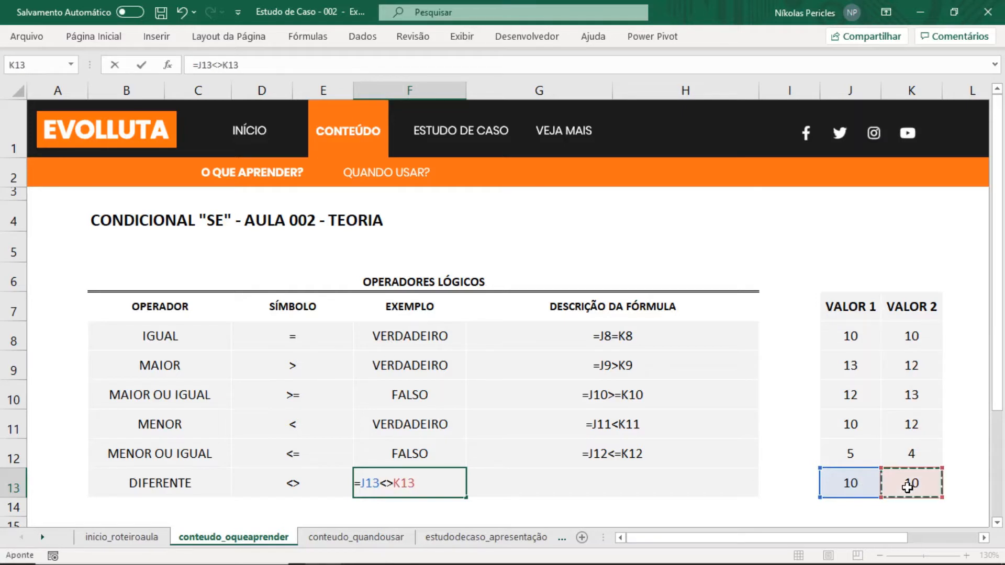
key(Return)
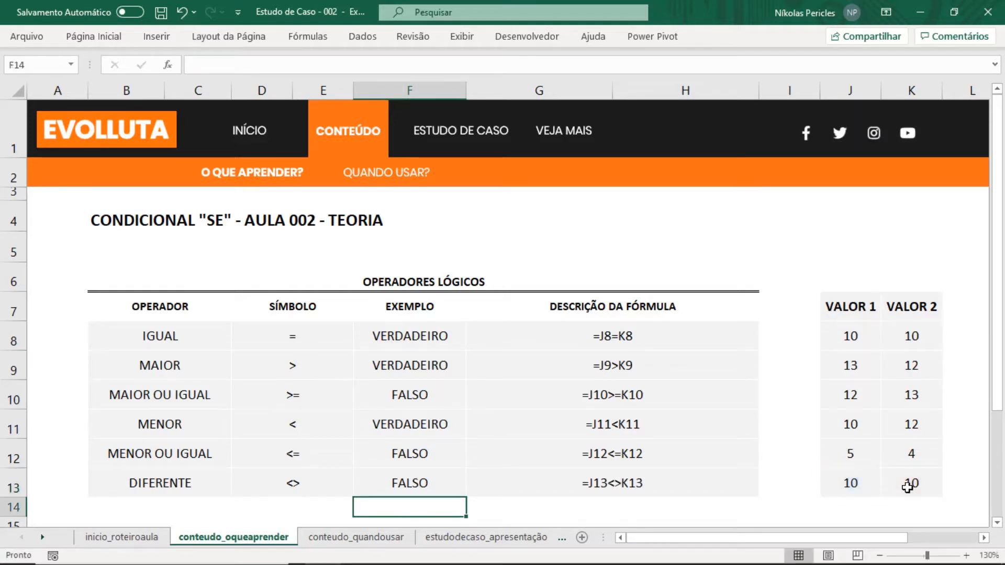
Set the second value of the DIFERENTE comparison, cell K13, to 5
click(907, 487)
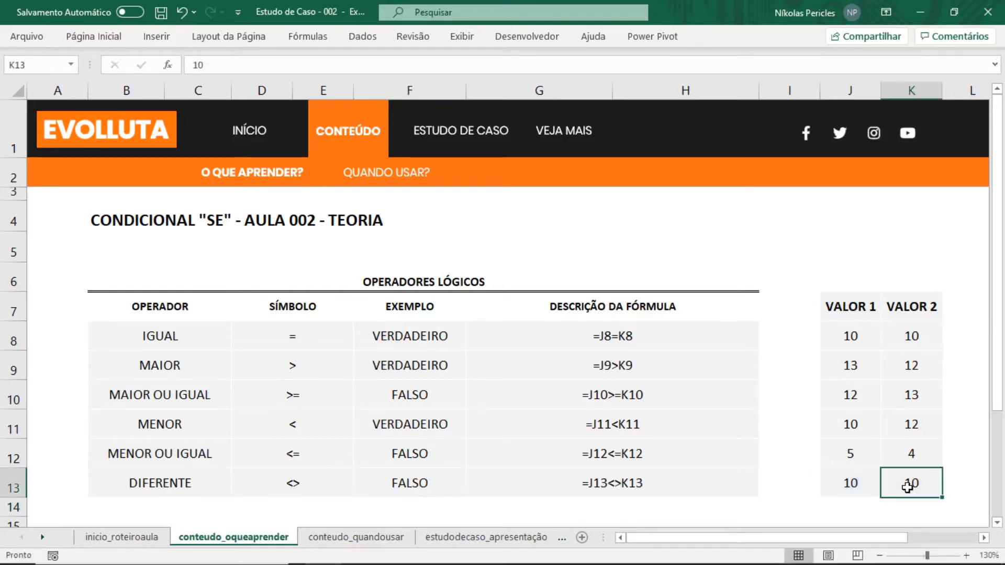
text(5)
key(Return)
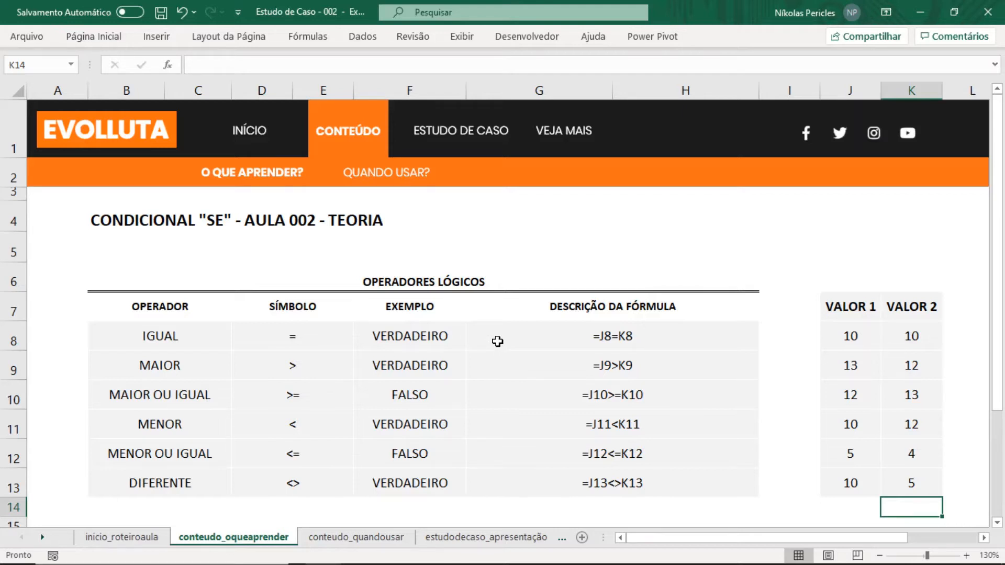
In the CONDICIONAL "SE" table, enter the formula =SE(J18>=7;"Aprovado";"Reprovado") in cell F18 as the CONDICIONAL SE example
scroll(497, 341, down, 3)
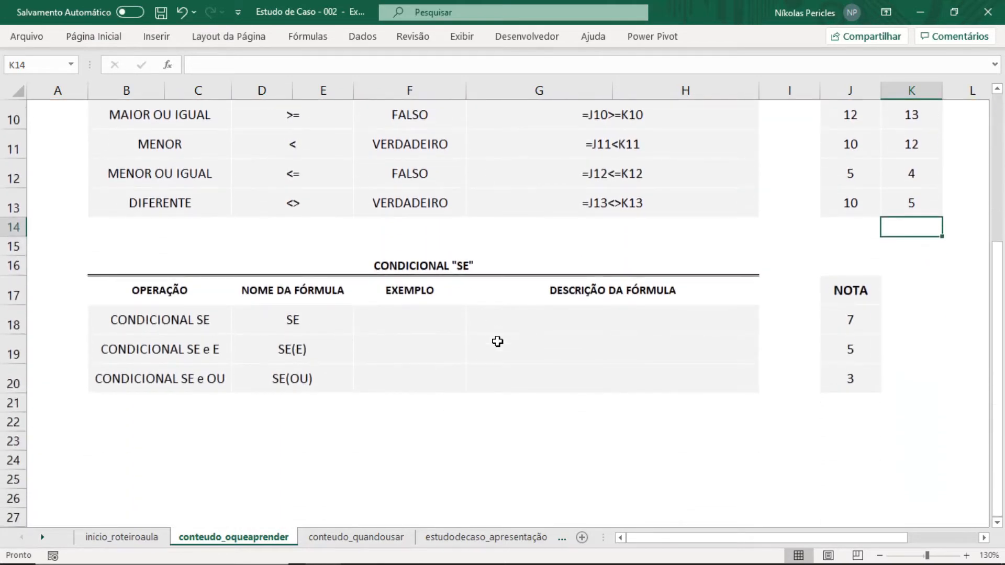
scroll(497, 341, down, 1)
scroll(498, 341, down, 1)
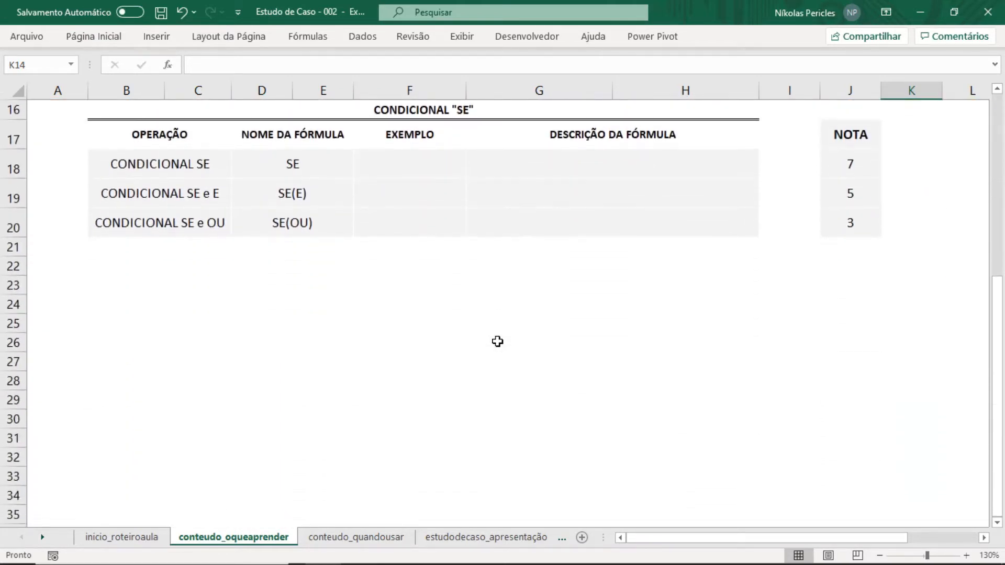
scroll(545, 309, up, 1)
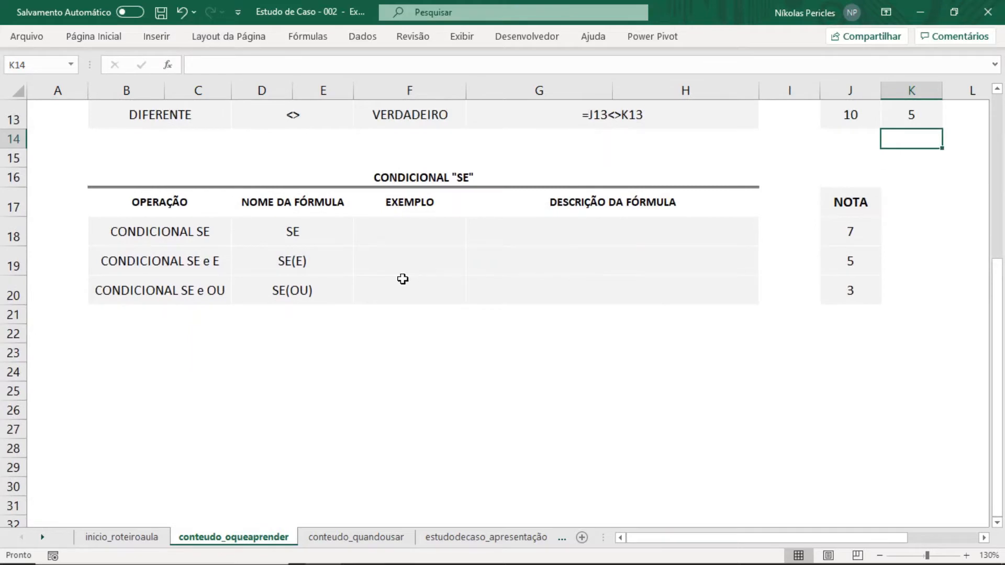
click(406, 243)
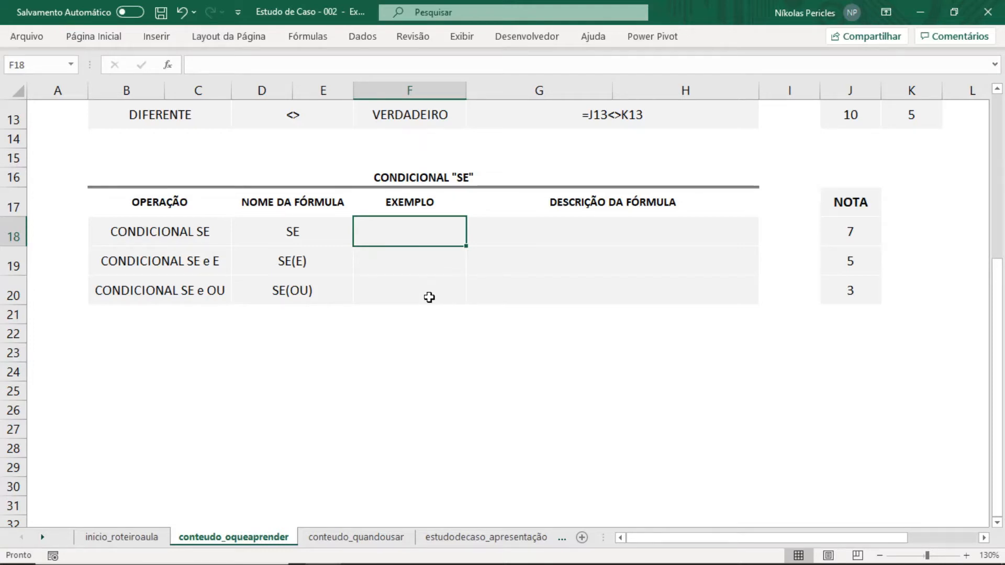
text(=)
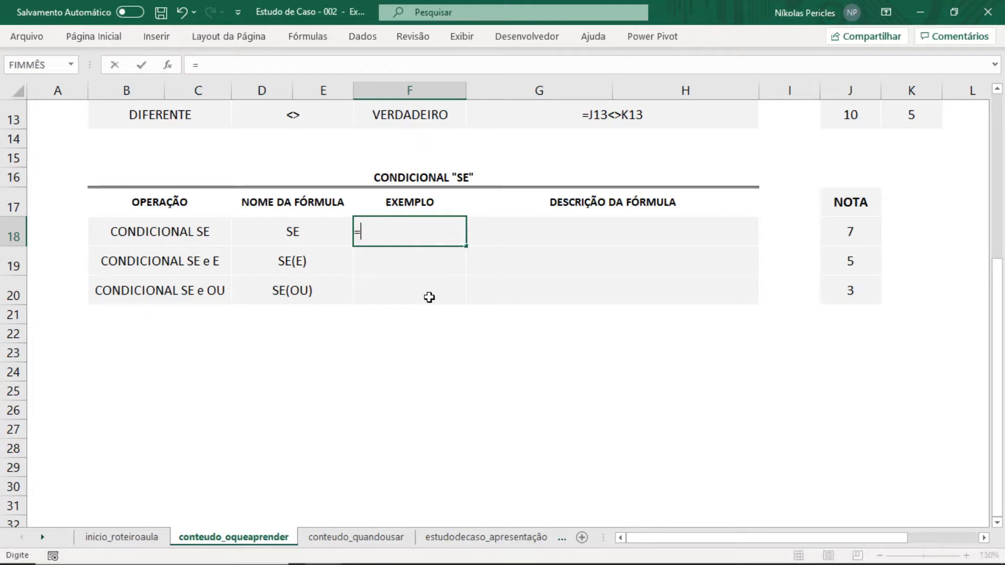
text(se()
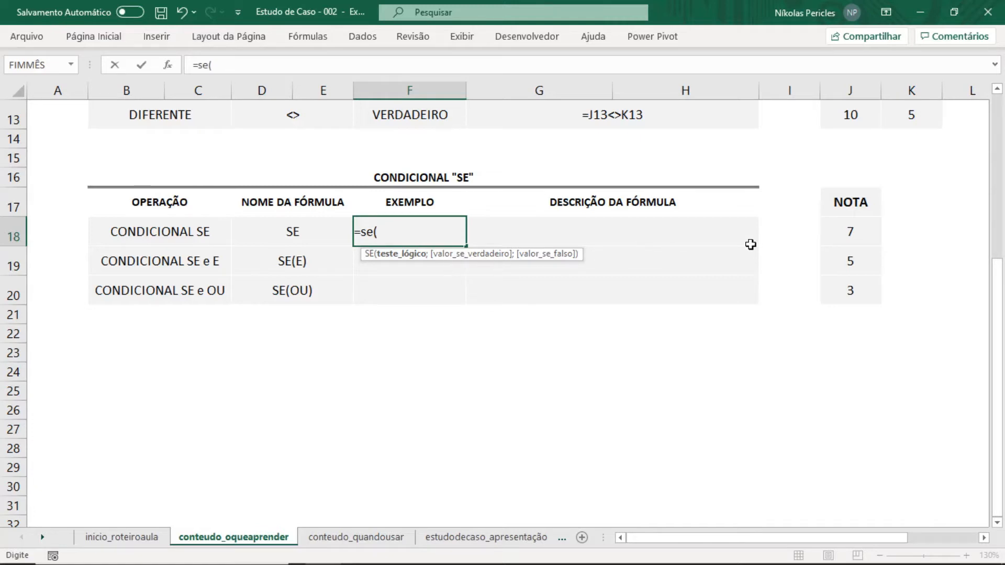
click(839, 241)
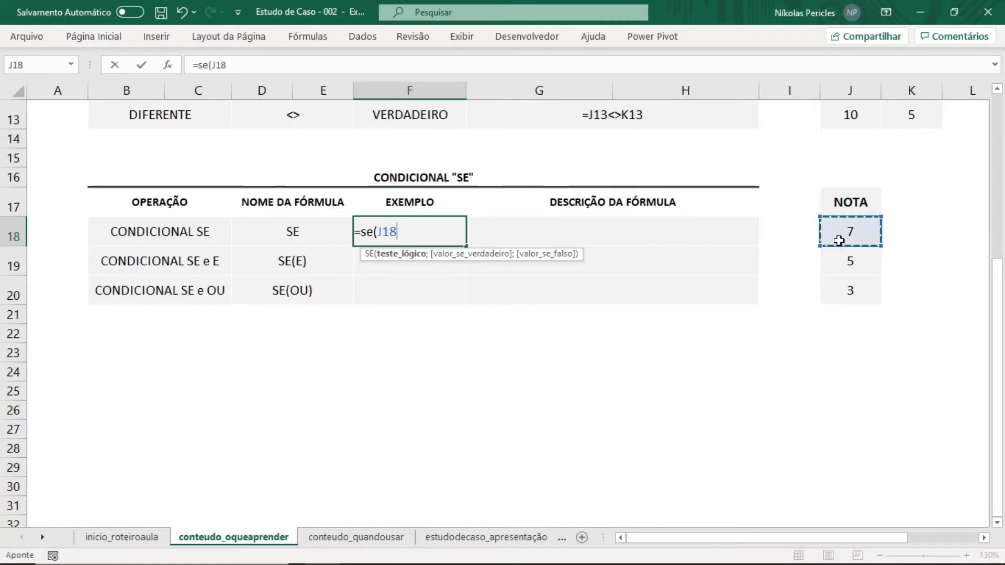
text(>=)
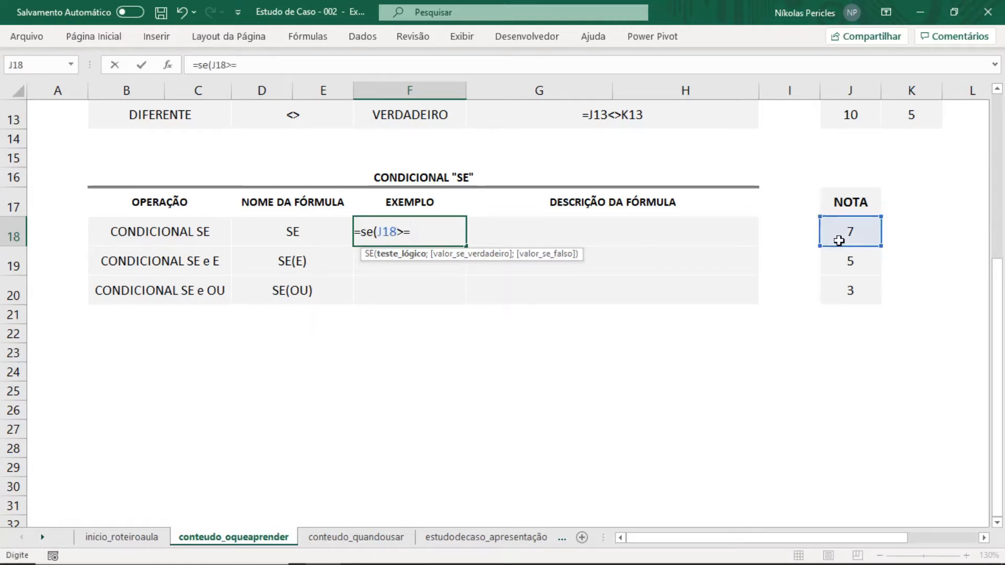
text(7;)
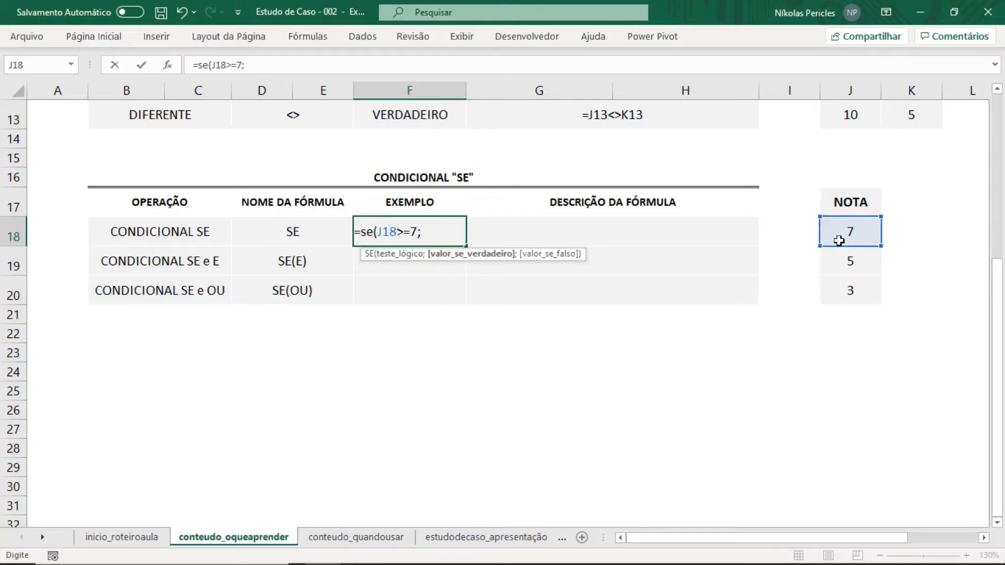
text("Aprovado)
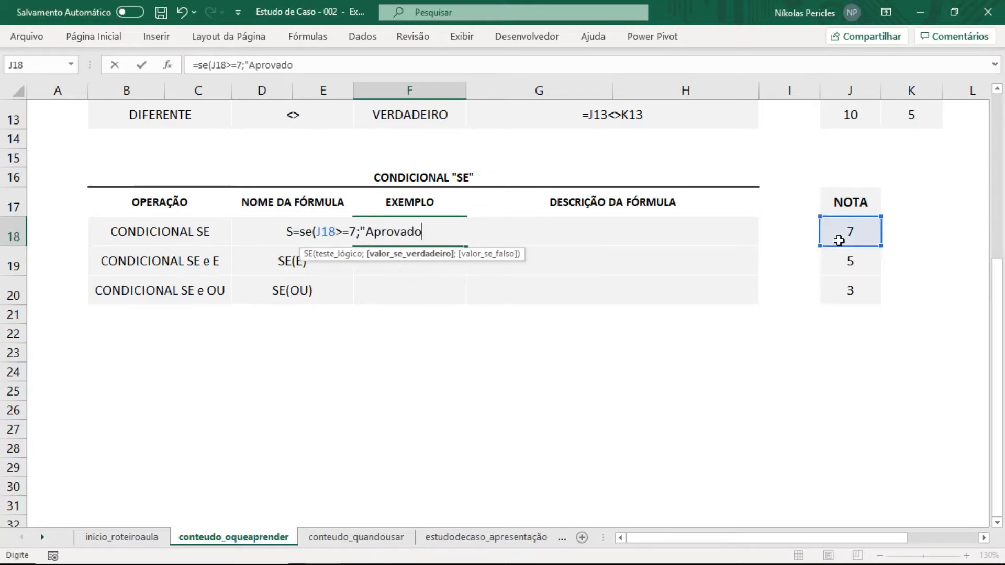
text(")
text(;"Rep)
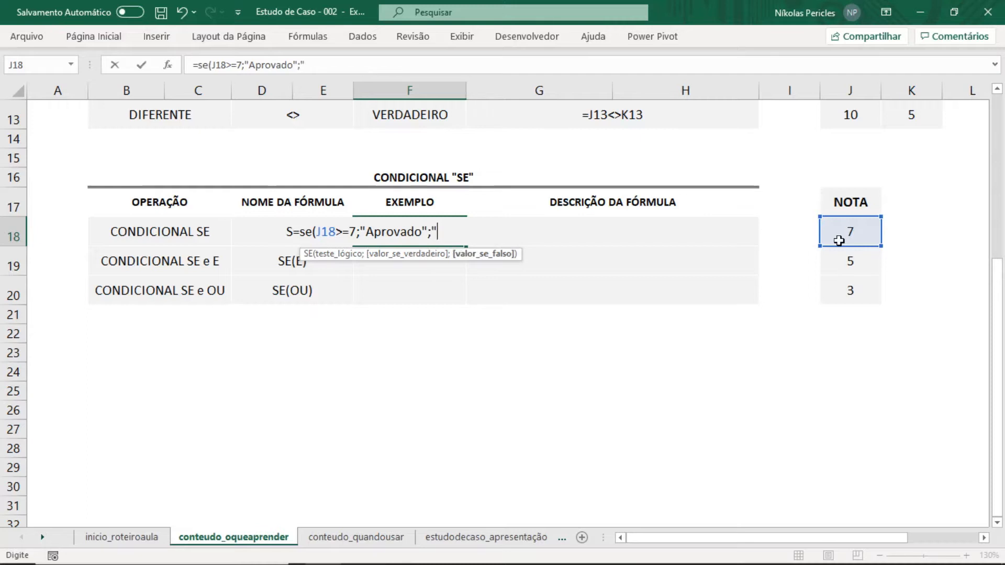
text(rovado")
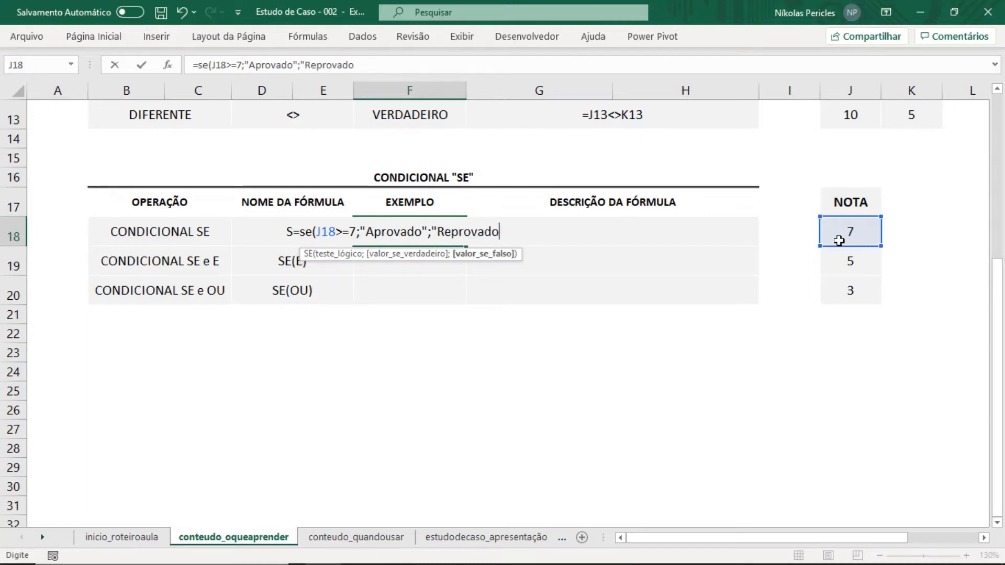
text())
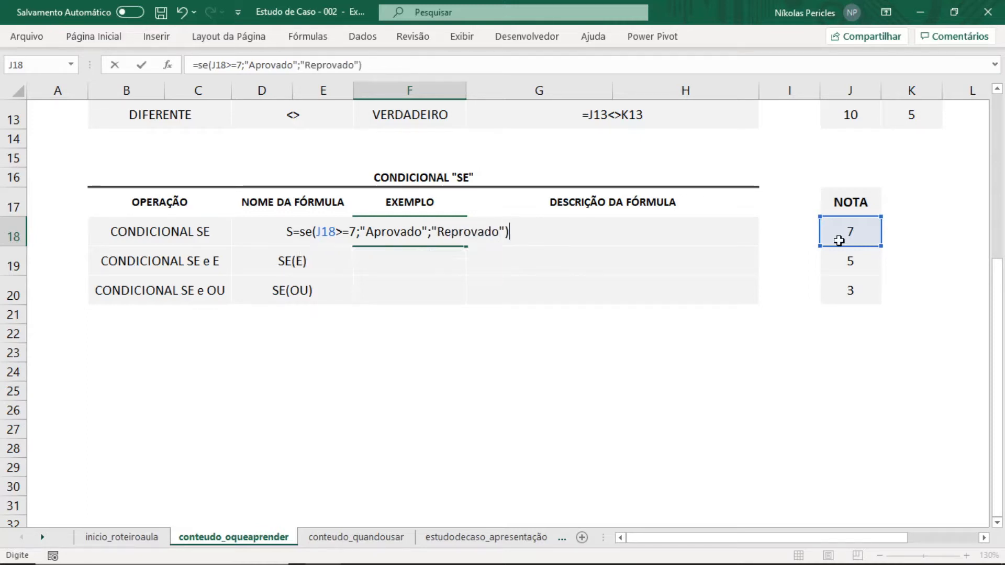
key(Return)
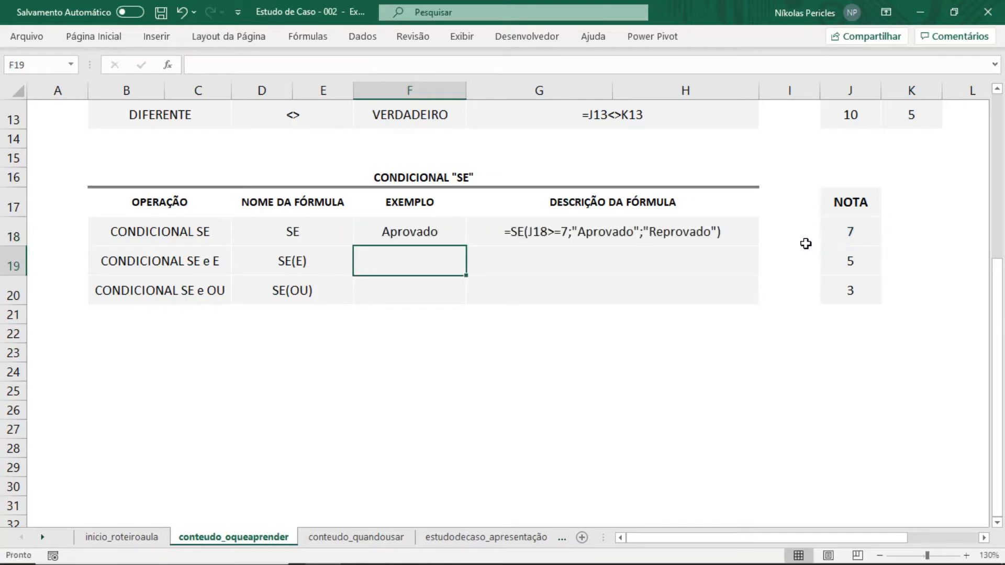
Test the CONDICIONAL SE example by setting the grade in J18 to 5, 7, 9 and finally 3
click(855, 237)
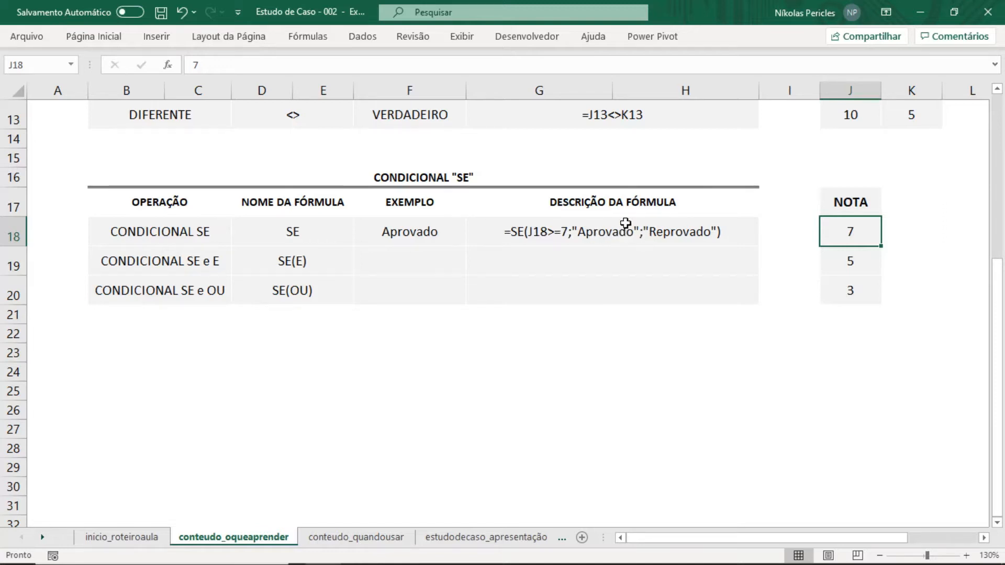
text(5)
key(Return)
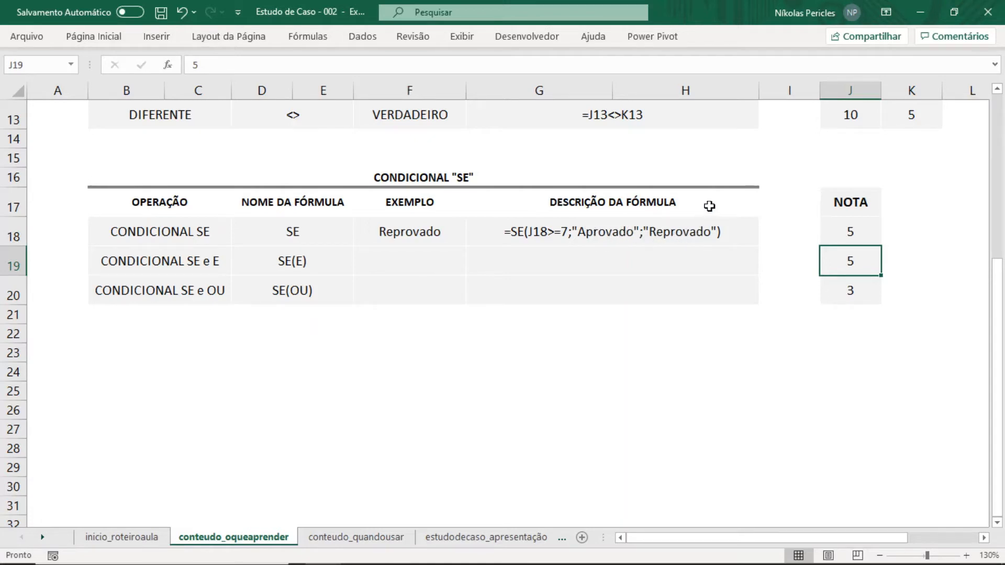
click(834, 232)
text(7)
key(Return)
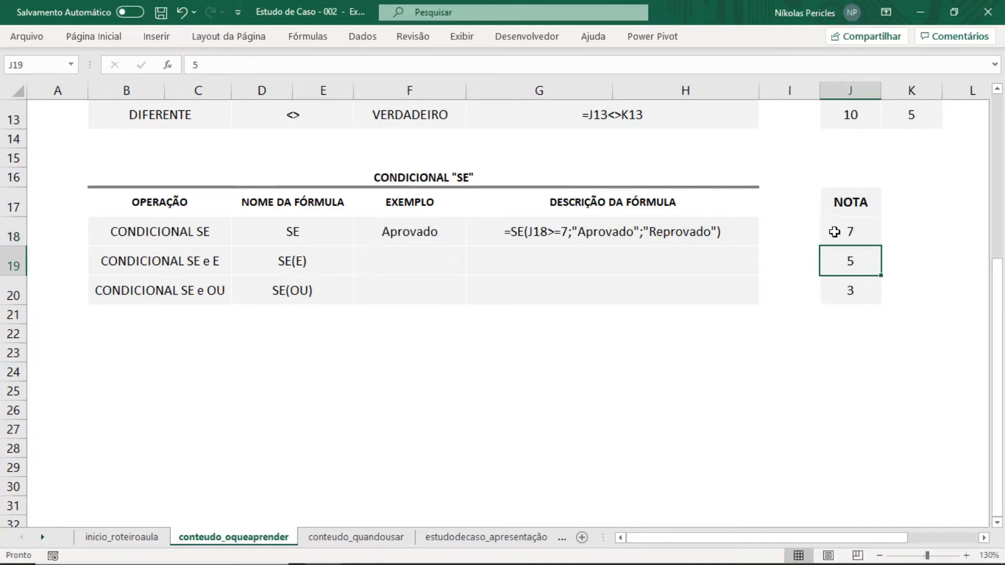
click(834, 231)
text(9)
key(Return)
click(835, 231)
text(3)
key(Return)
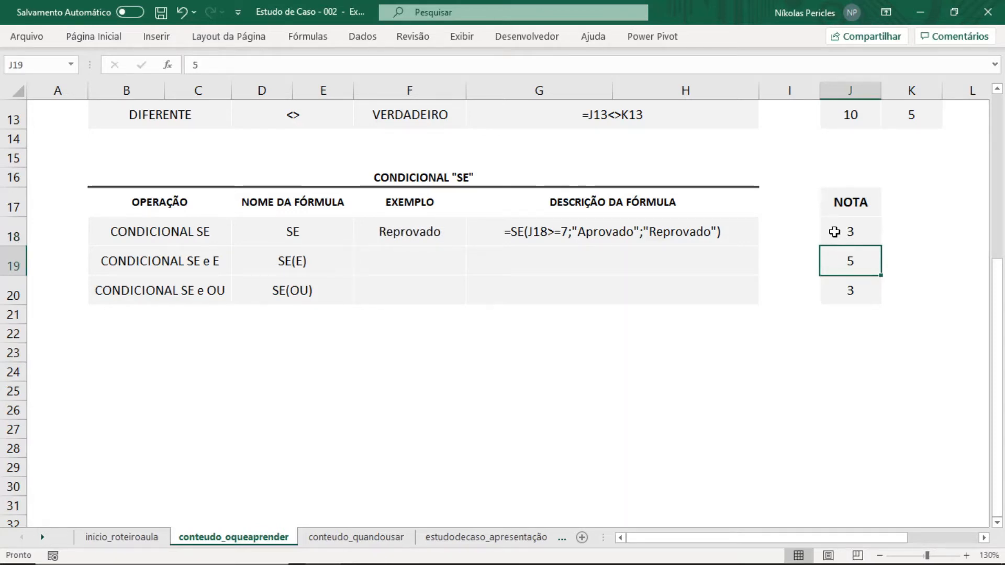
Note the two SE(E) conditions below the CONDICIONAL "SE" table: >=4 in cell F22 and <7 in cell F23
click(421, 256)
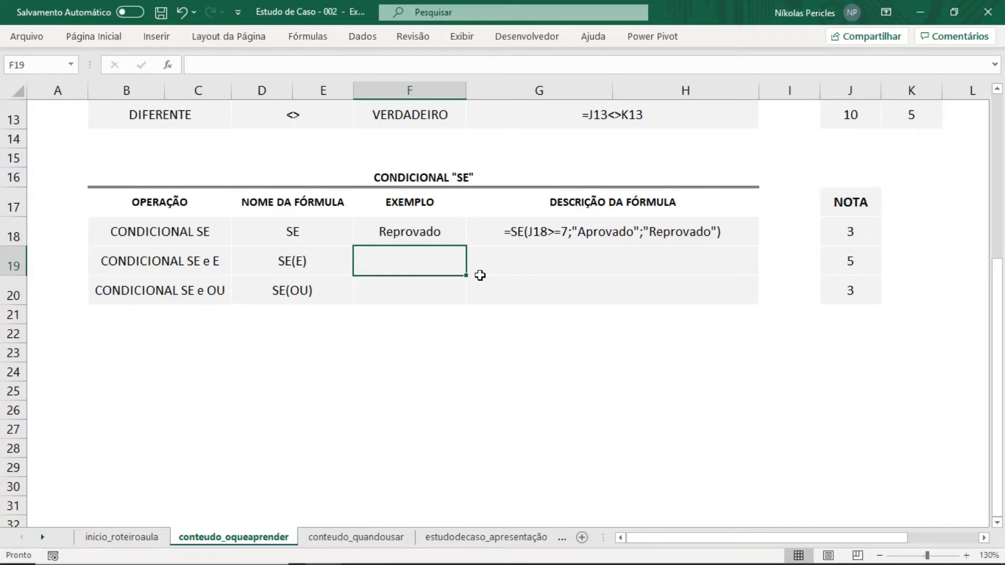
click(417, 340)
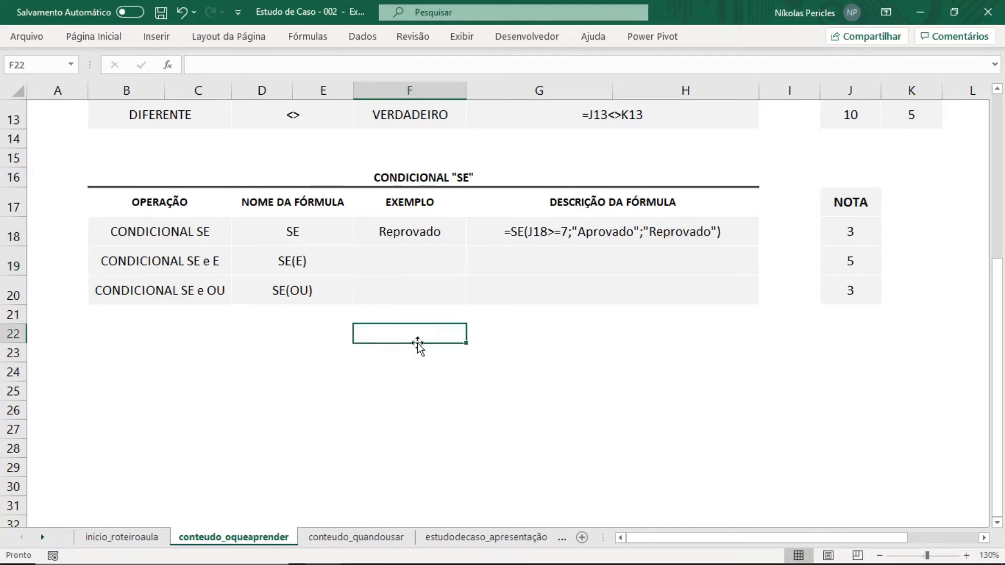
text(>=4)
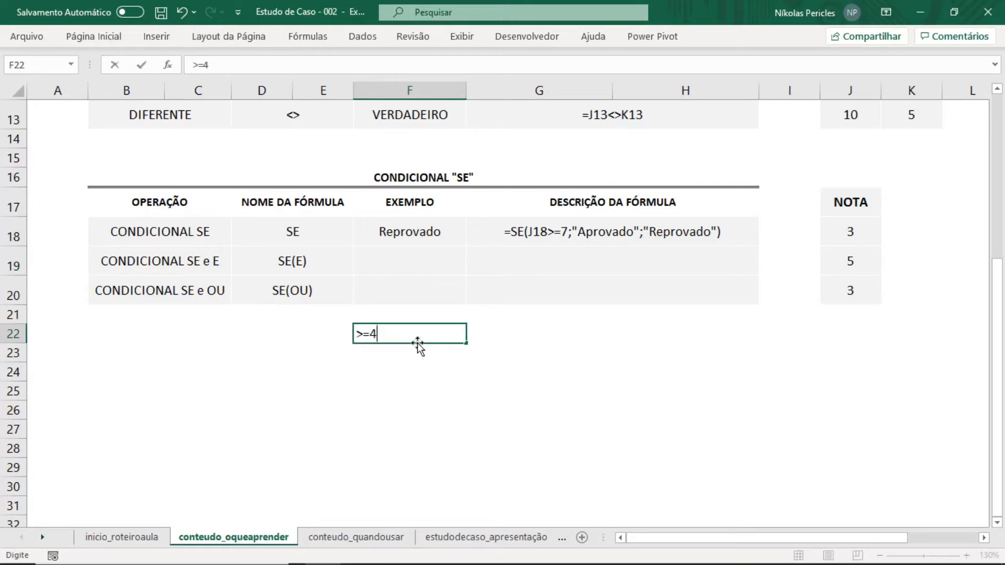
key(Return)
text(<7)
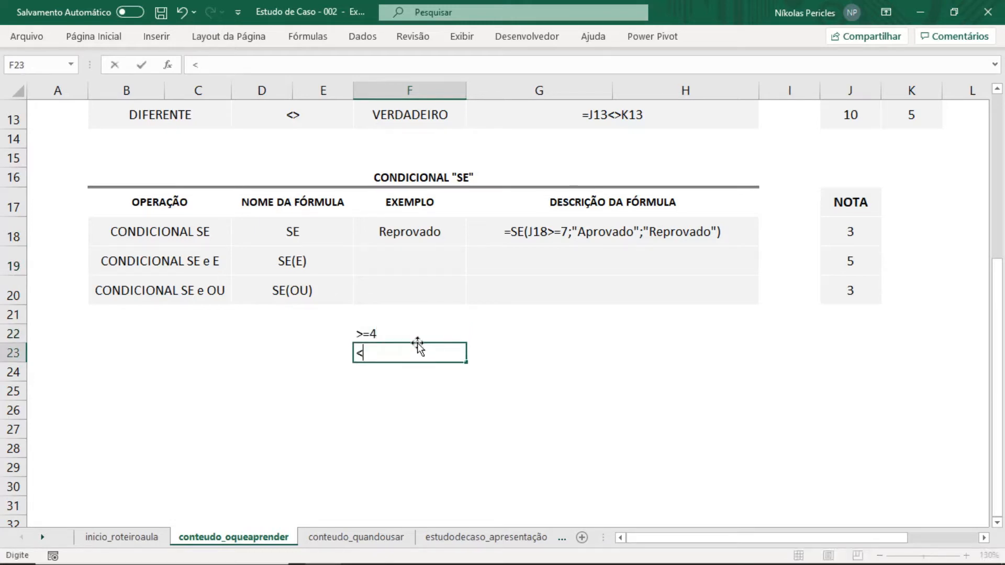
key(Return)
key(Up)
key(shift+Up)
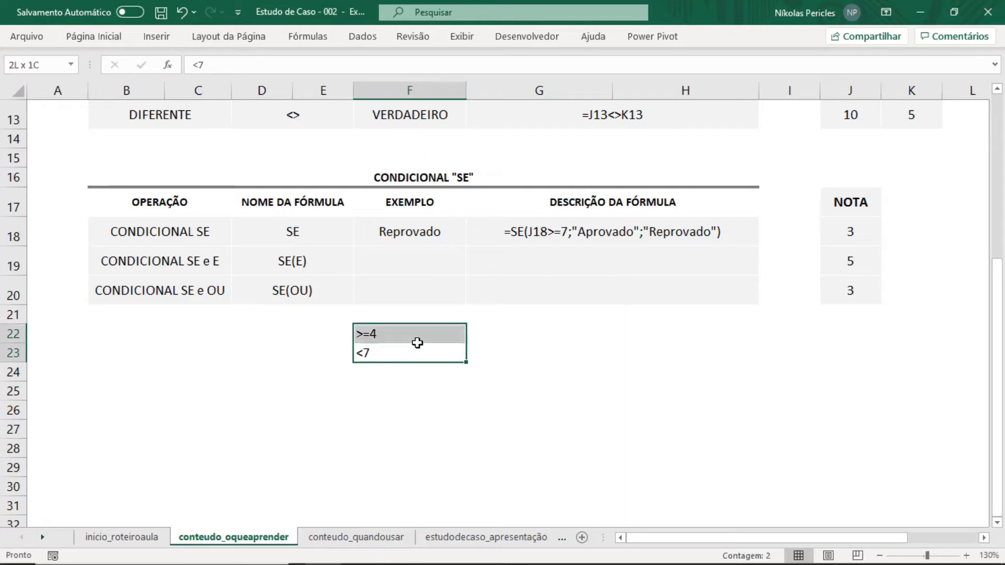
click(417, 342)
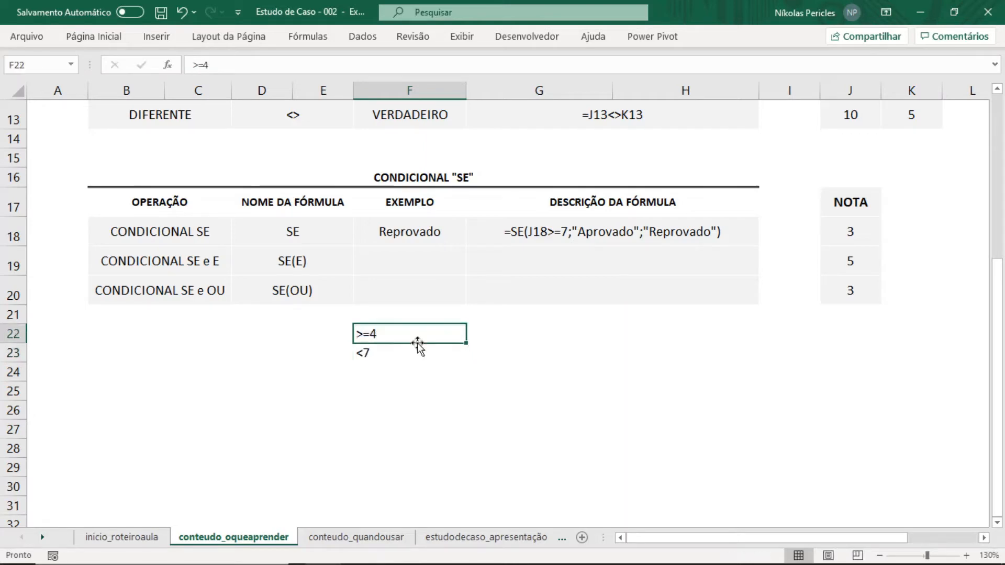
Review the CONDICIONAL SE formula in row 18 and compare it with the two conditions noted in F22 and F23
click(546, 233)
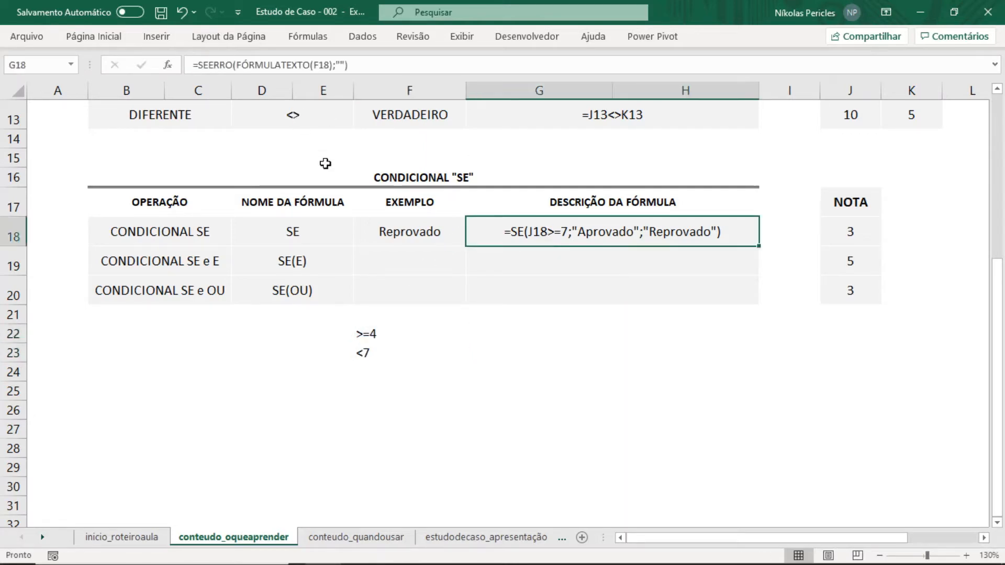
click(415, 258)
click(408, 234)
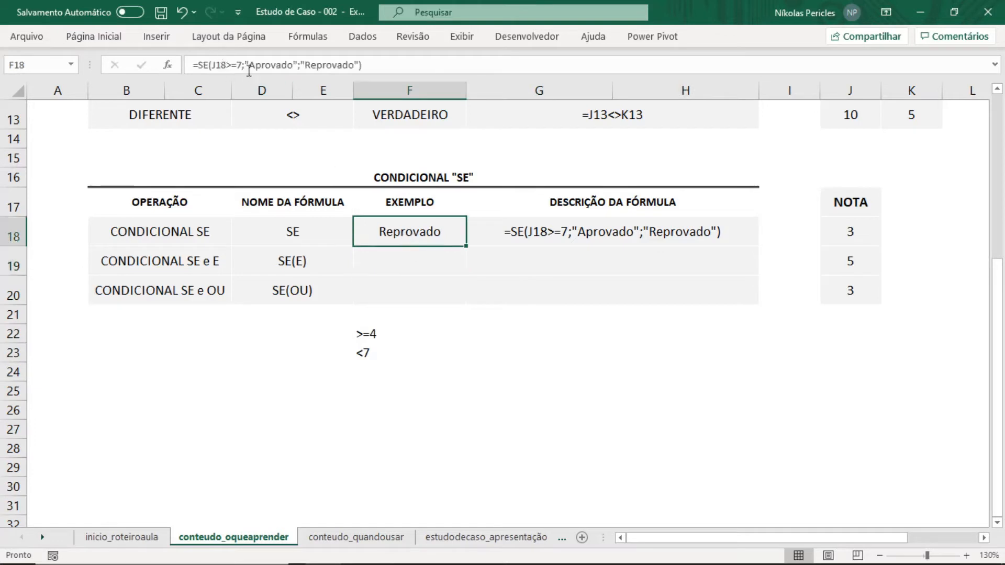
click(394, 265)
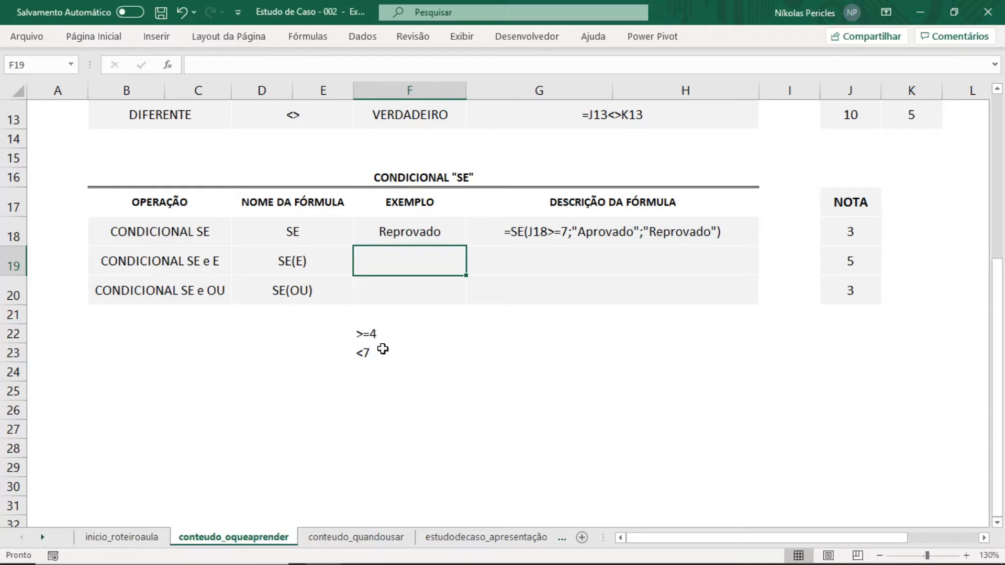
drag(394, 333, 390, 352)
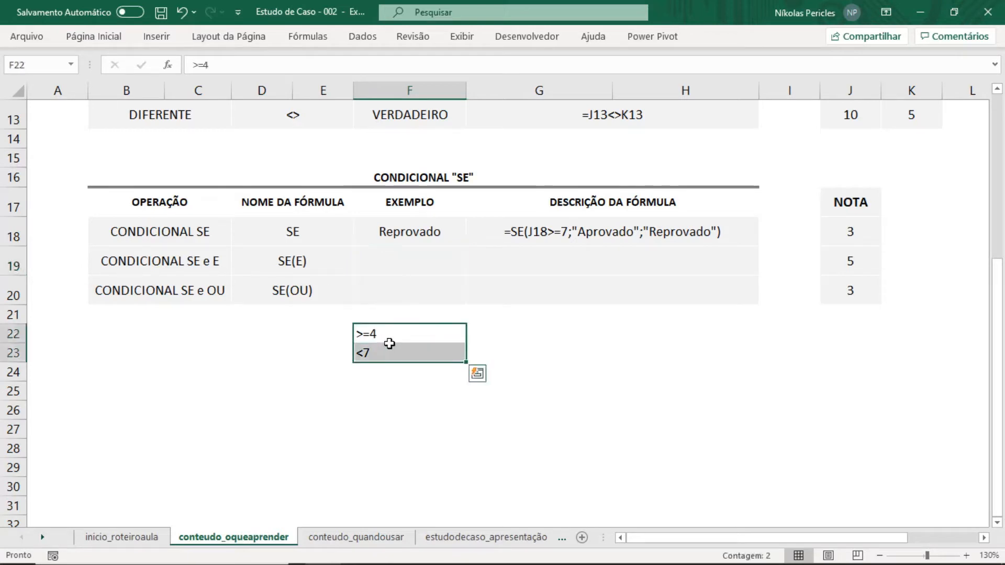
click(392, 333)
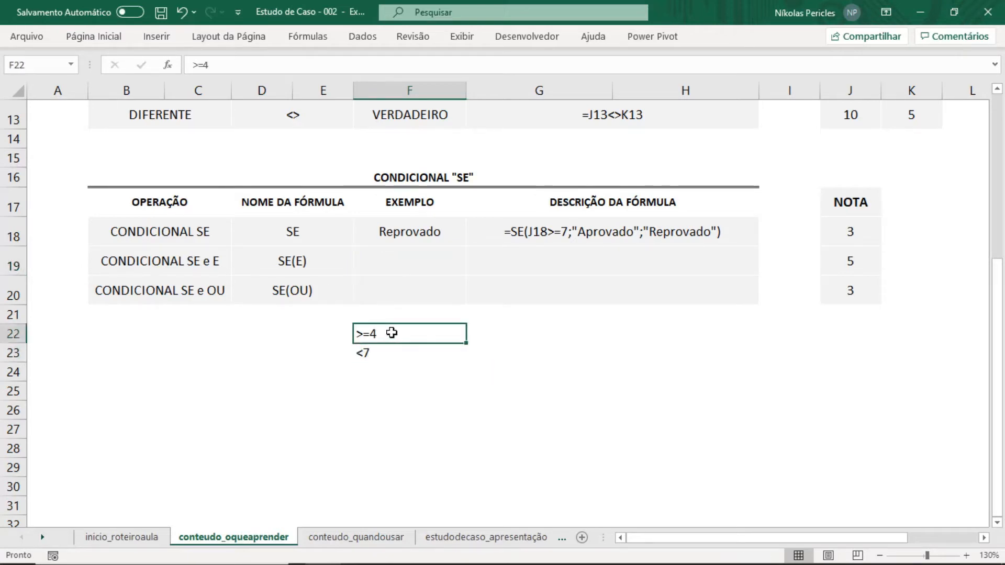
click(384, 368)
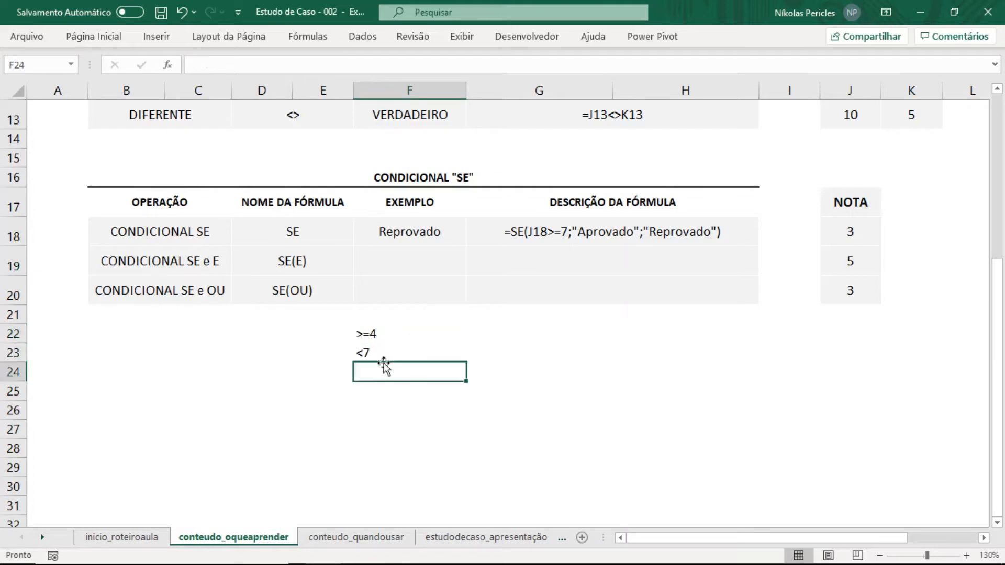
click(388, 351)
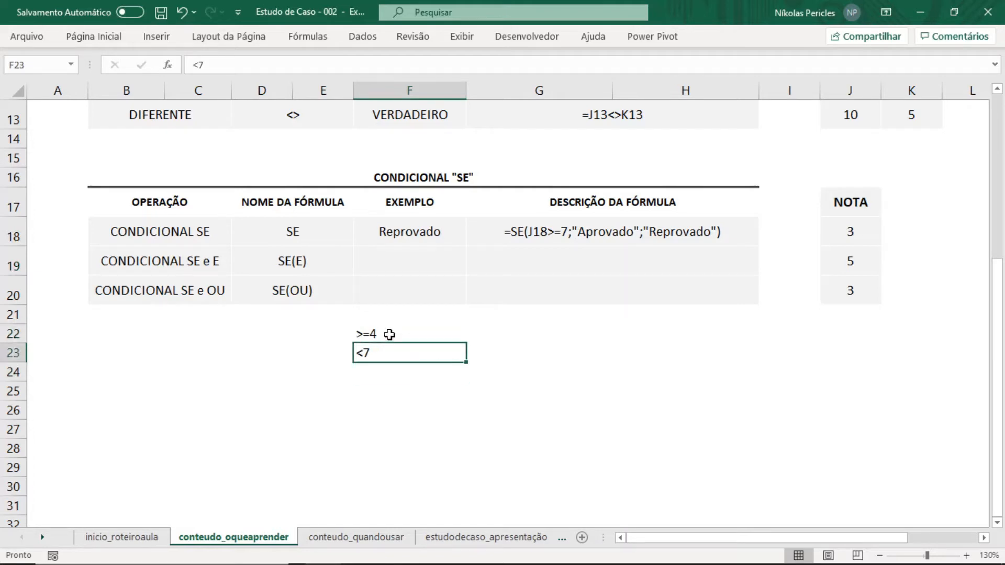
Enter the formula =SE(E(J19>=4;J19<7);"Recuperação";"Reprovado") in cell F19 as the CONDICIONAL SE e E example
click(389, 269)
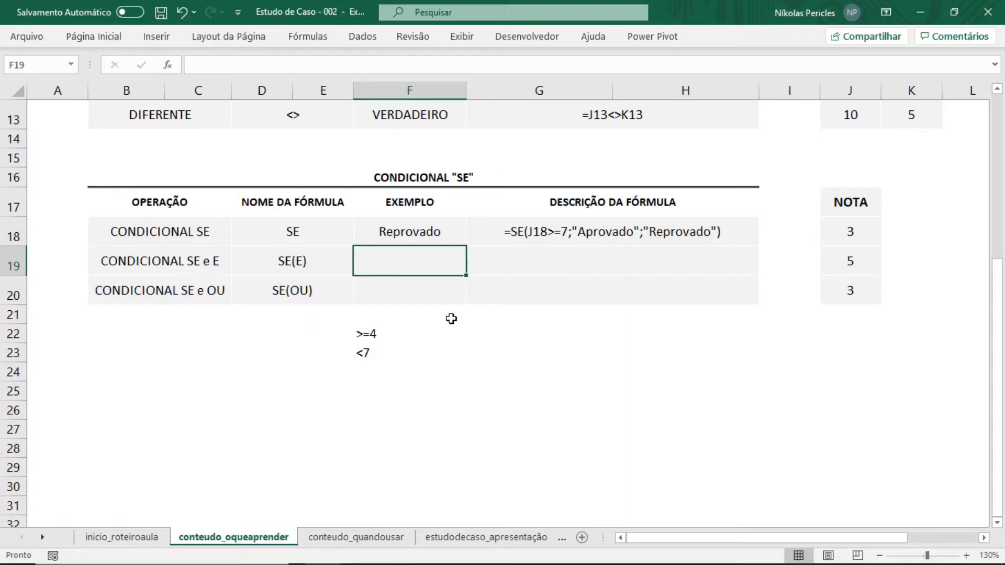
text(=)
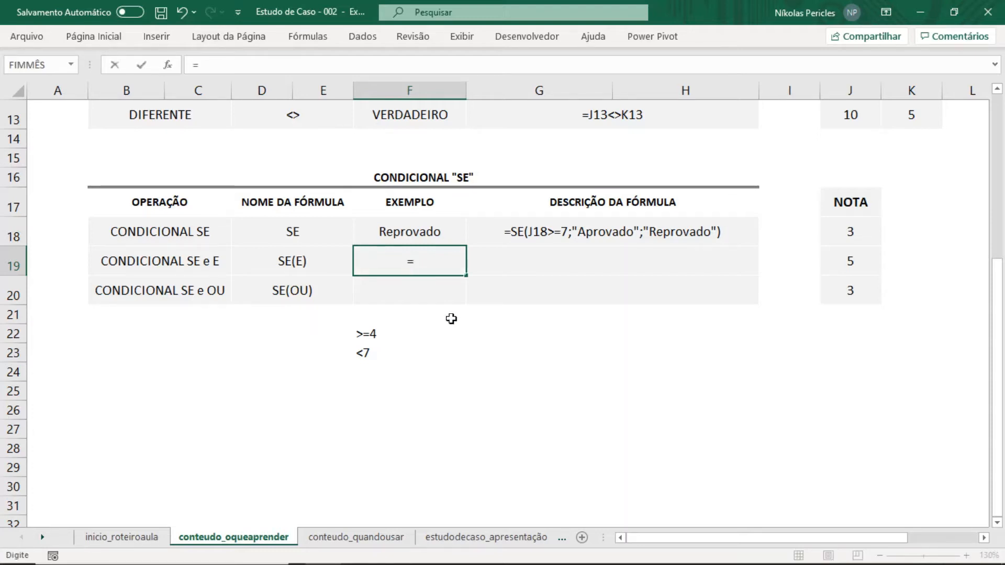
text(se()
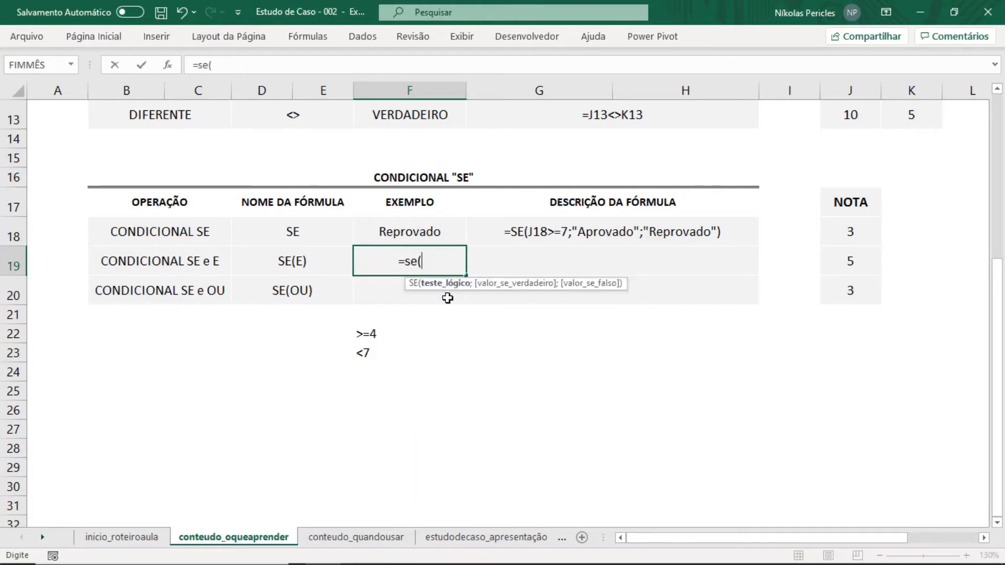
text(e()
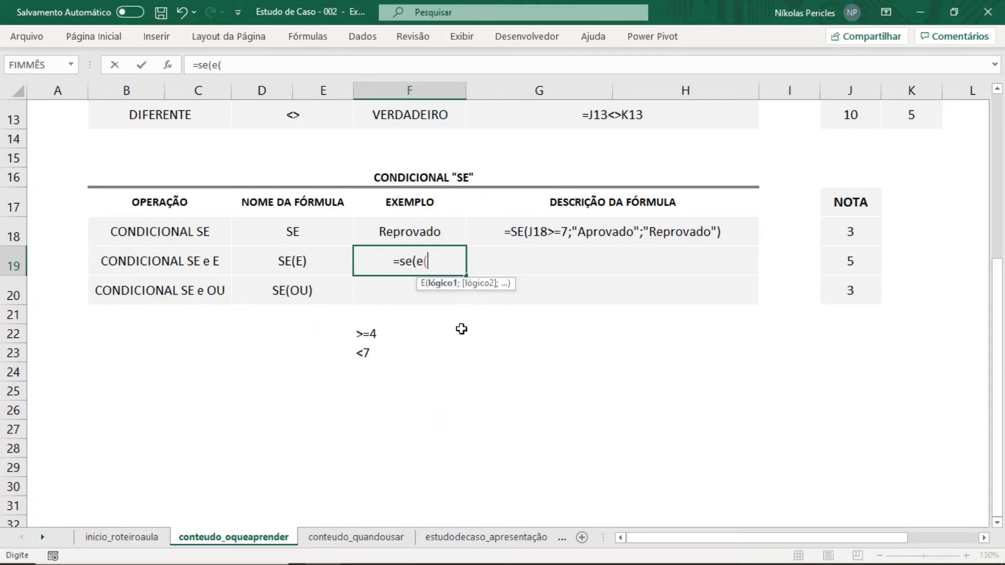
click(844, 260)
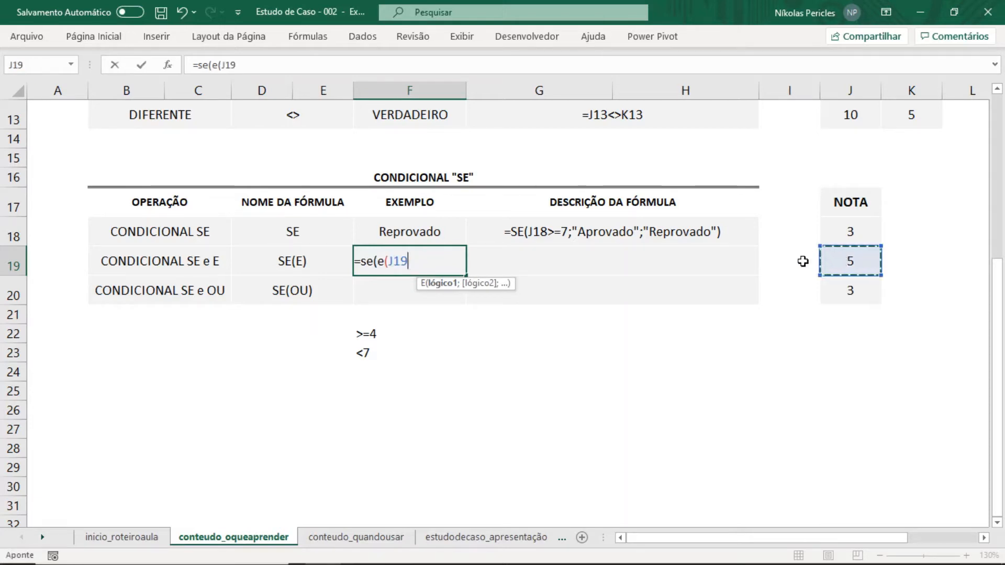
text(>=4)
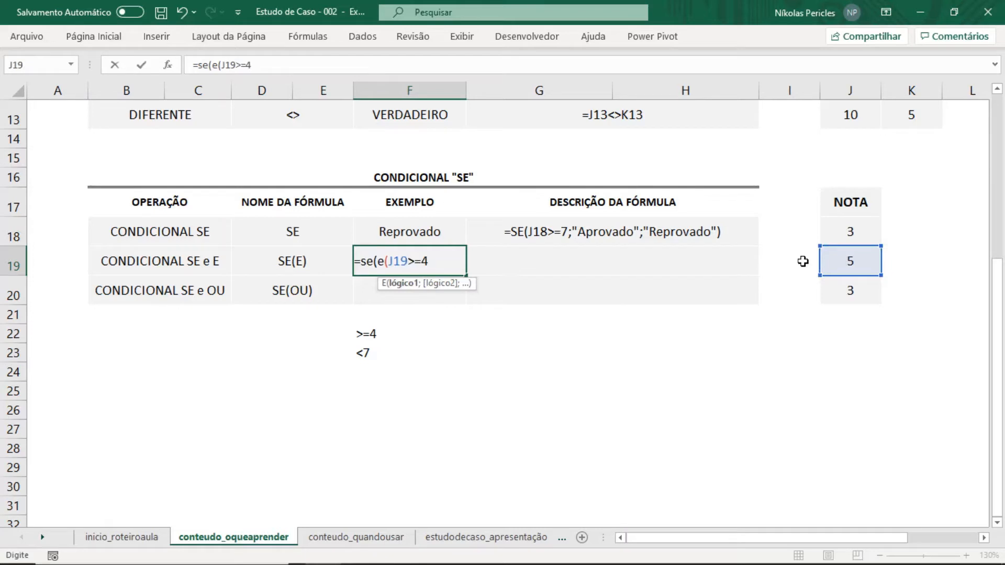
text(;)
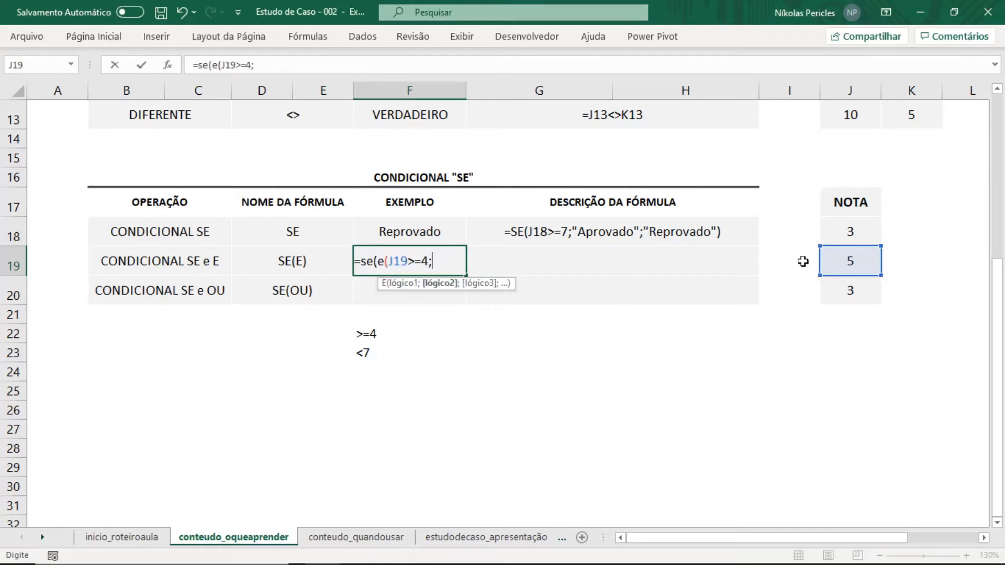
click(839, 261)
text(<7)
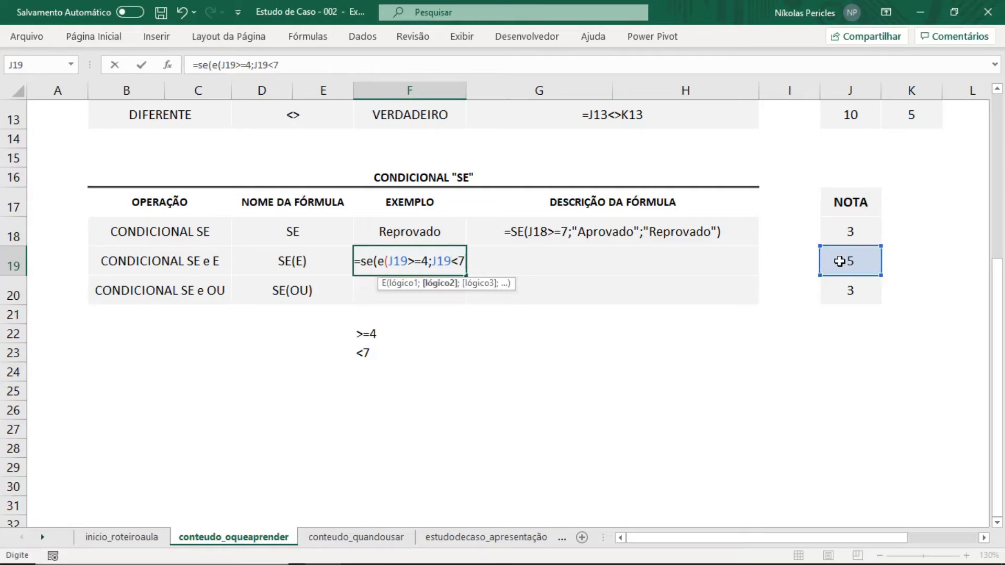
text();)
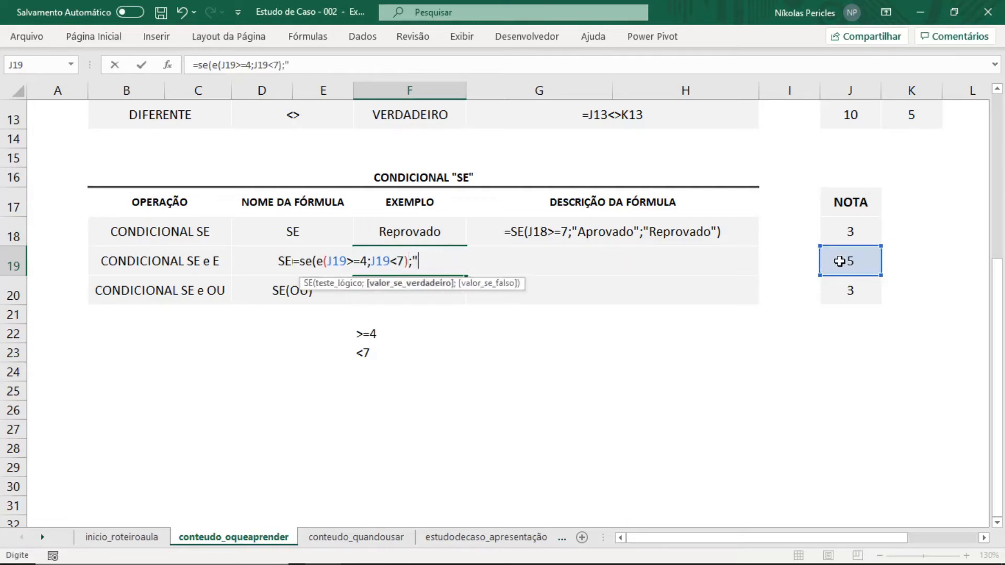
text("Recuperação)
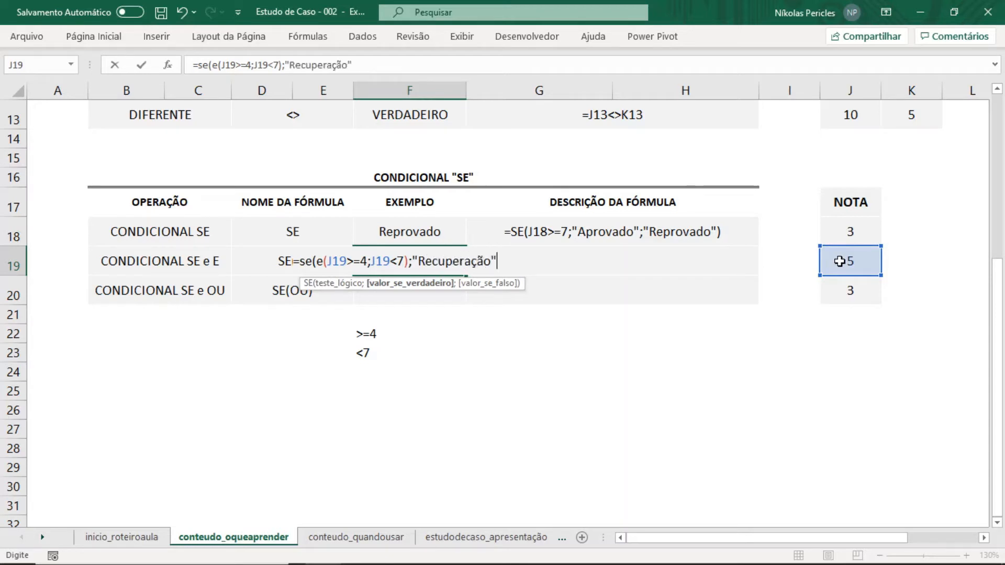
text(";")
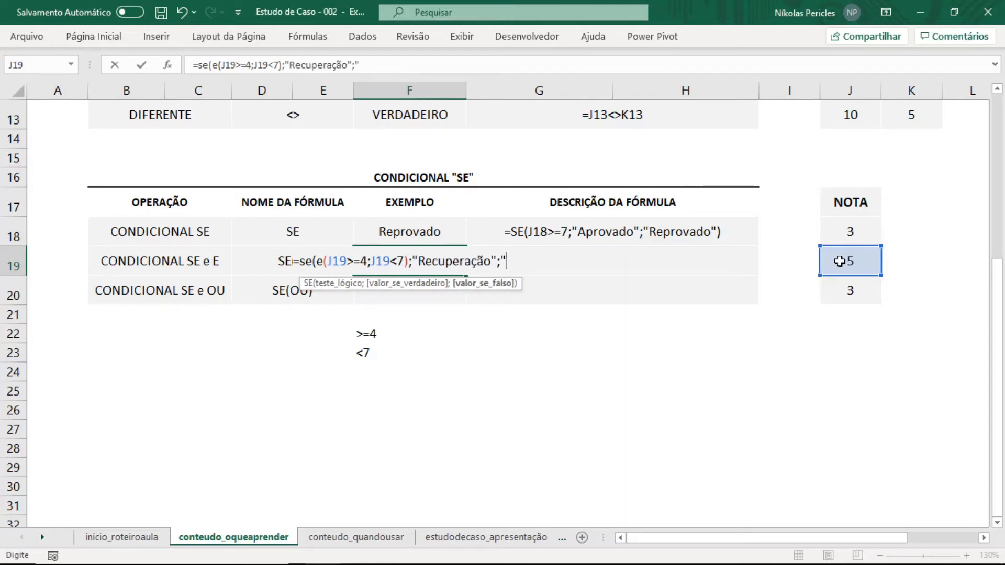
text(Reprova)
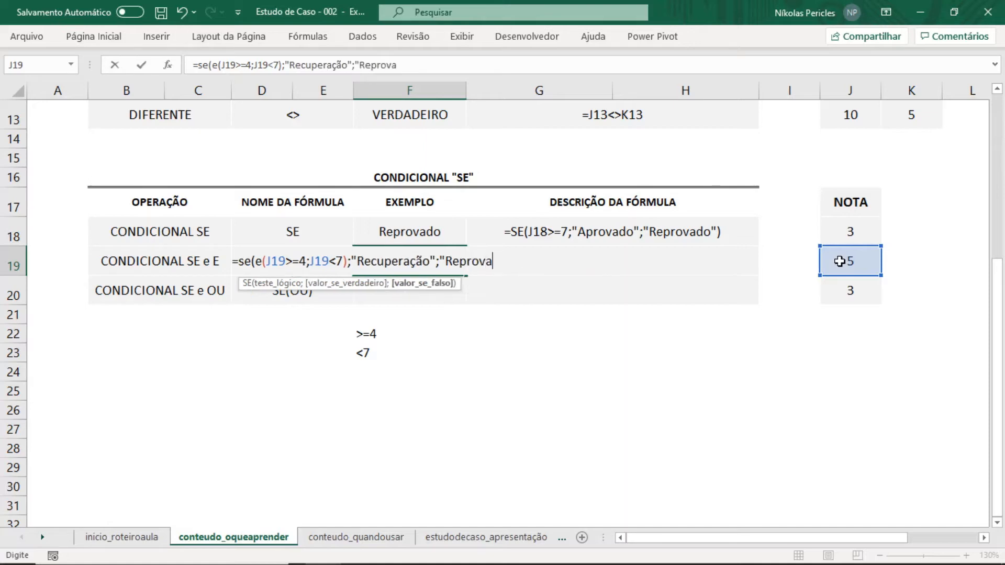
text(do")
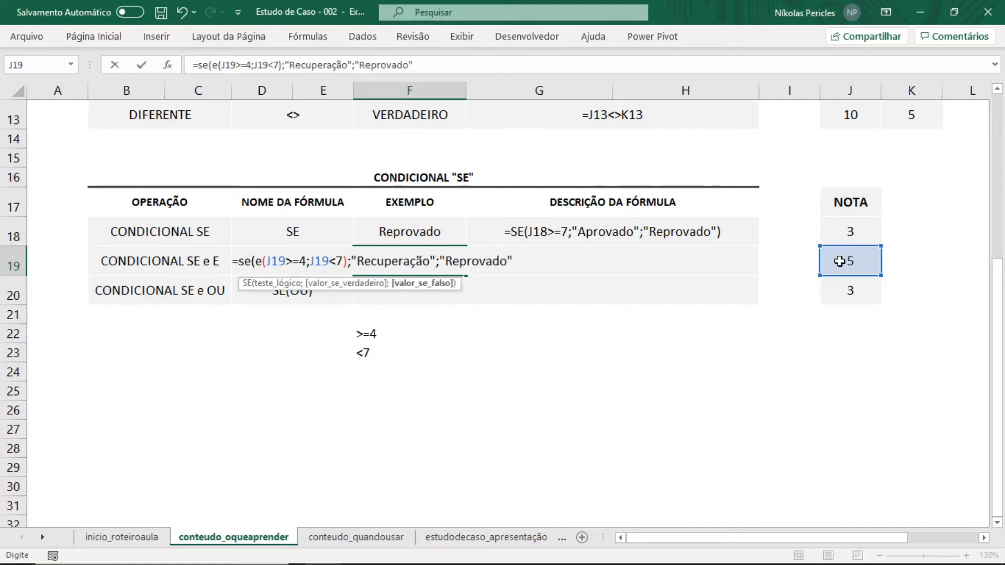
text())
key(Return)
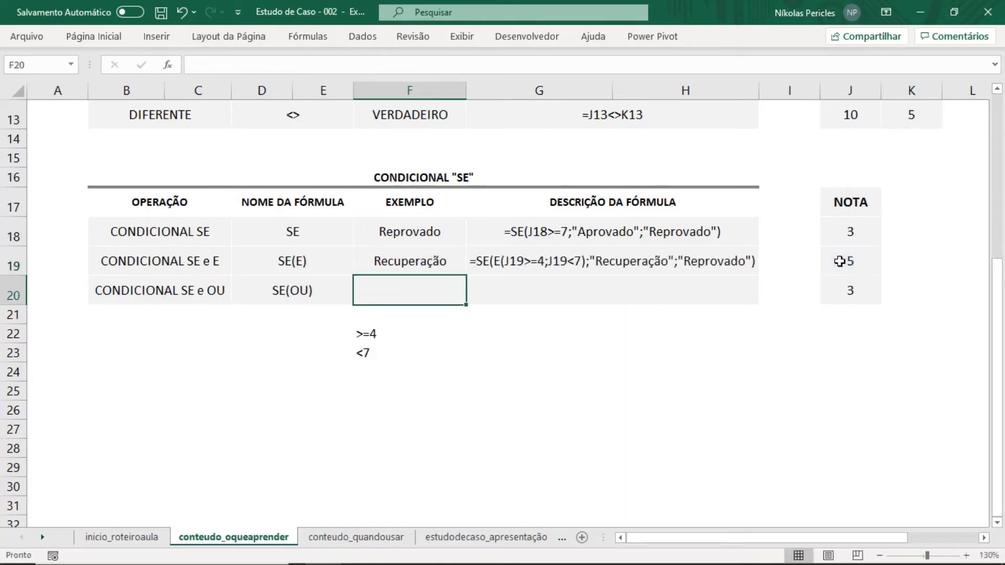
Test the CONDICIONAL SE e E example by setting the grade in J19 to 3, 5, 6, 1 and finally 5
key(Up)
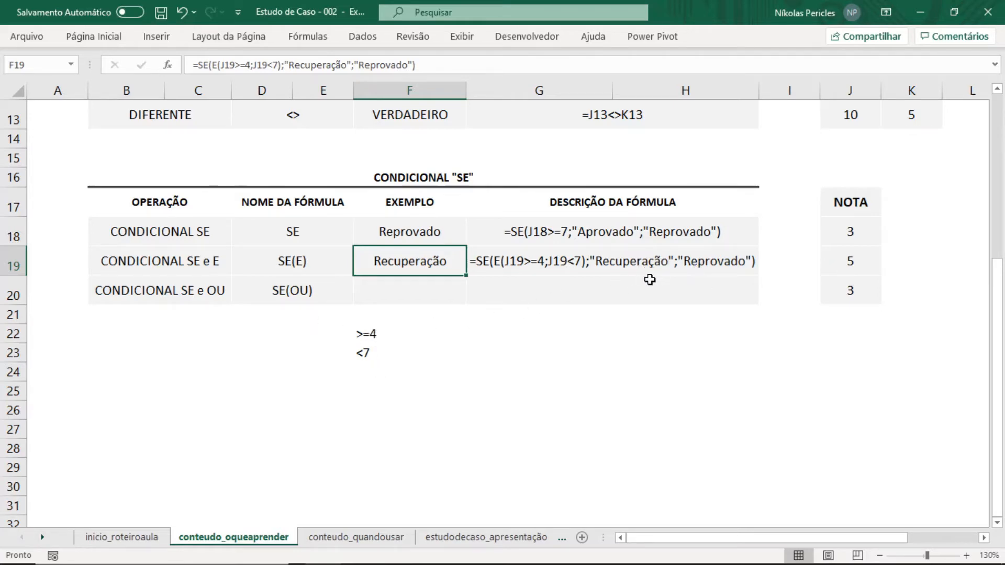
click(843, 266)
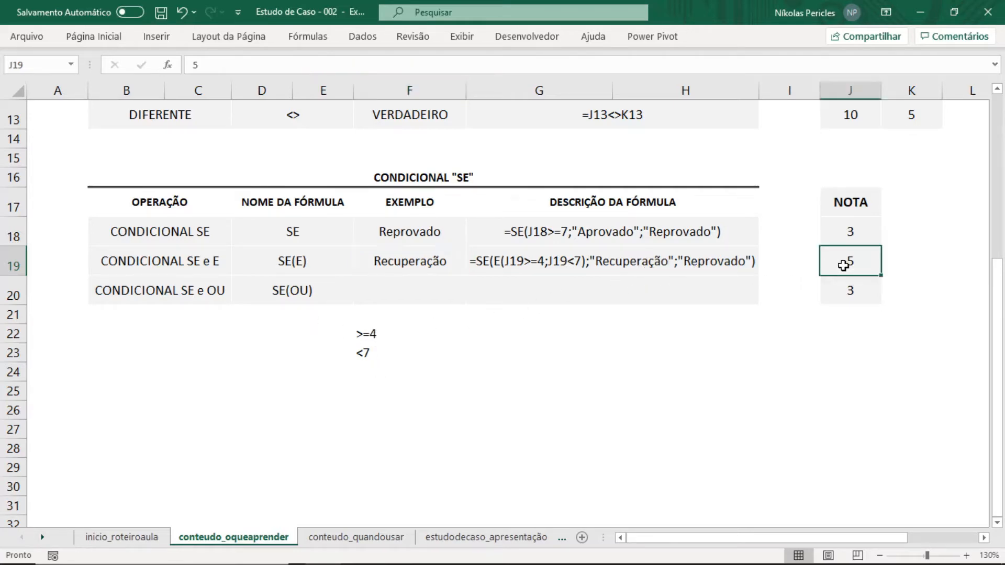
text(3)
key(Return)
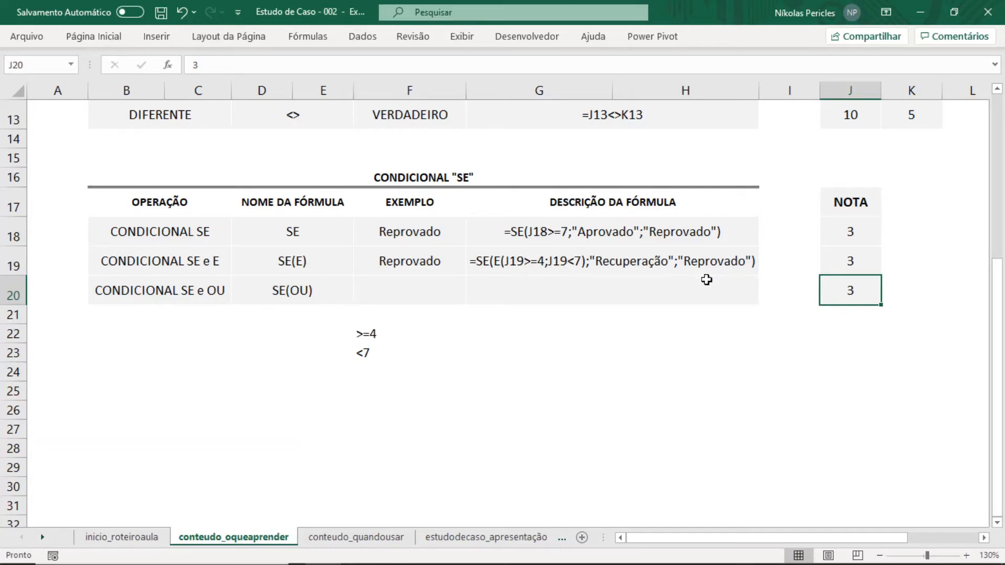
click(849, 257)
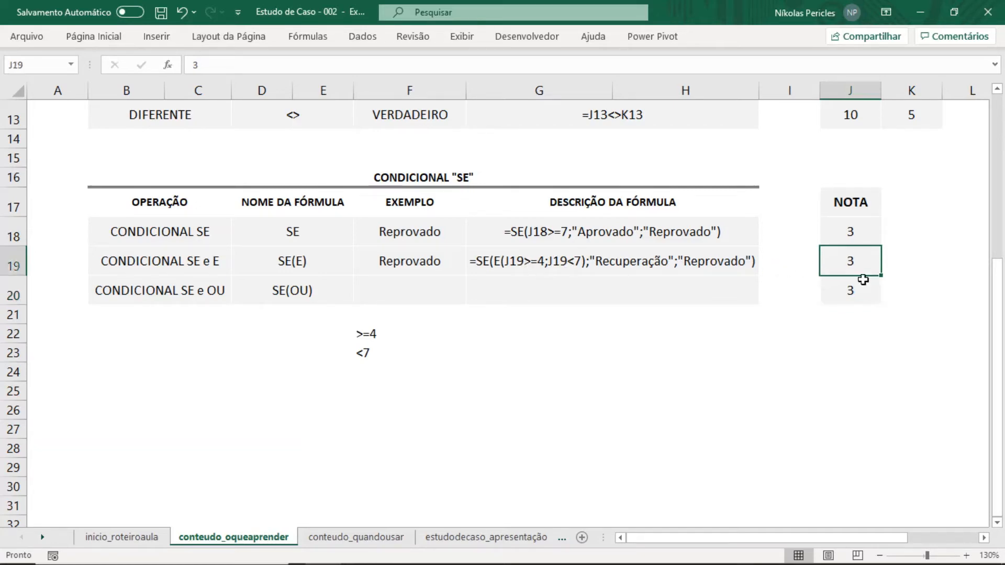
text(5)
key(Return)
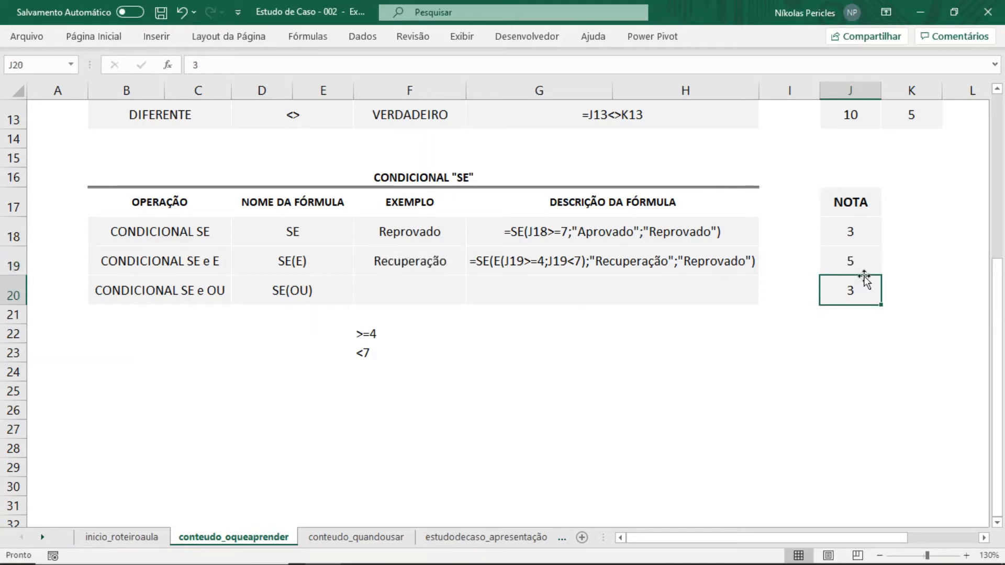
click(866, 264)
text(6)
key(Return)
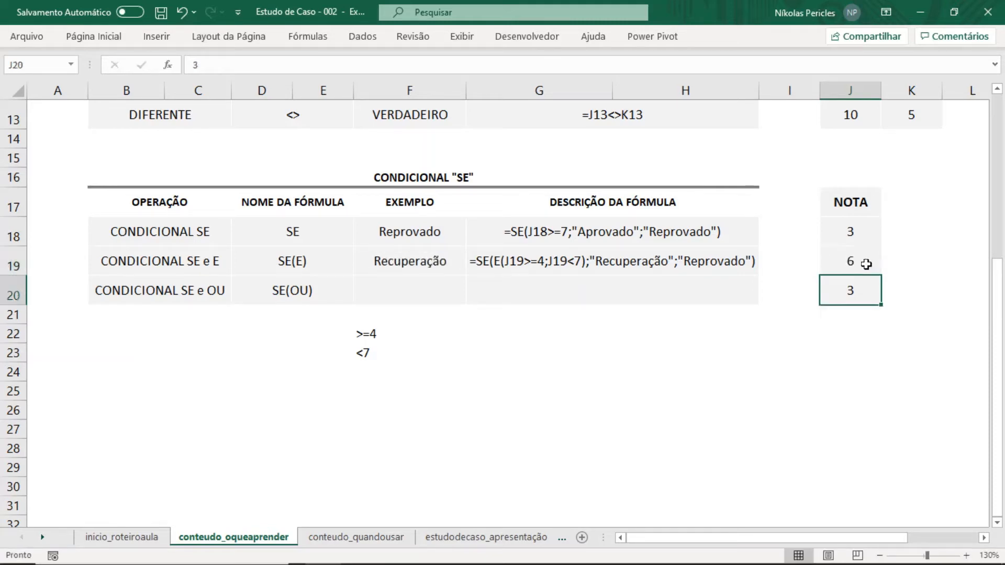
click(867, 264)
text(1)
key(Return)
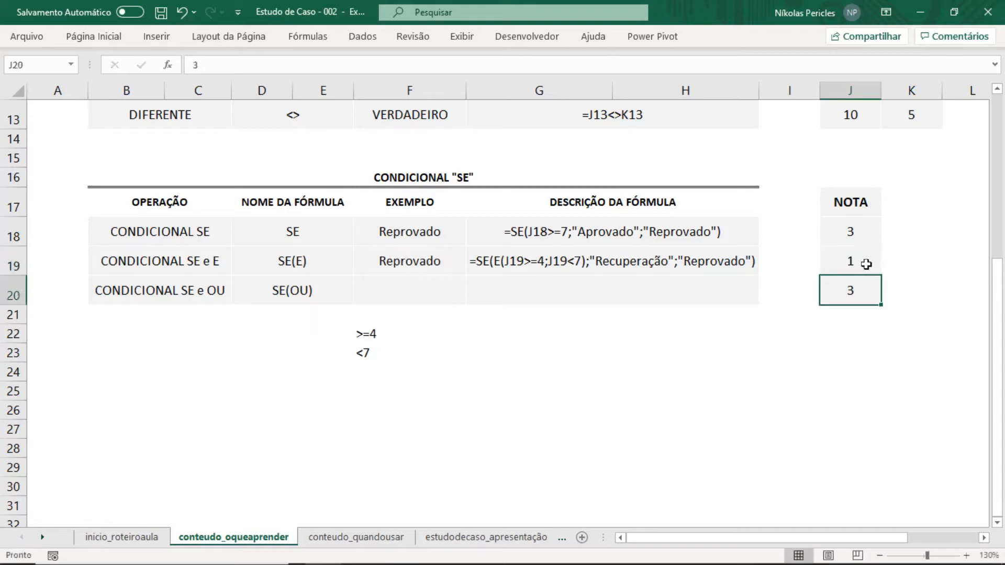
click(840, 270)
text(5)
key(Return)
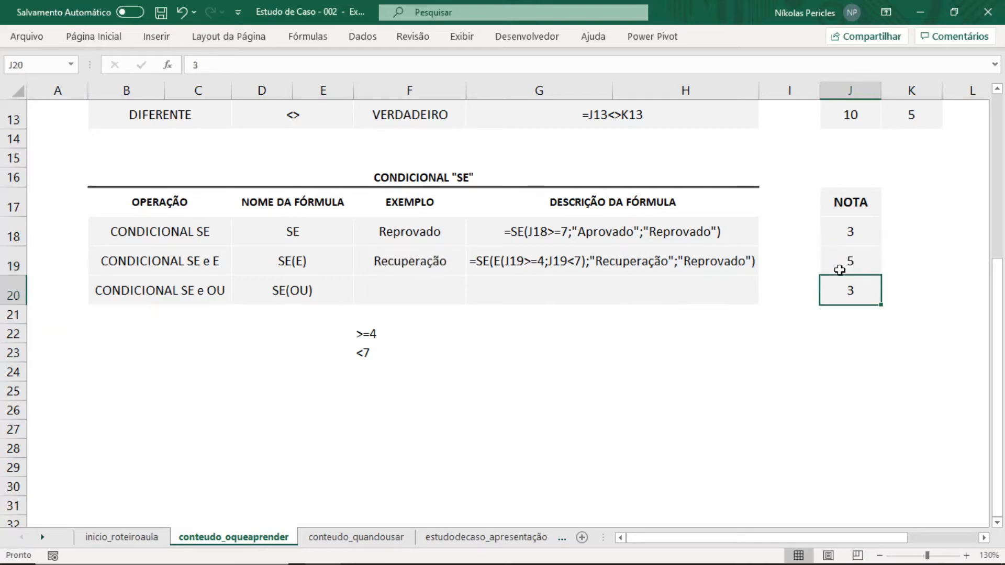
Replace the two condition notes below the CONDICIONAL "SE" table with >=7 in F22 and <4 in F23
click(432, 277)
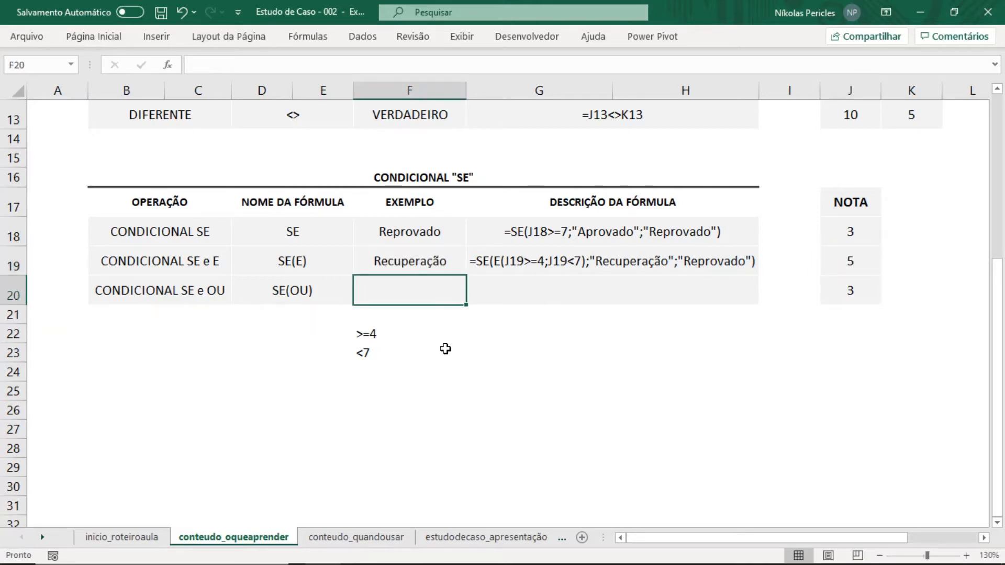
drag(366, 333, 371, 355)
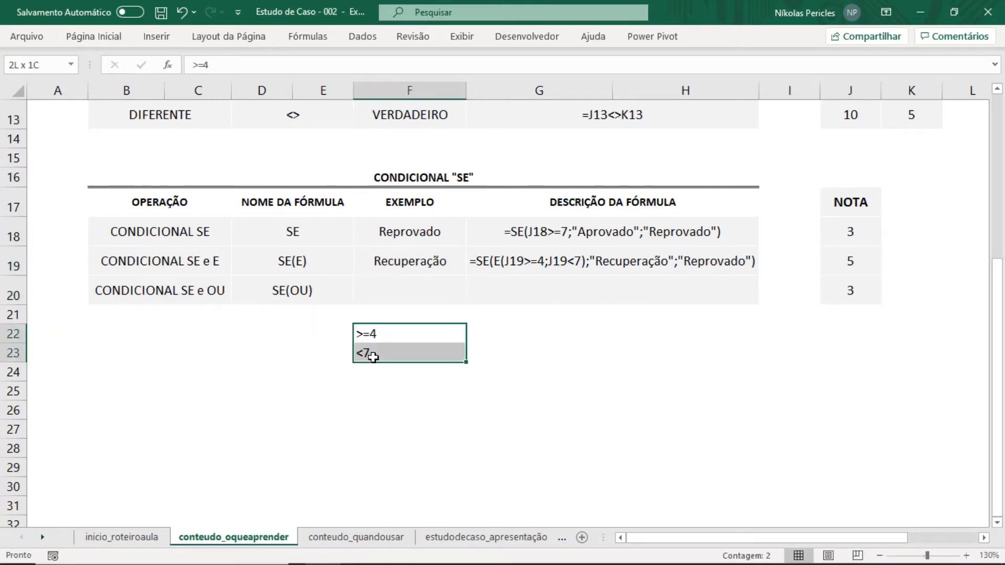
key(Delete)
click(393, 340)
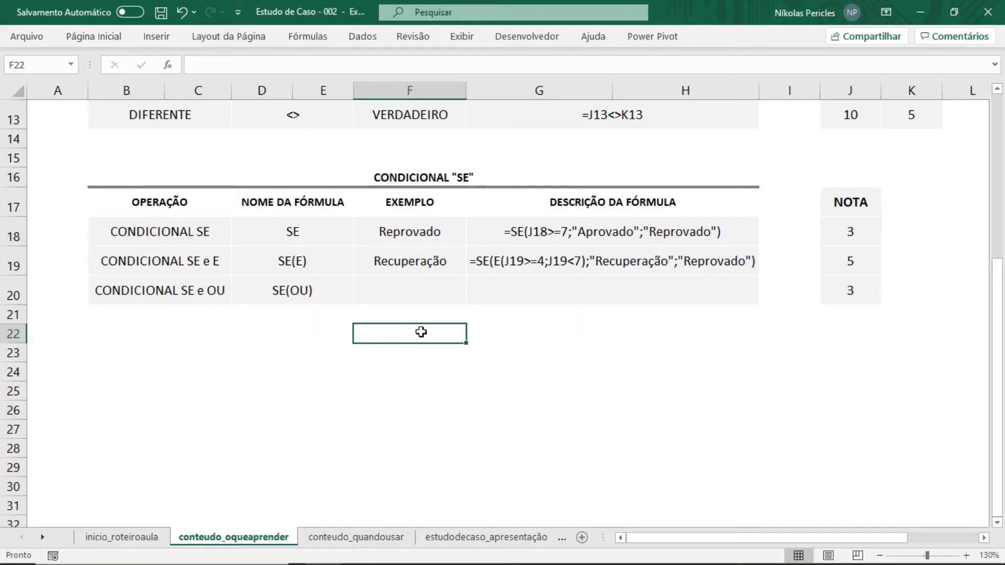
text(>)
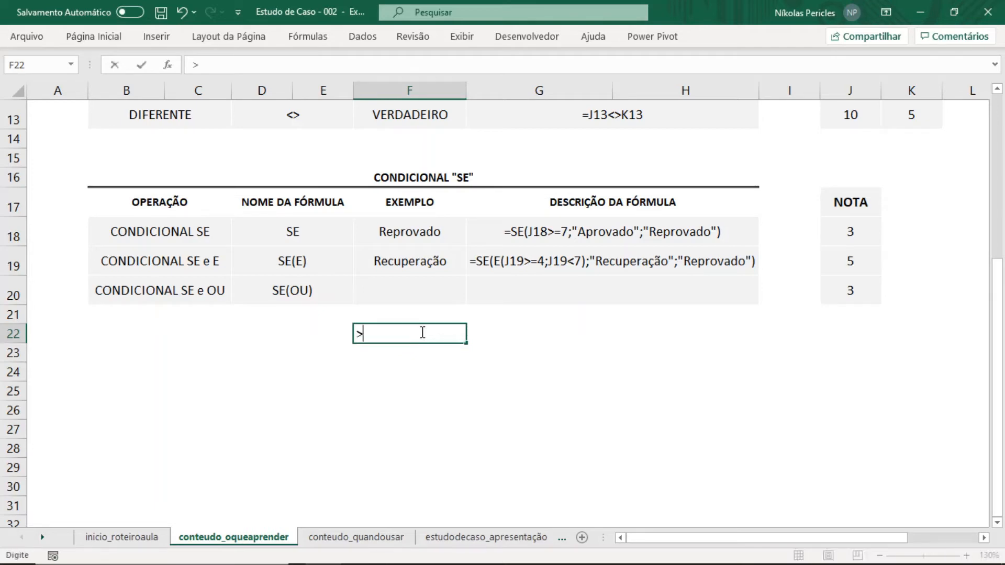
text(=7)
key(Return)
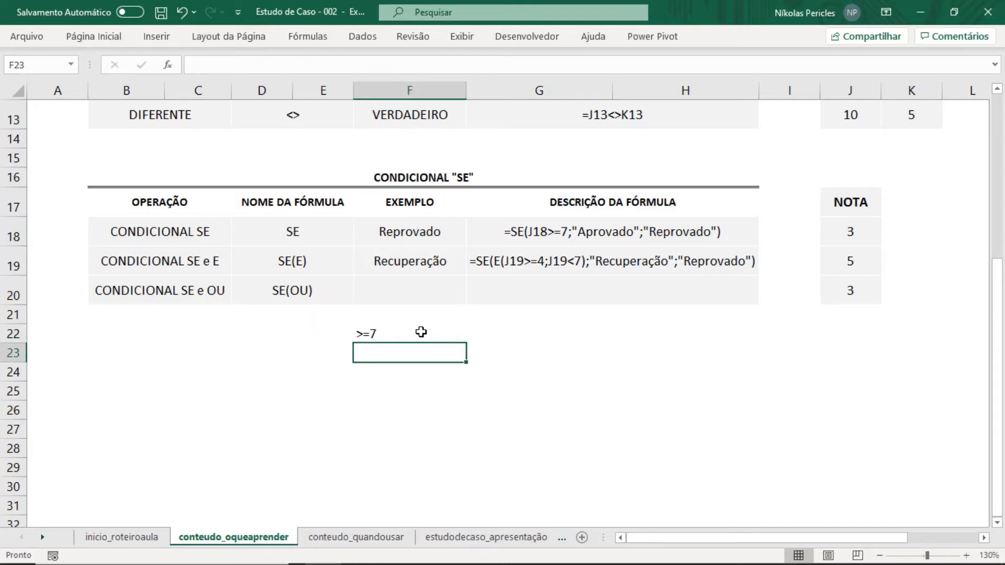
text(<4)
key(Return)
Label the noted conditions with their outcomes: Aprovado in G22 and Reprovado in G23
key(Up)
key(Up)
key(Right)
text(Aprov v)
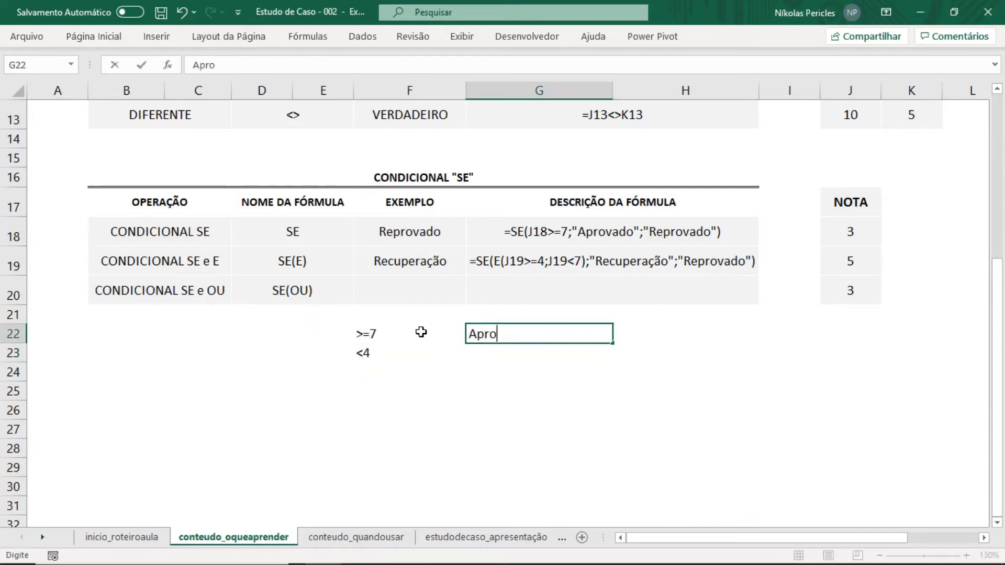
key(BackSpace)
key(BackSpace)
text(ado)
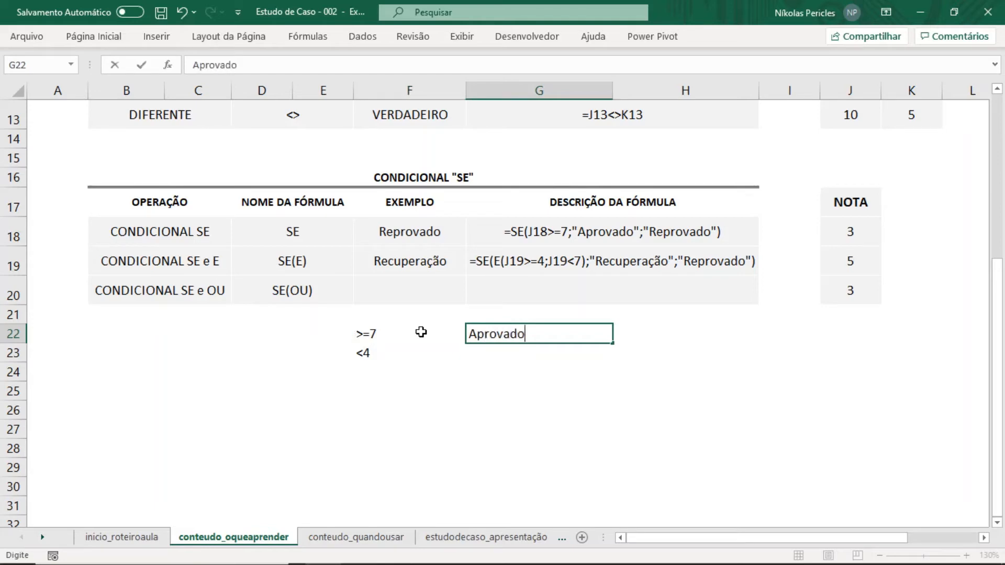
key(Return)
text(Reprovado)
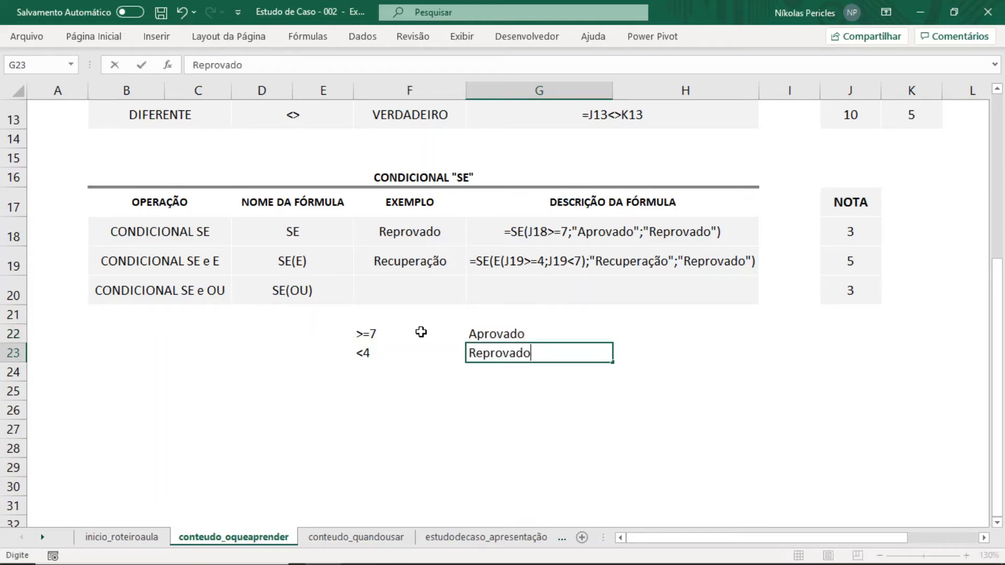
key(Return)
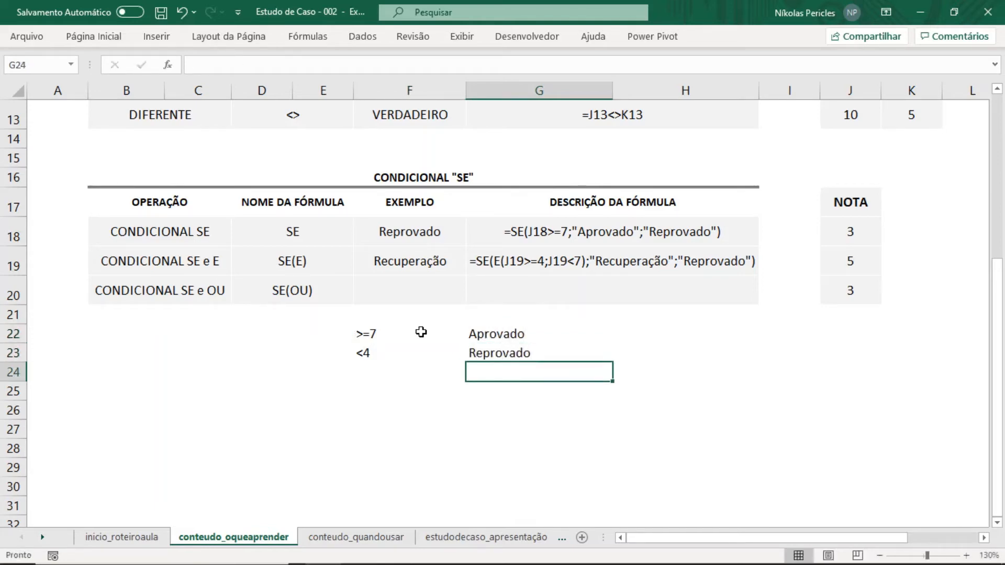
drag(420, 333, 536, 350)
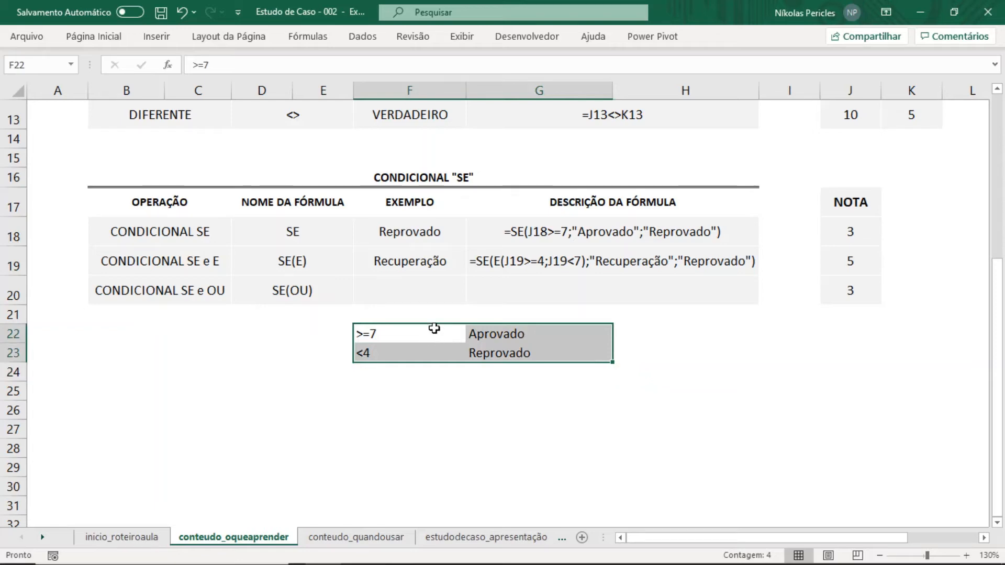
click(428, 338)
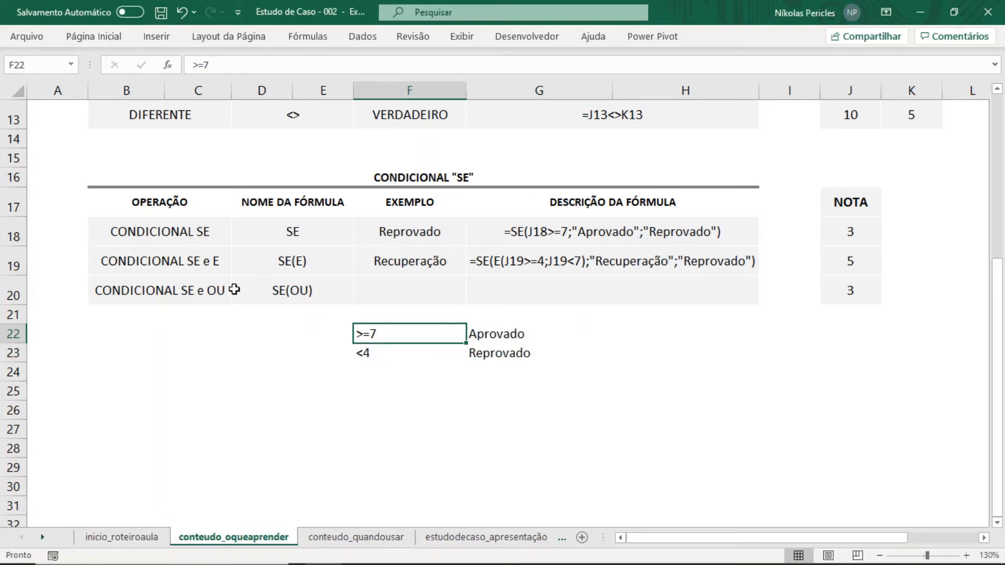
Enter the formula =SE(OU(J20>=7;J20<4);"Férias";"Freq. Escola") in cell F20 as the CONDICIONAL SE e OU example
click(384, 294)
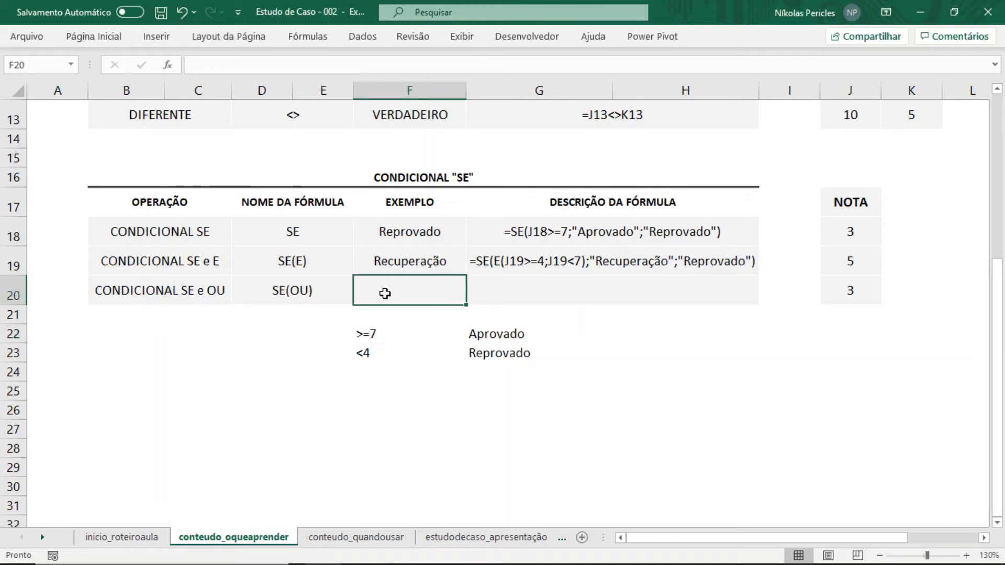
text(=se()
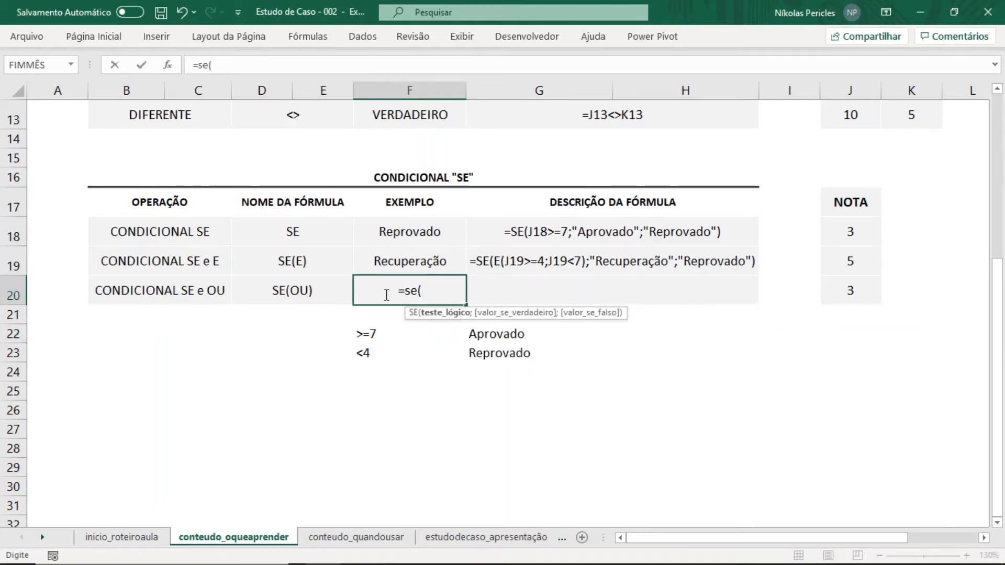
text(ou()
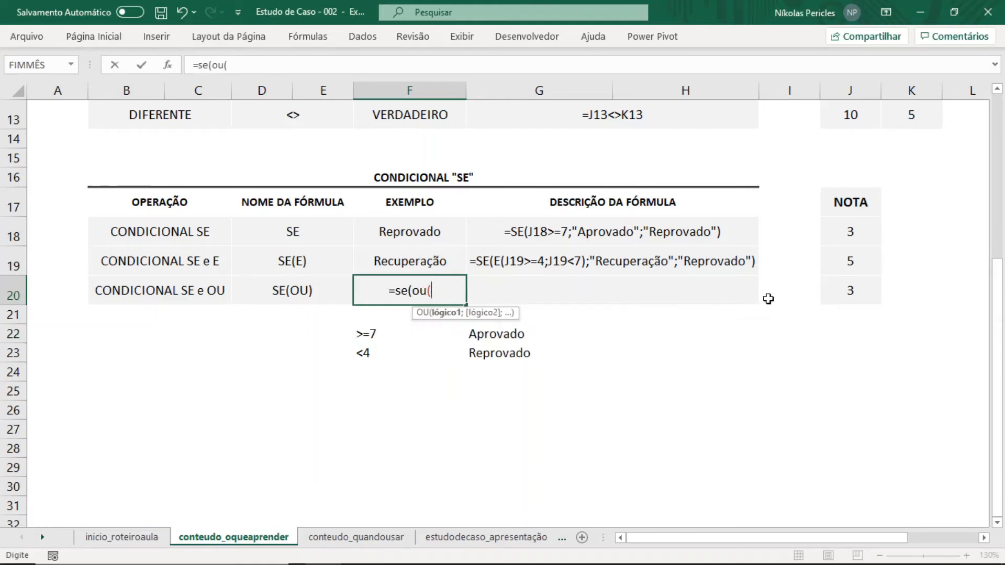
click(841, 290)
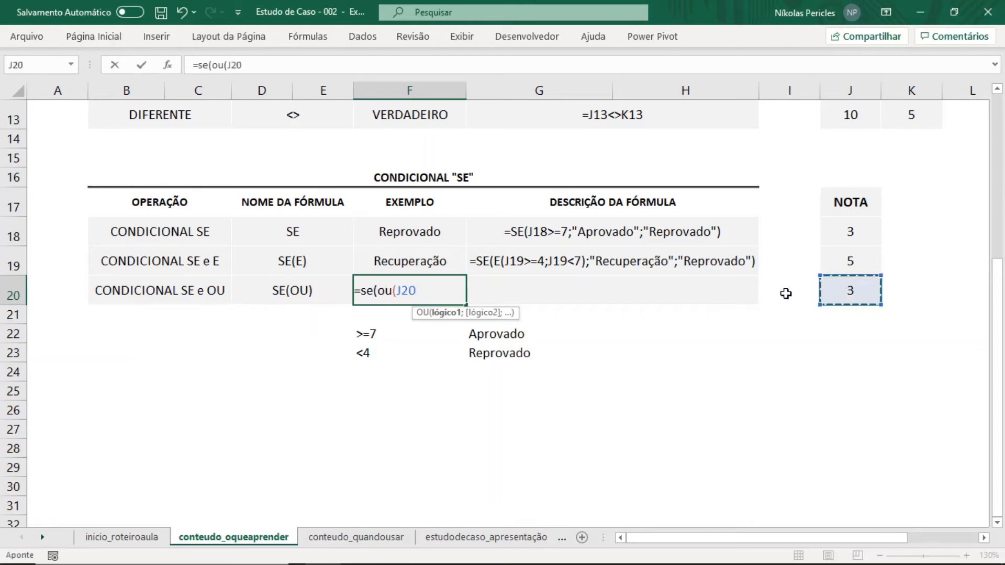
text(>=7)
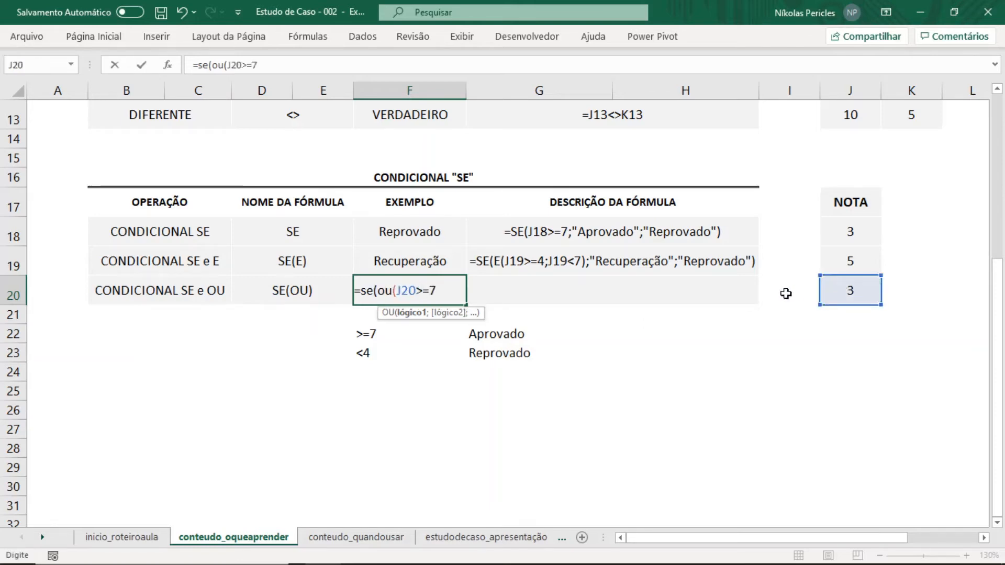
text(;)
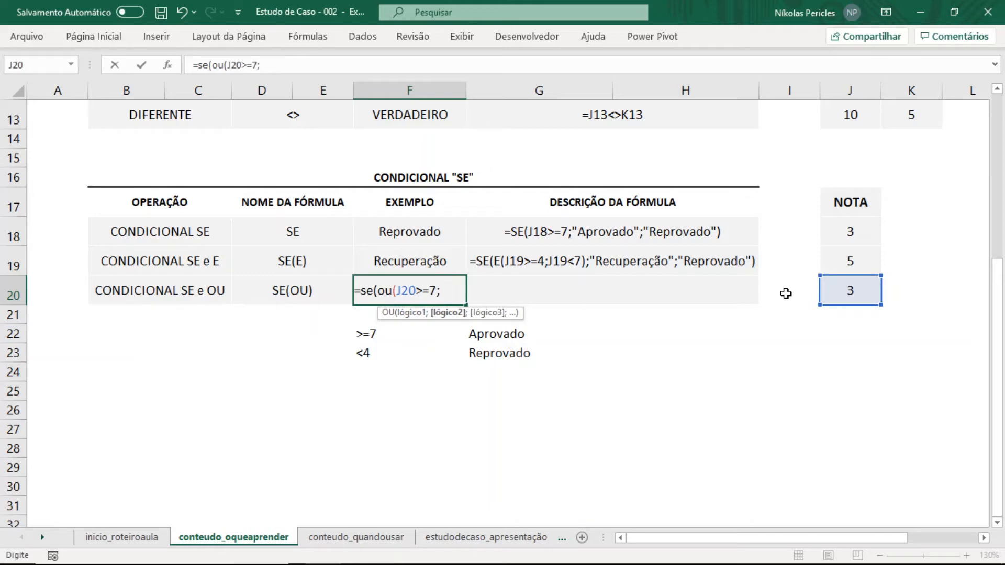
click(847, 291)
text(<)
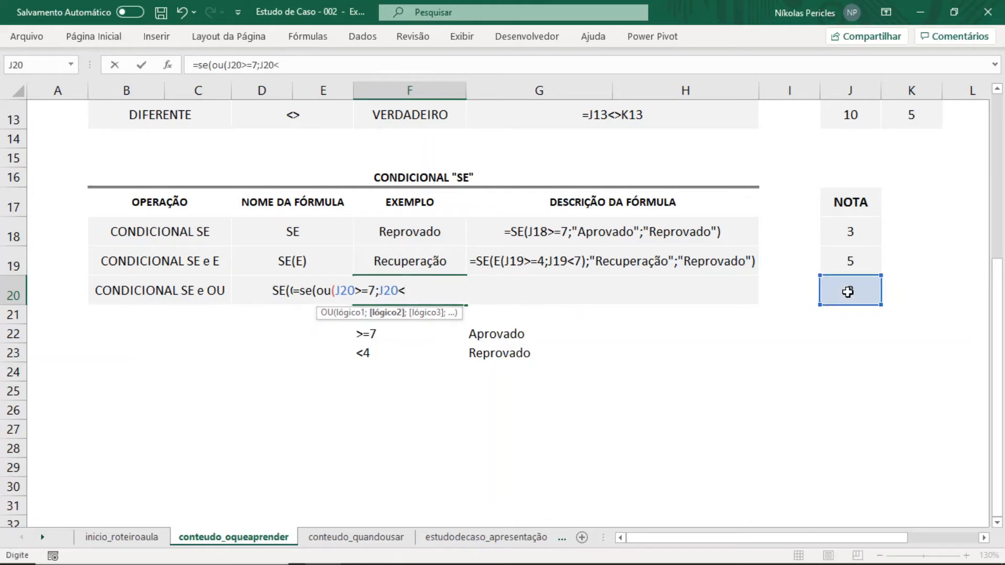
text(4);"Fér)
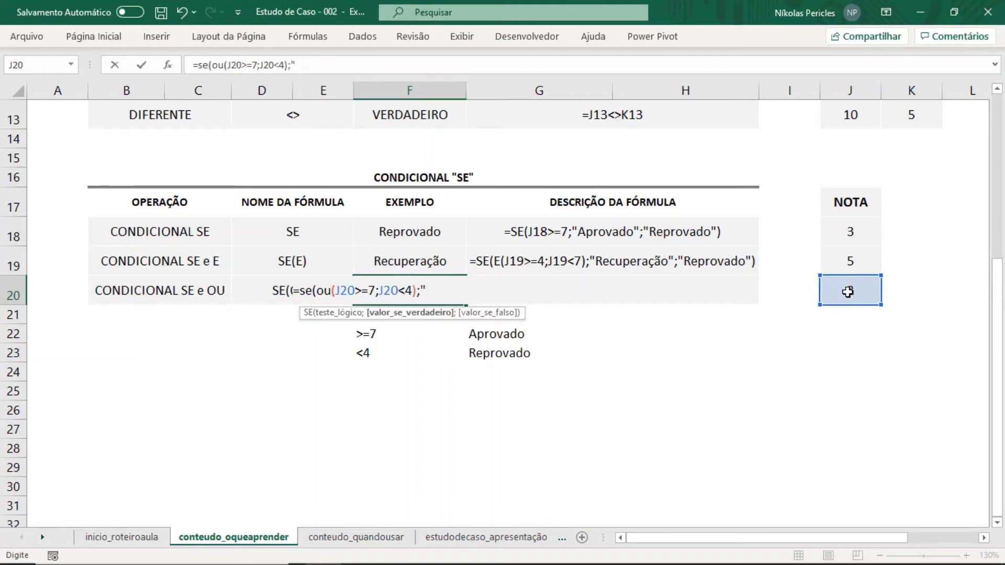
text(ias";")
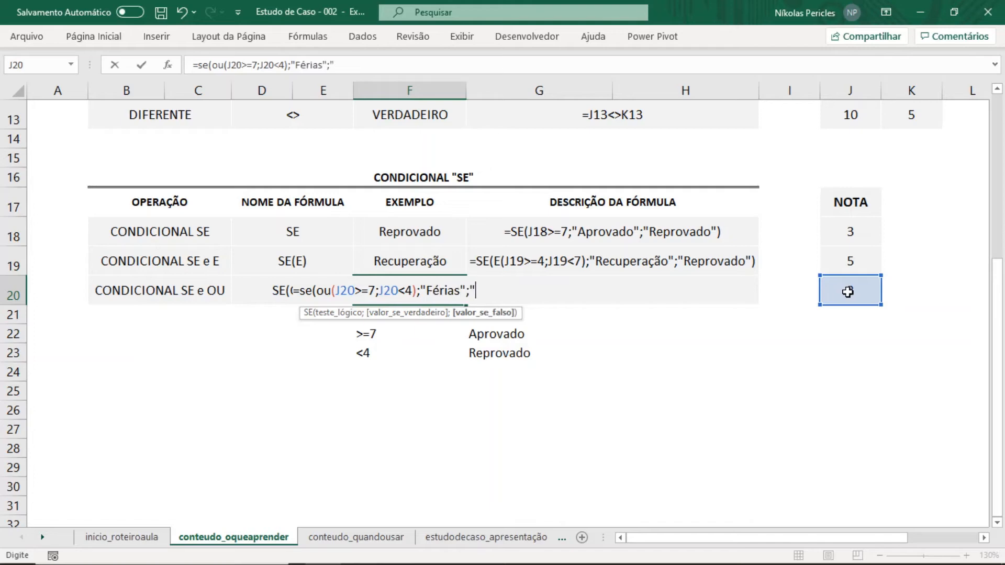
text(Freq. Escola")
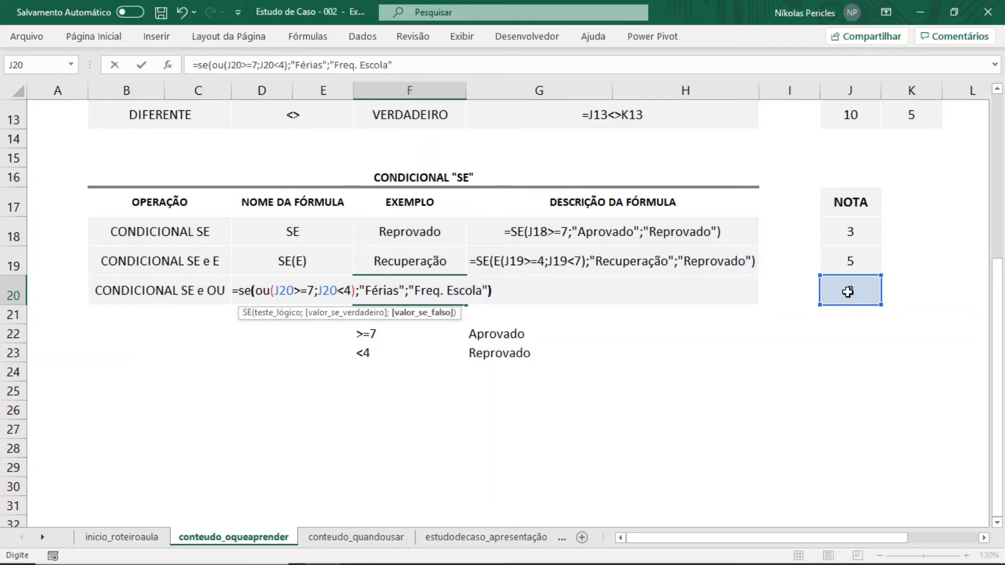
text())
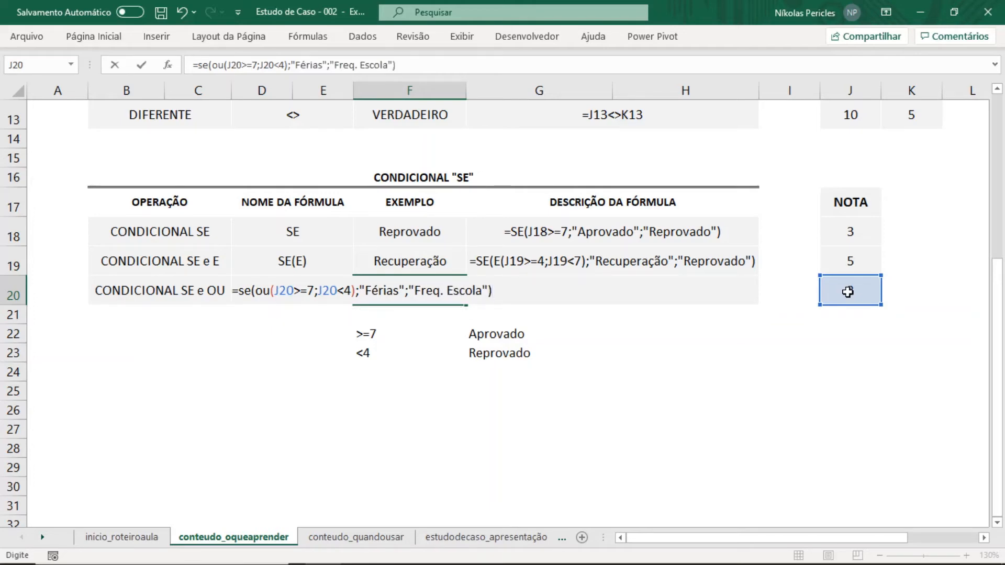
key(Return)
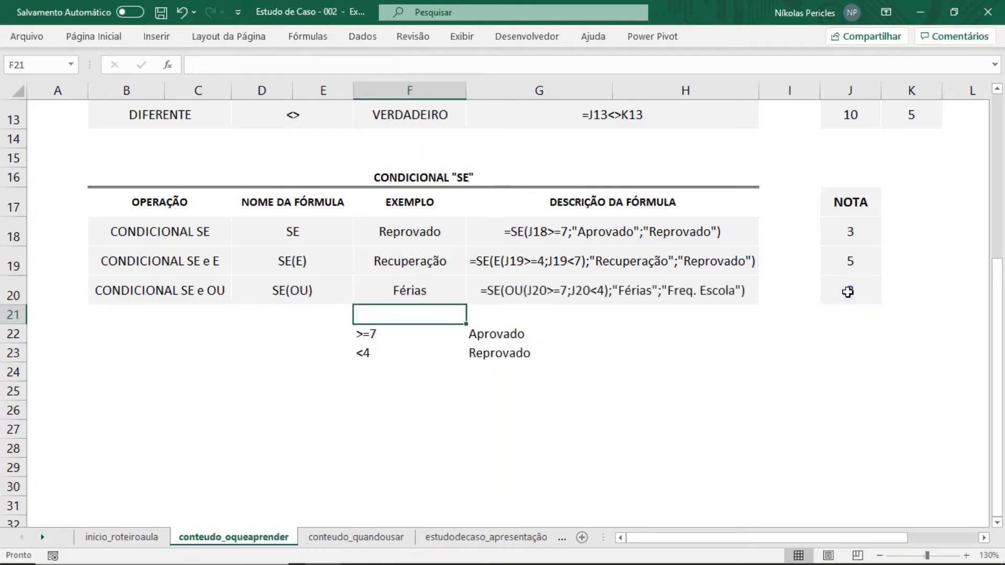
Test the CONDICIONAL SE e OU example by setting the grade in J20 to 6
click(415, 295)
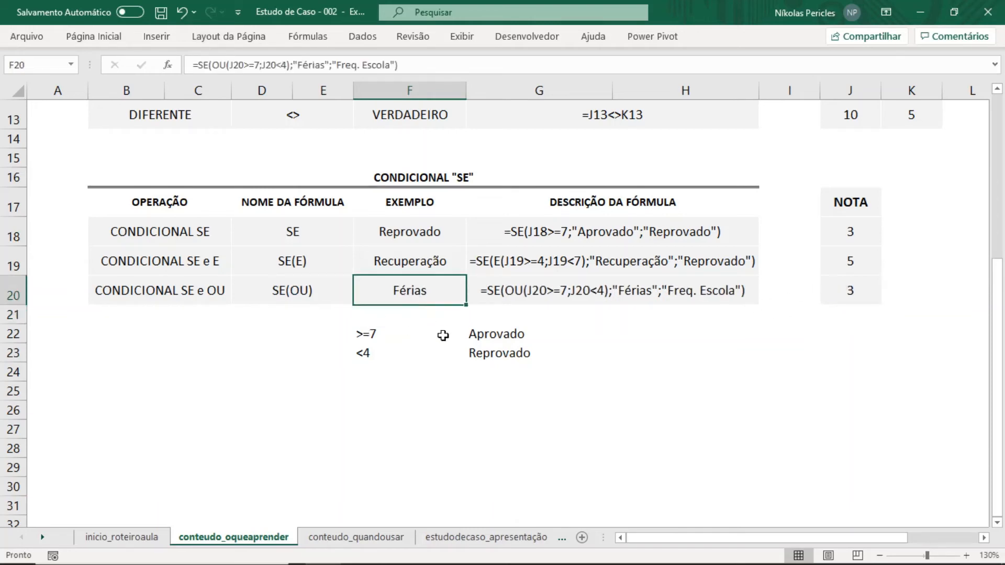
click(849, 290)
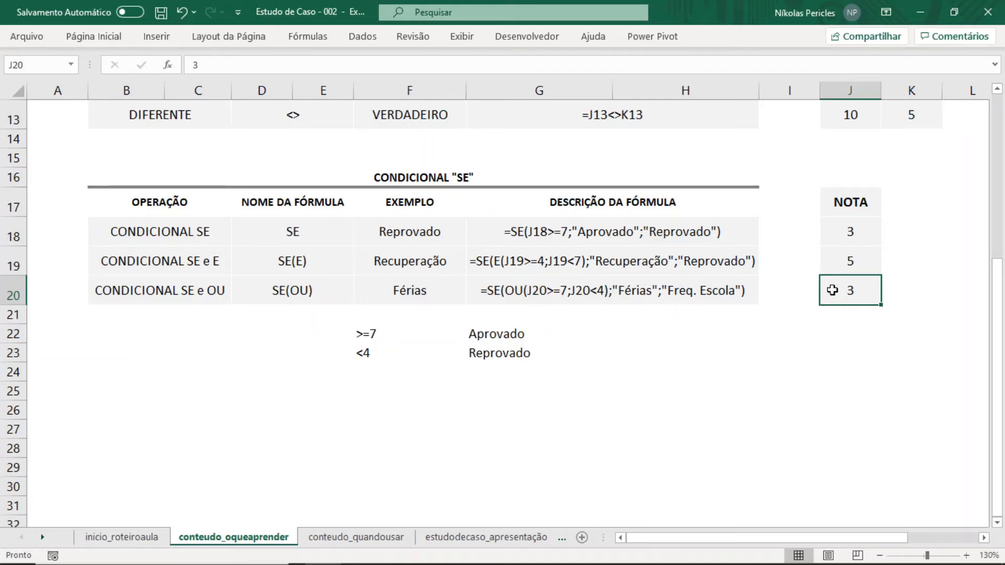
text(6)
key(Return)
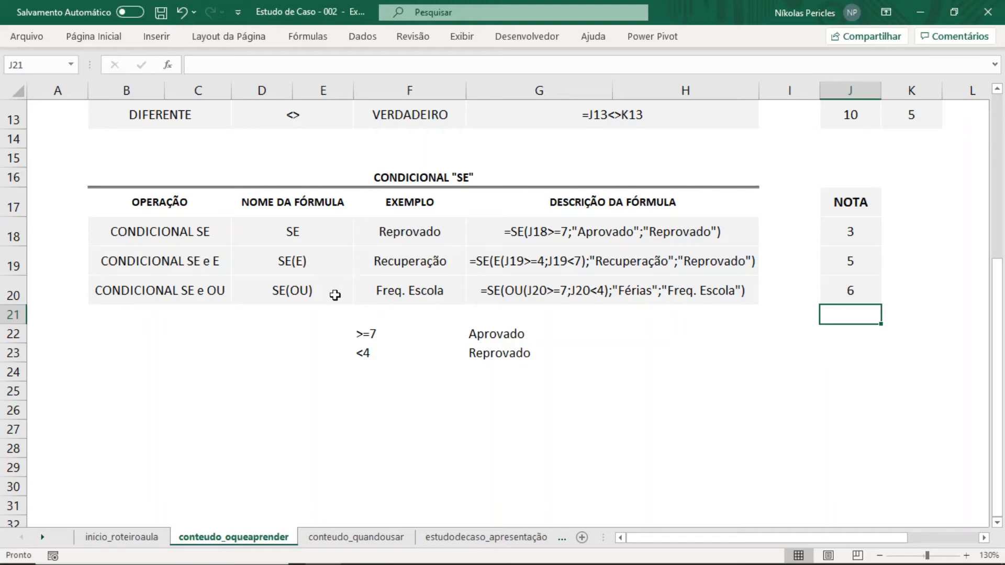
Clear the condition notes below the CONDICIONAL "SE" table and go to the QUANDO USAR? page of the lesson
drag(352, 322, 488, 370)
scroll(489, 370, up, 4)
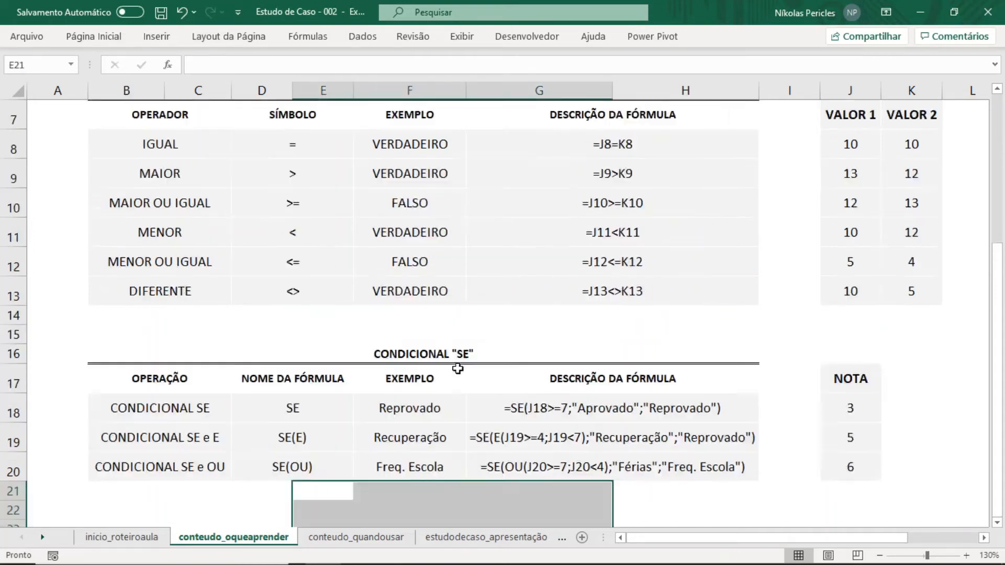
click(350, 188)
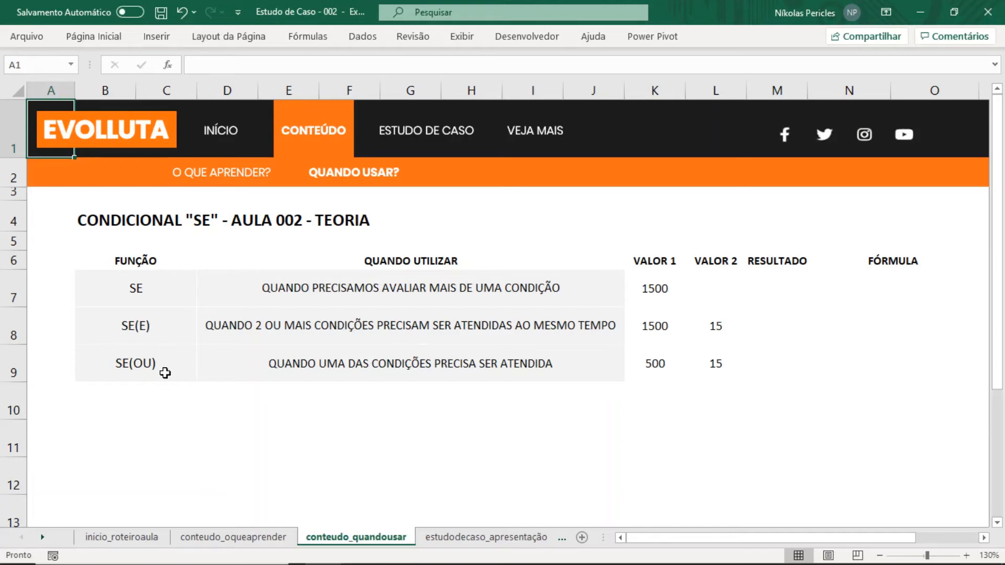
Enter the formula =SE(K7>1000;5%;0) in cell M7 as the result of the SE example
click(776, 292)
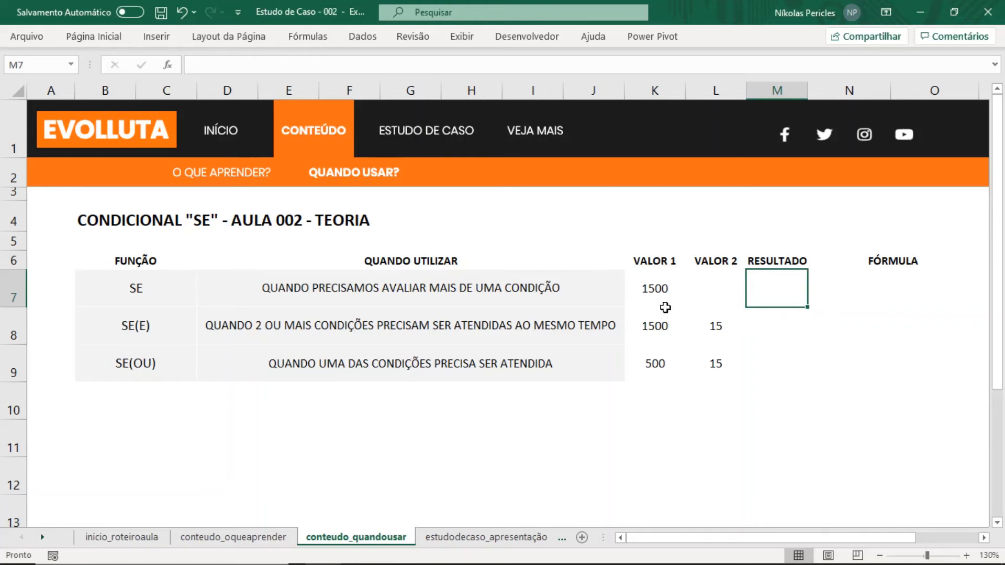
text(=se()
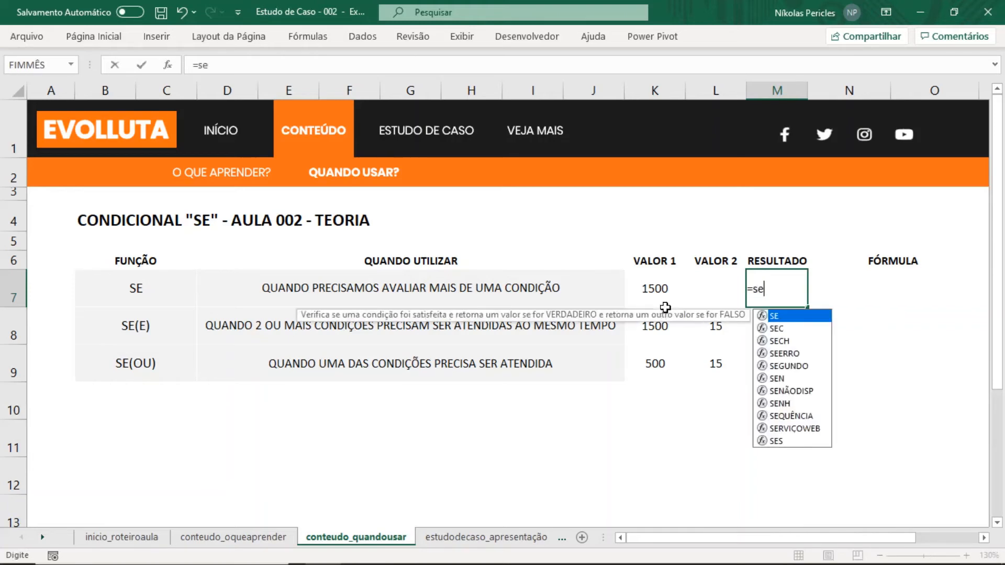
click(655, 285)
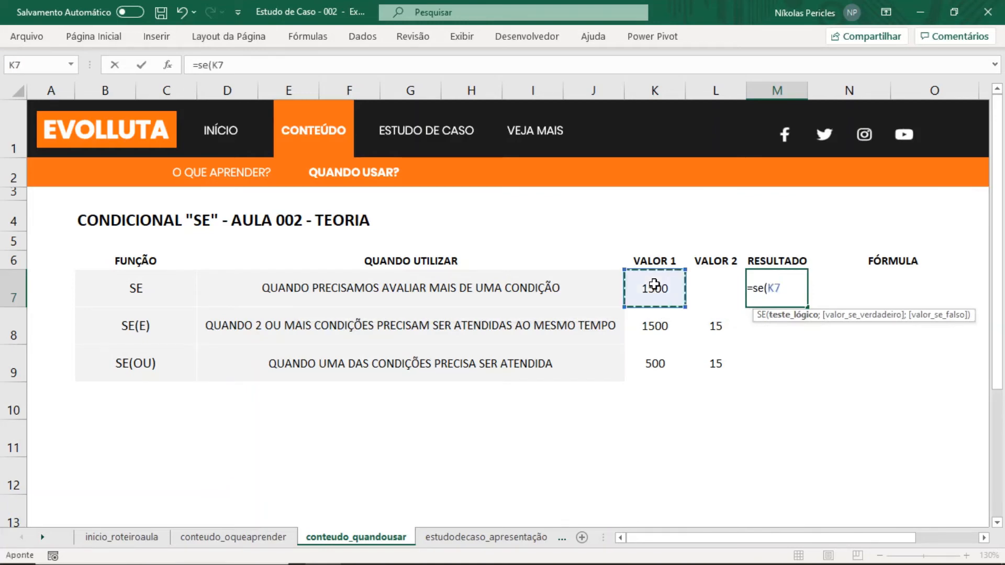
text(>10)
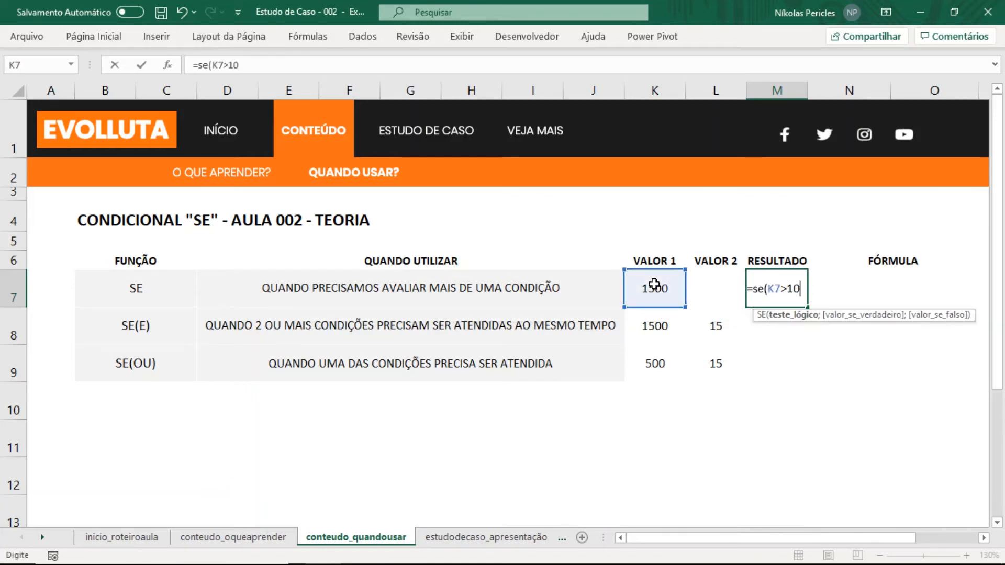
text(00;)
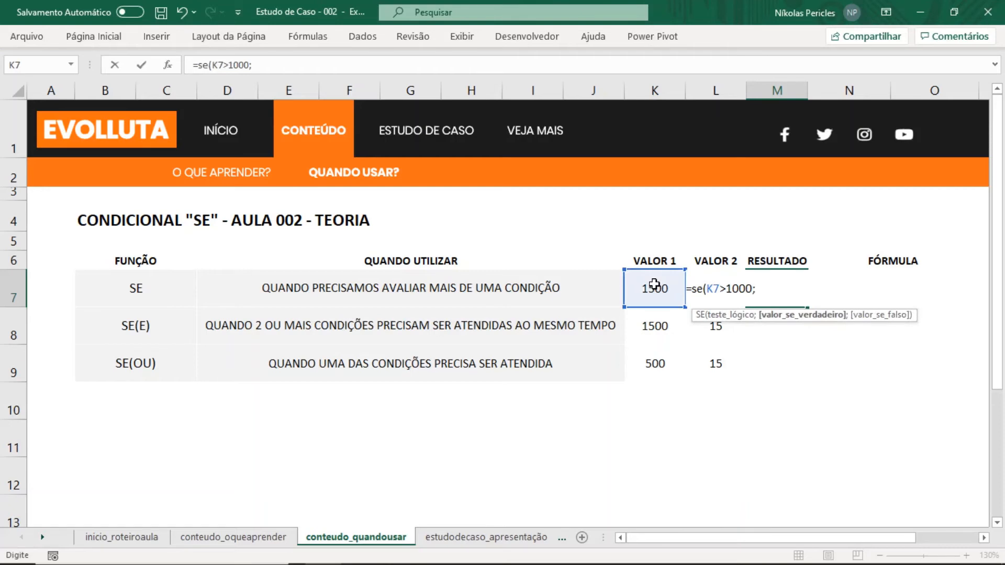
text(5%;0)
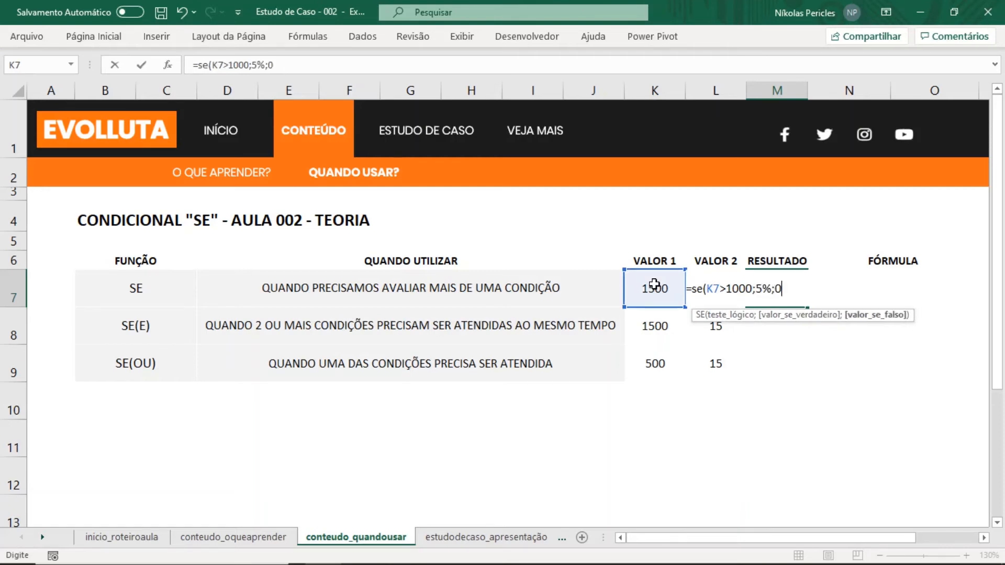
text())
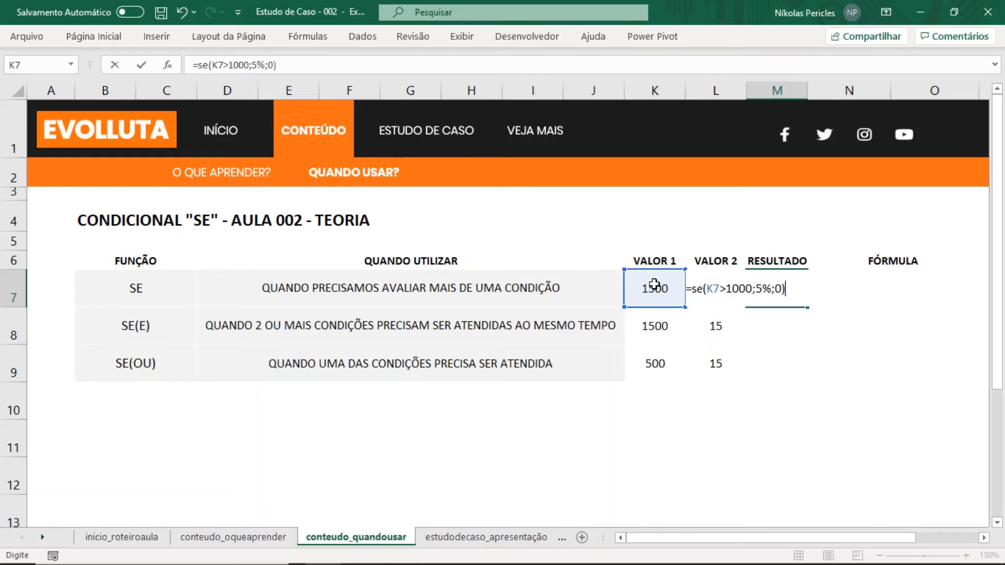
key(Return)
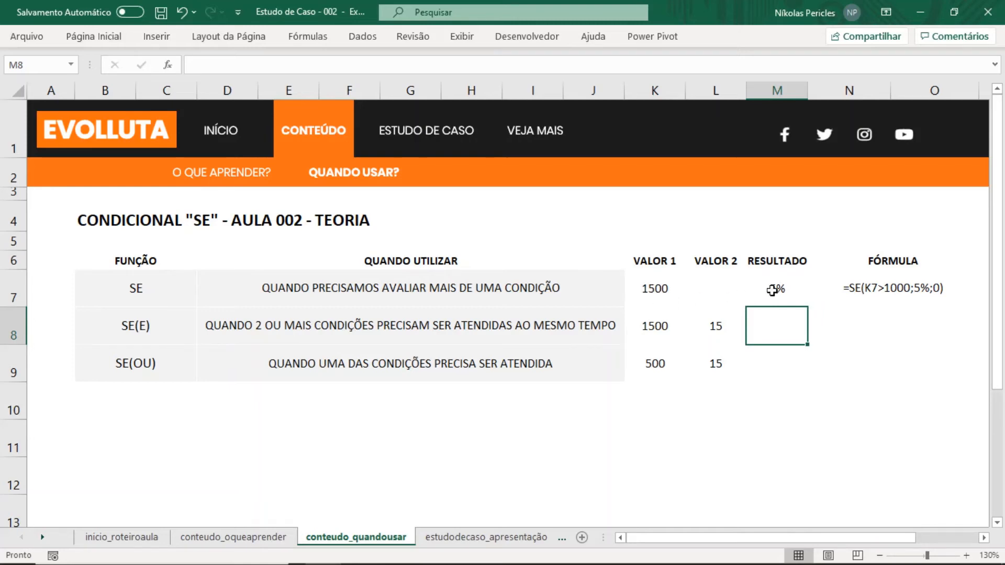
Test the SE example by setting VALOR 1 in K7 to 900, and restore it to 1500
click(663, 290)
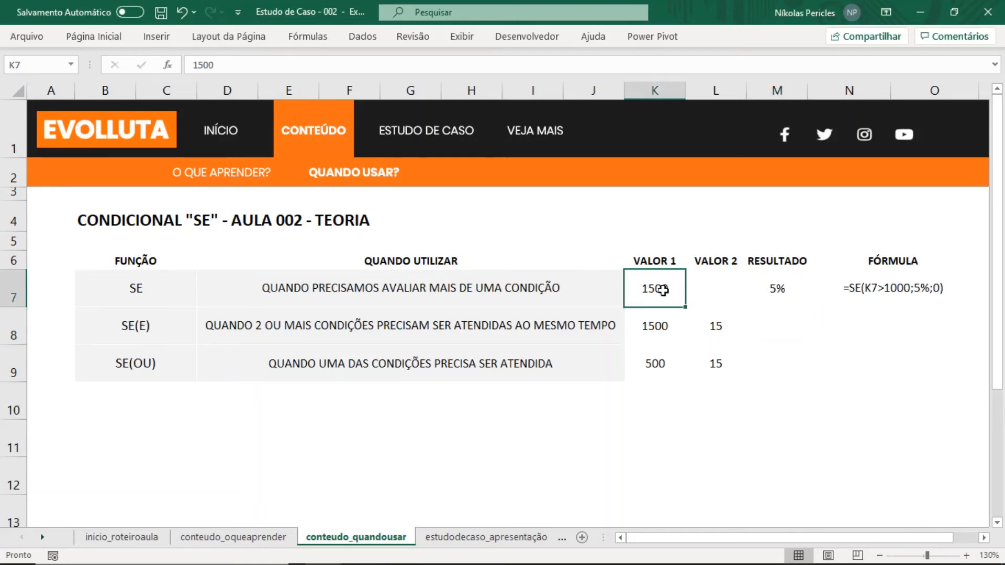
text(900)
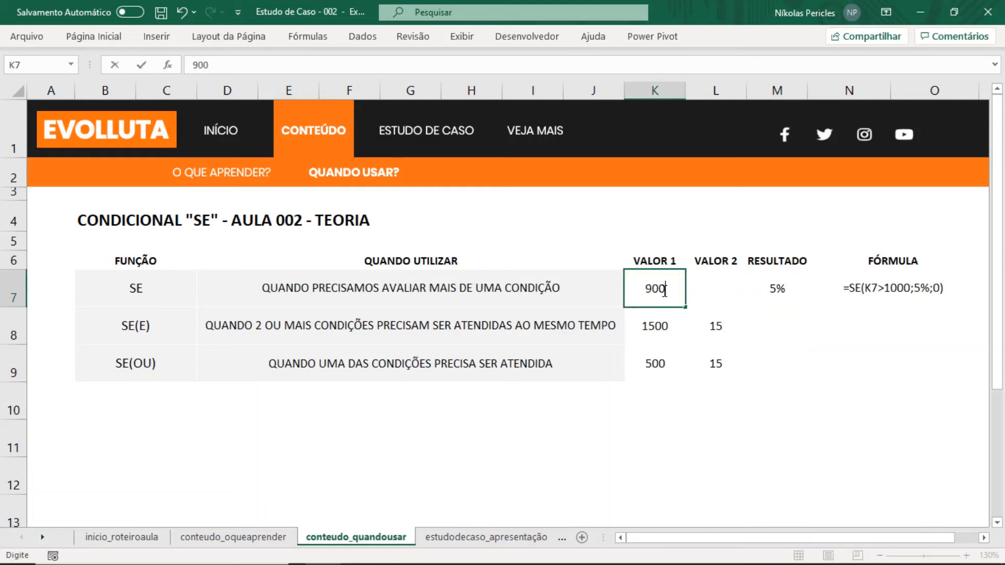
key(Return)
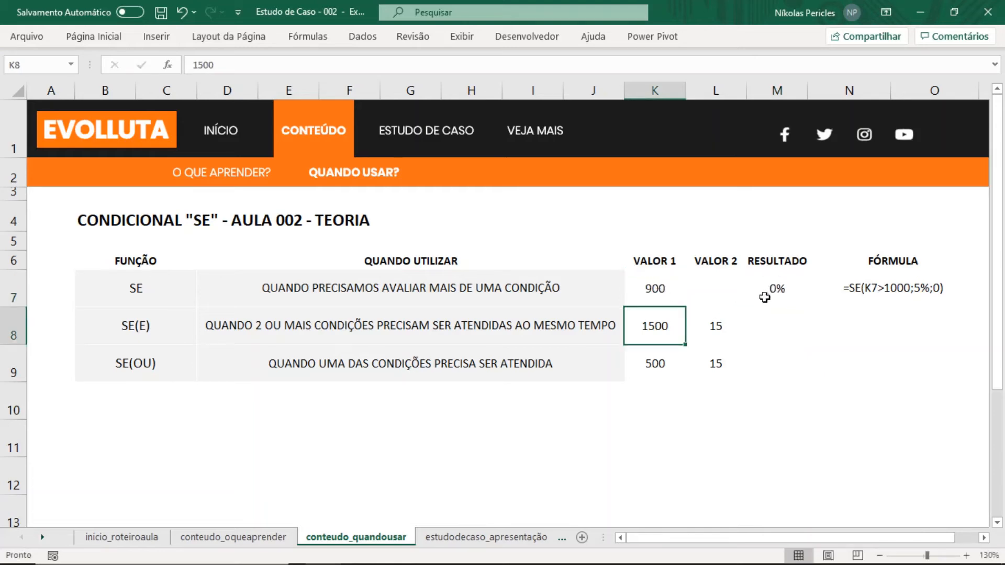
click(655, 293)
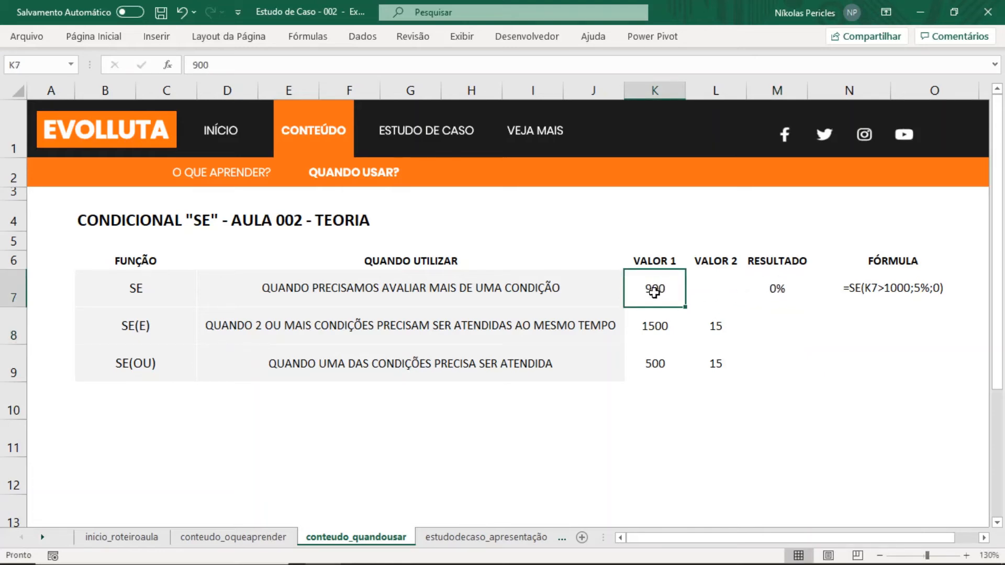
text(1500)
key(Return)
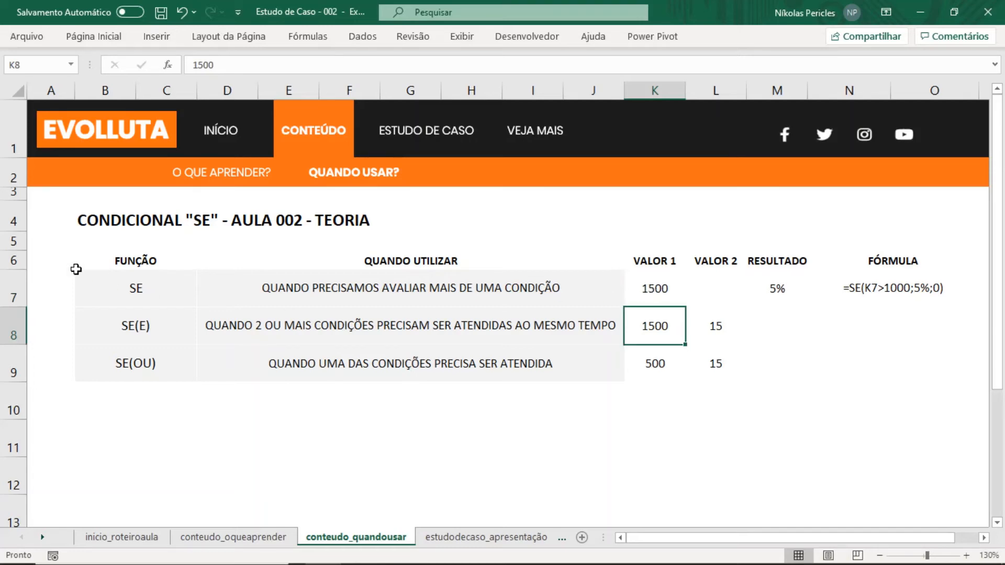
Enter the formula =SE(E(K8>1000;L8>10);5%;0) in cell M8 as the result of the SE(E) example
click(766, 323)
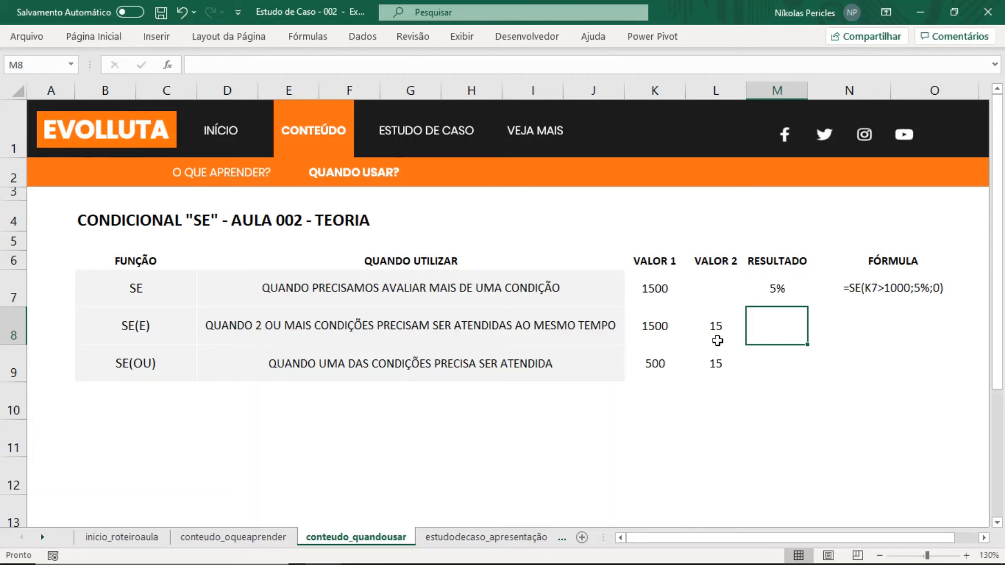
text(=)
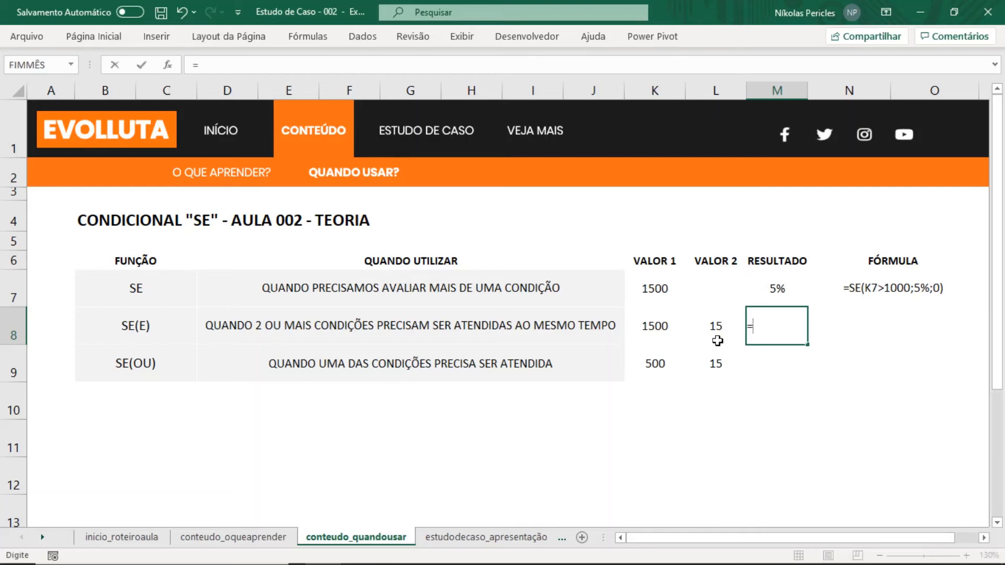
text(se)
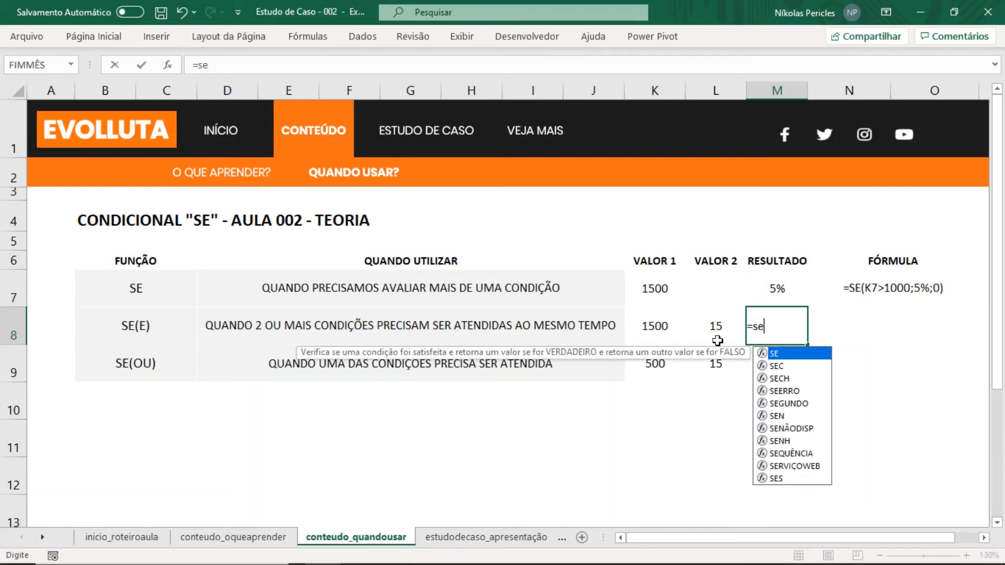
text((e()
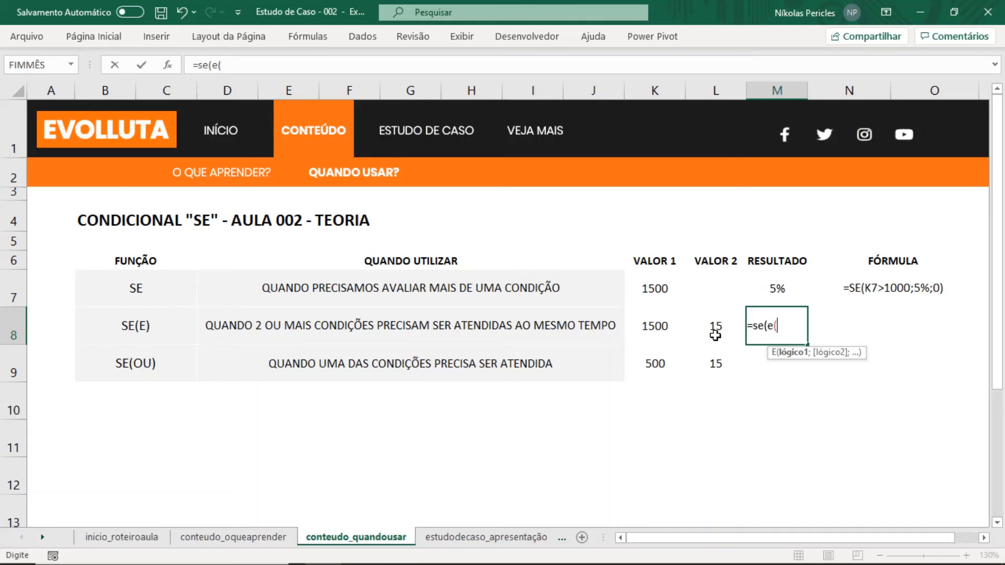
click(653, 329)
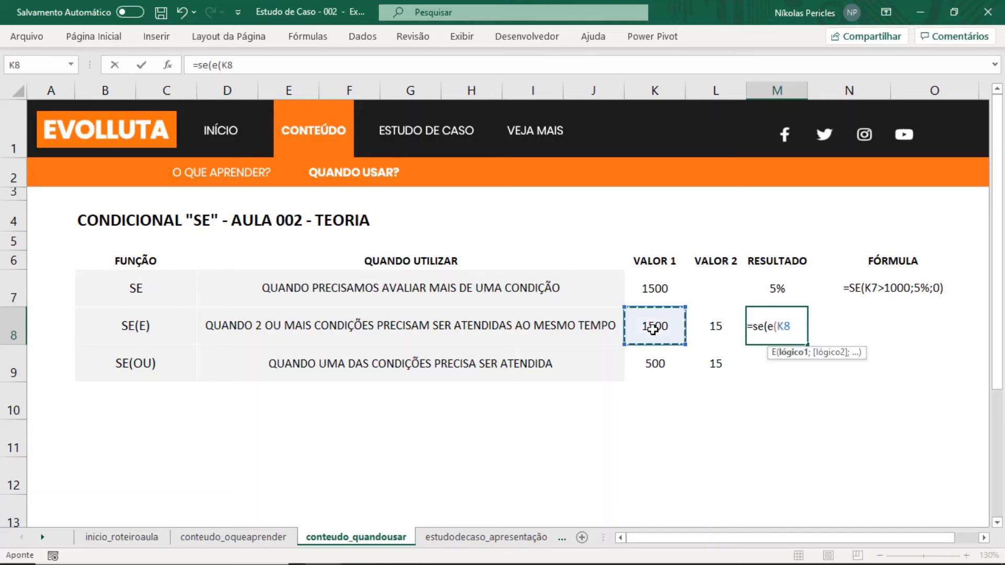
text(>1000;)
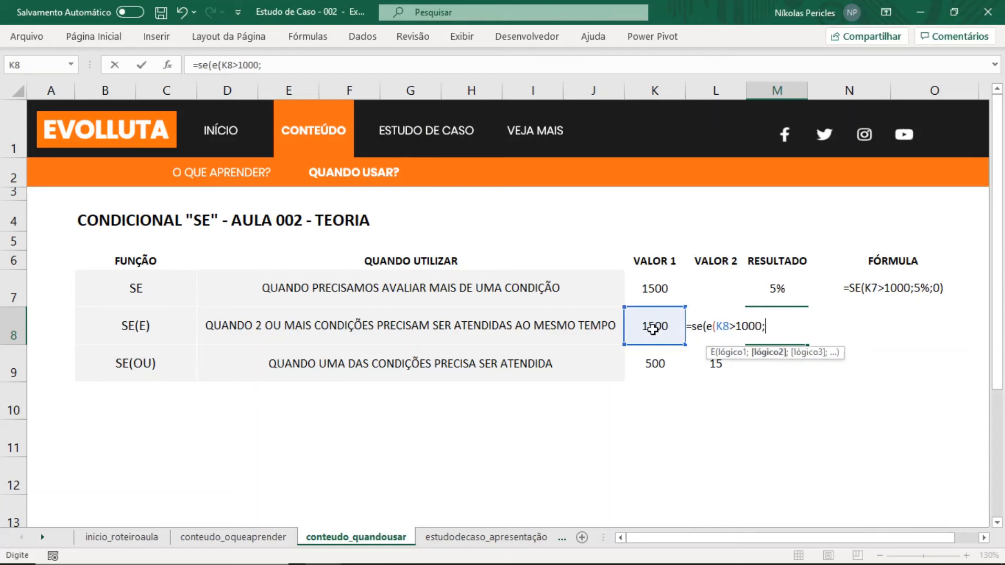
key(Left)
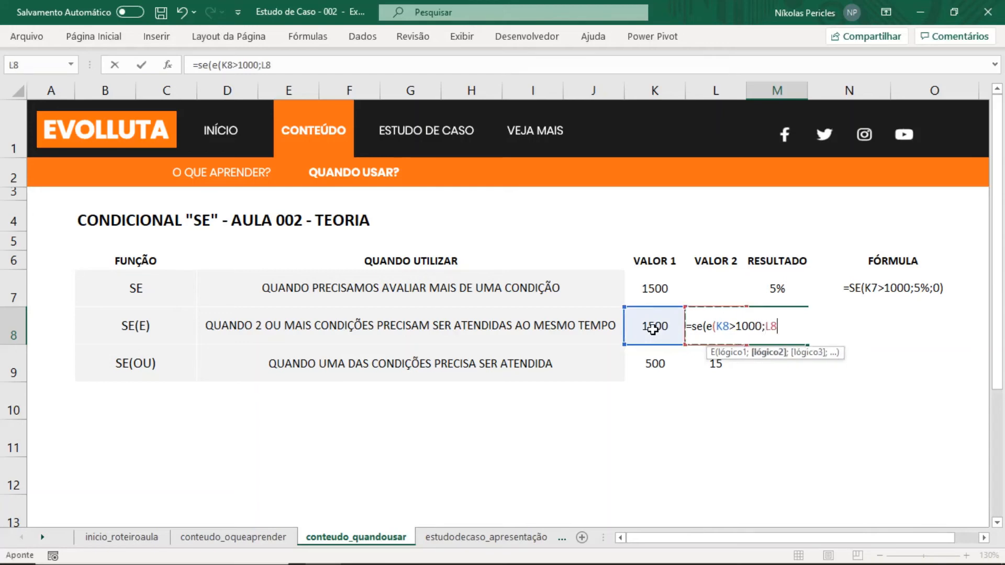
text(>10))
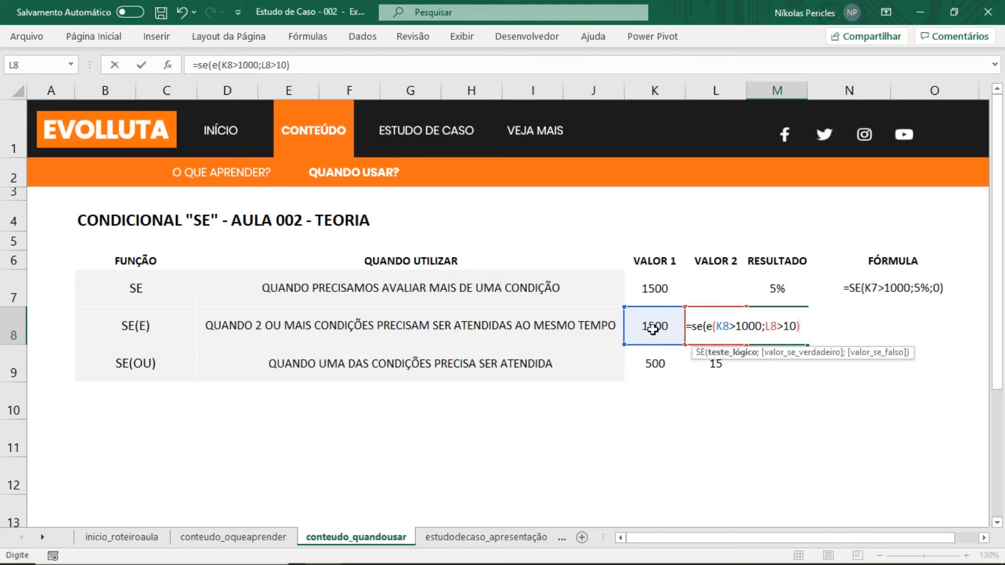
text(;")
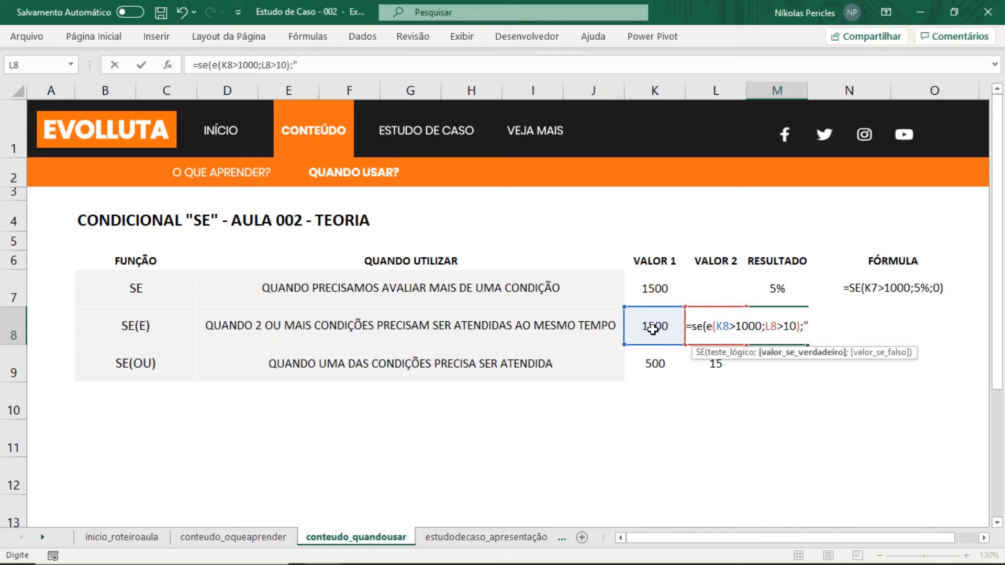
text(5%)
key(BackSpace)
key(BackSpace)
key(BackSpace)
text(5%;0))
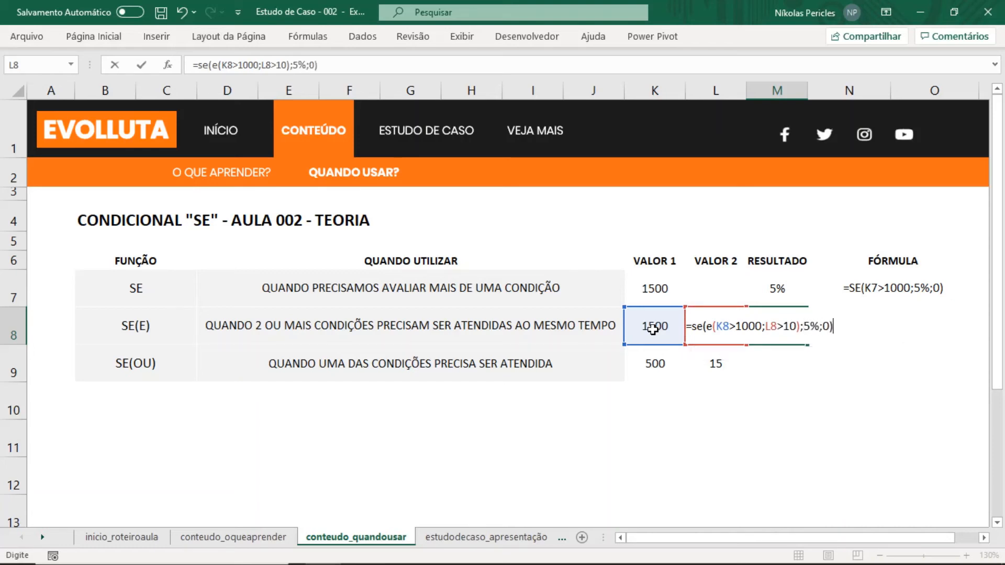
key(Return)
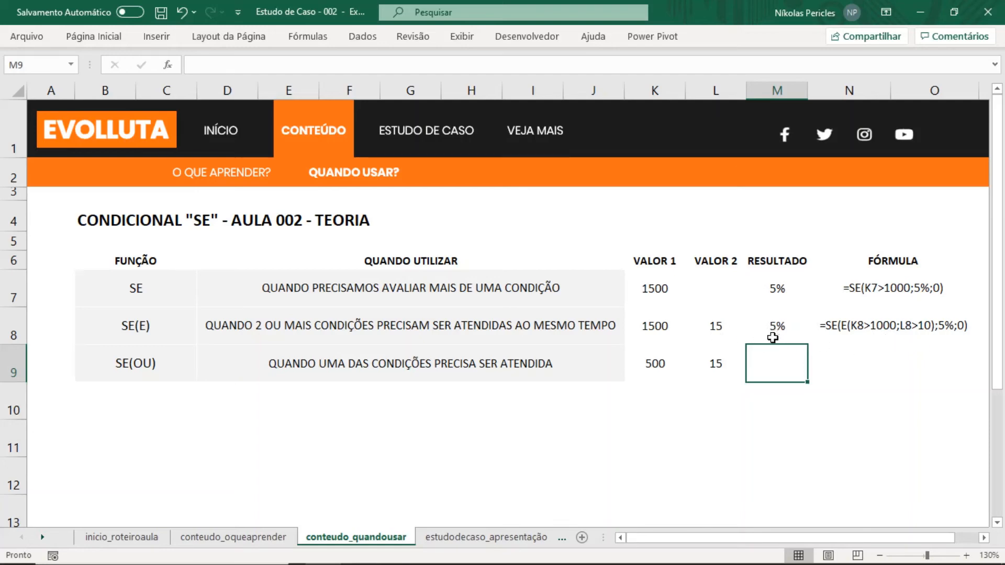
Test the SE(E) example by setting VALOR 2 in L8 first to 9 and finally to 11
click(720, 333)
text(9)
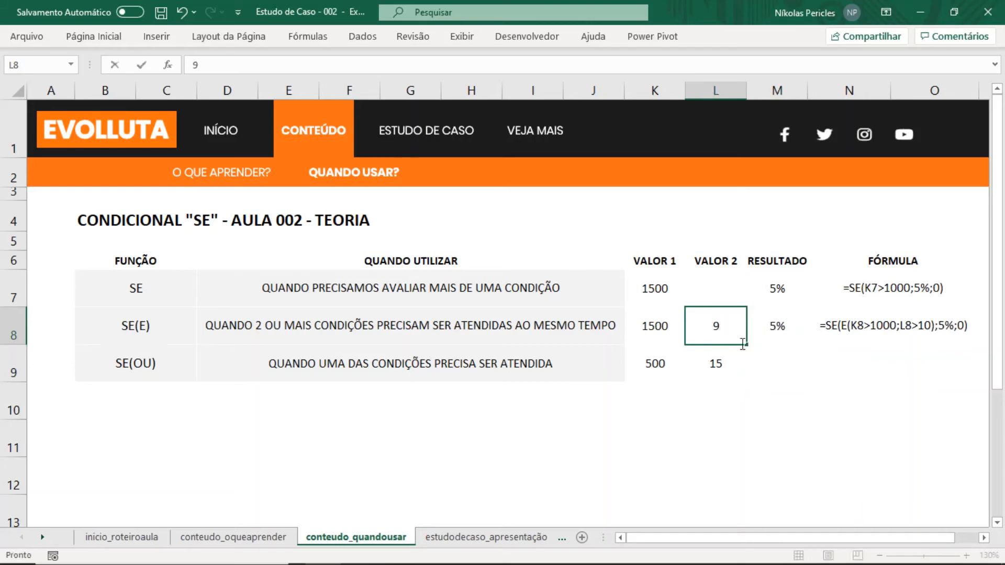
key(Return)
click(773, 331)
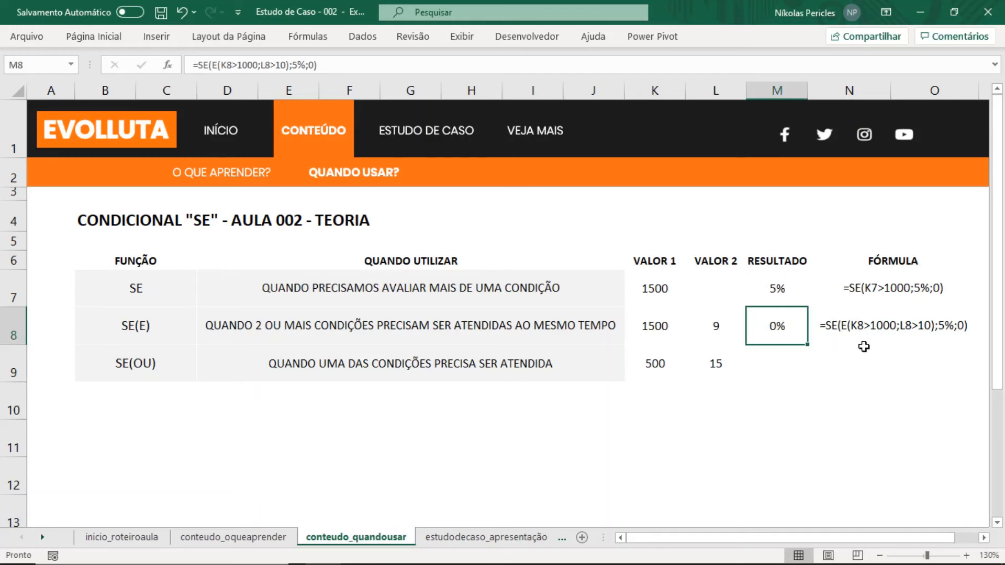
click(722, 328)
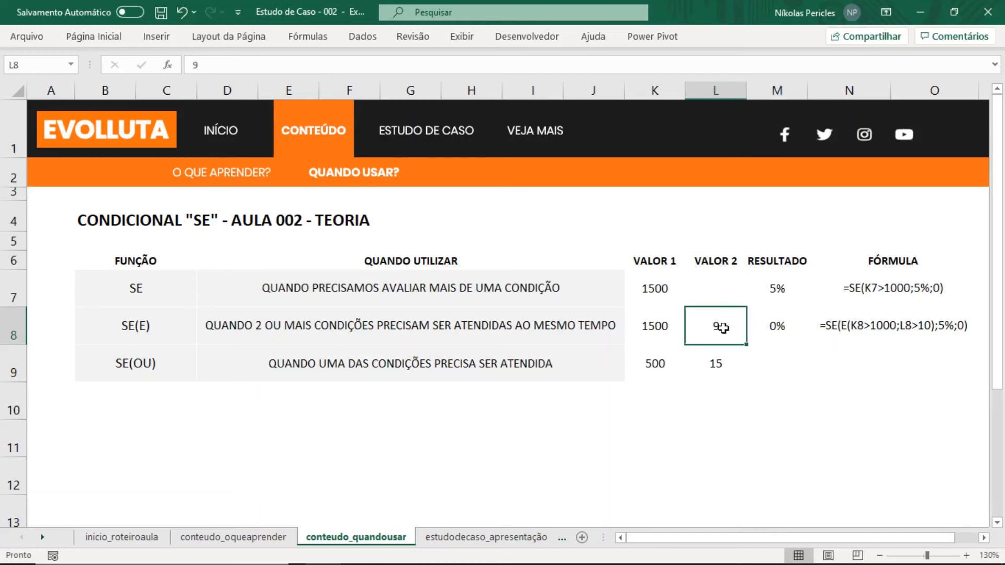
text(11)
key(Return)
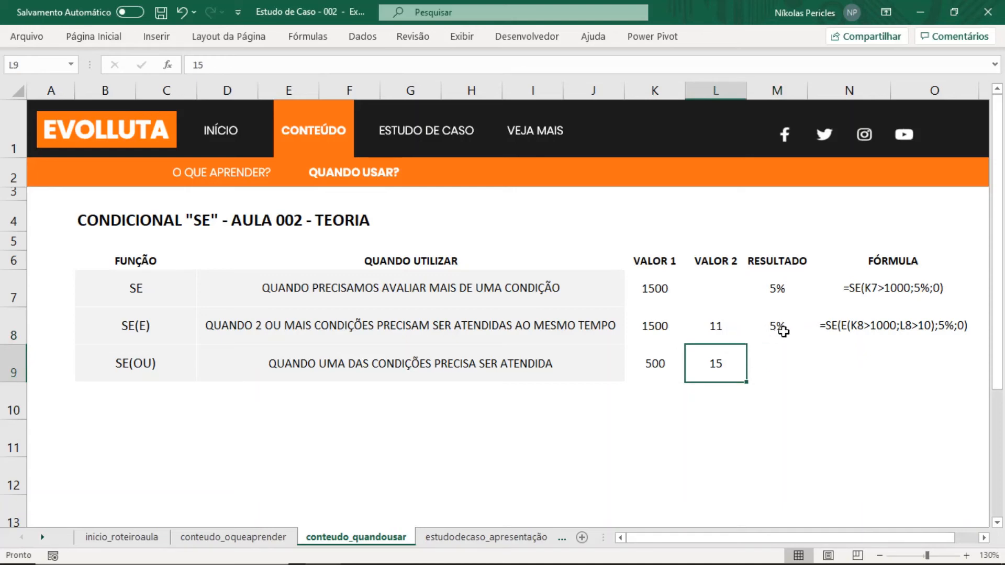
Enter the formula =SE(OU(K9>1000;L9>10);3%;0) in cell M9 as the result of the SE(OU) example
click(776, 361)
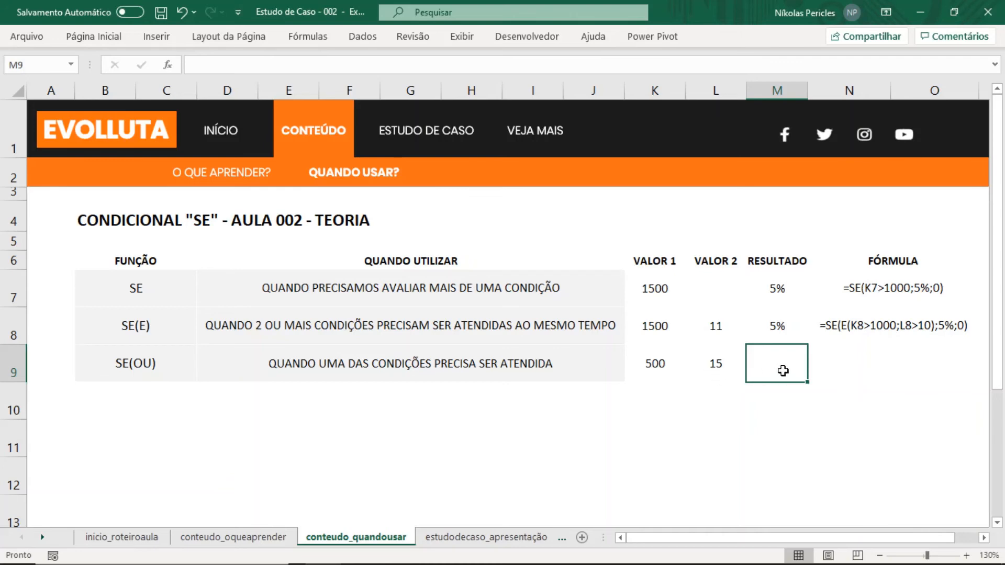
text(=se(ou()
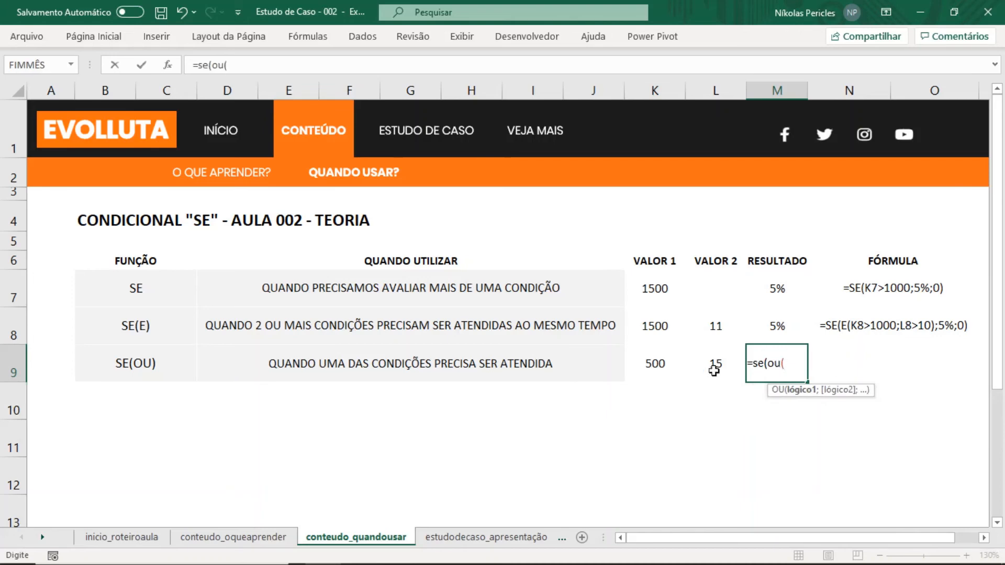
click(651, 363)
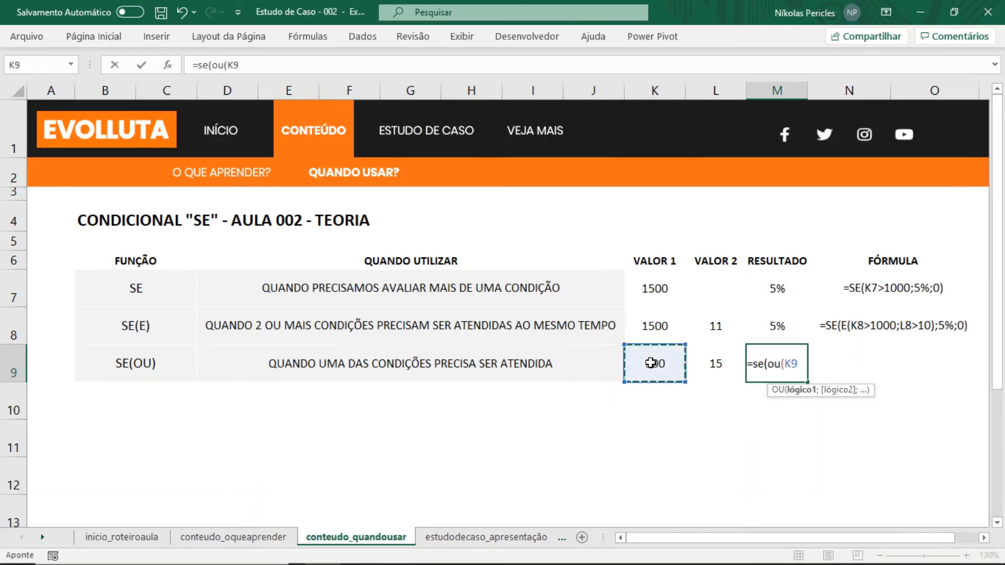
text(>1000)
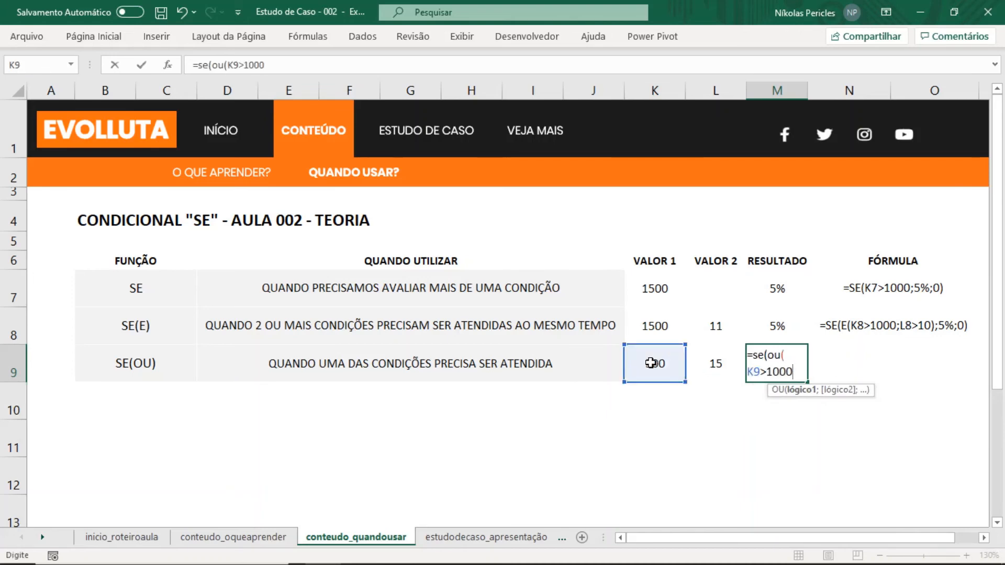
text(;)
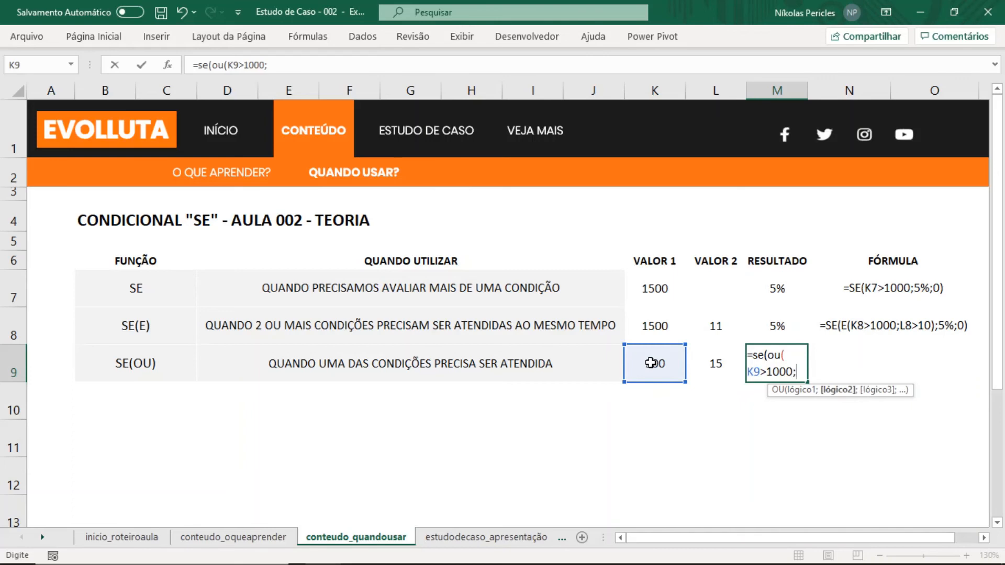
click(711, 364)
text(>)
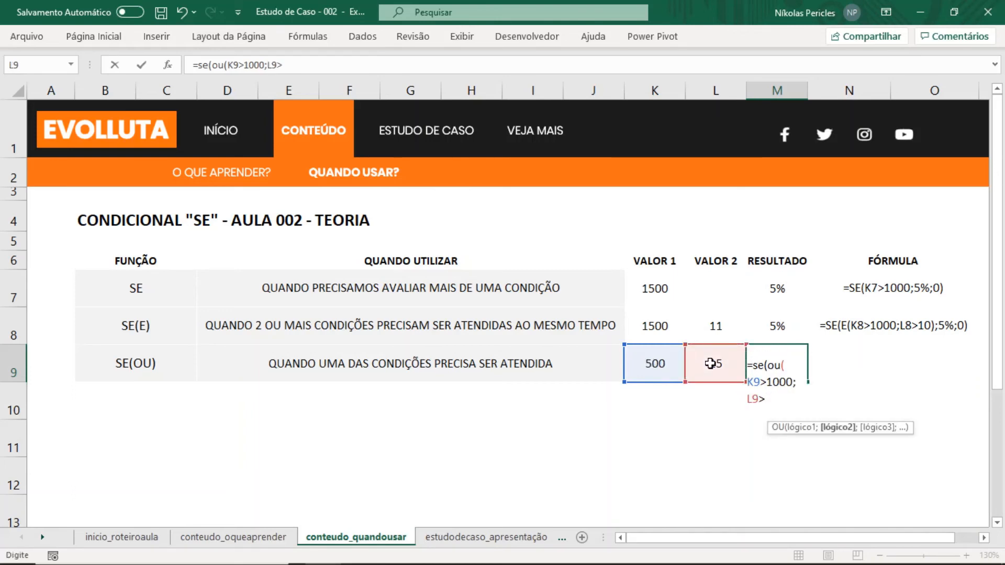
text(10))
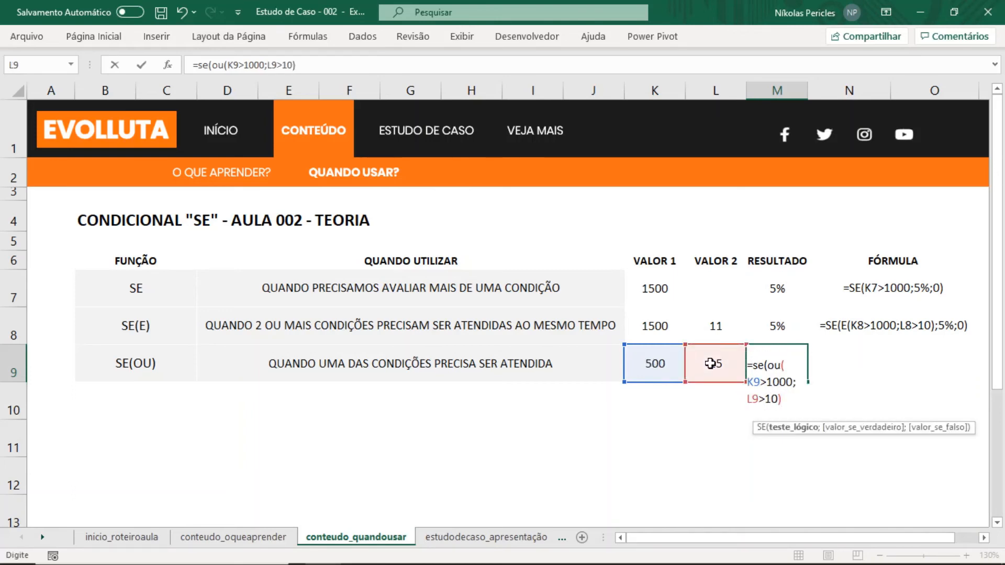
text(;)
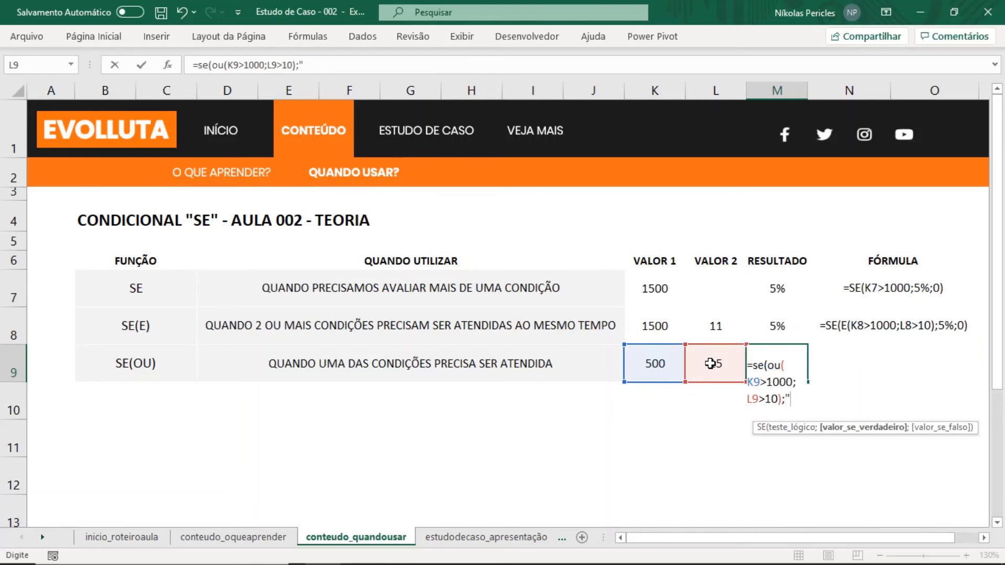
text(3%;0))
key(Return)
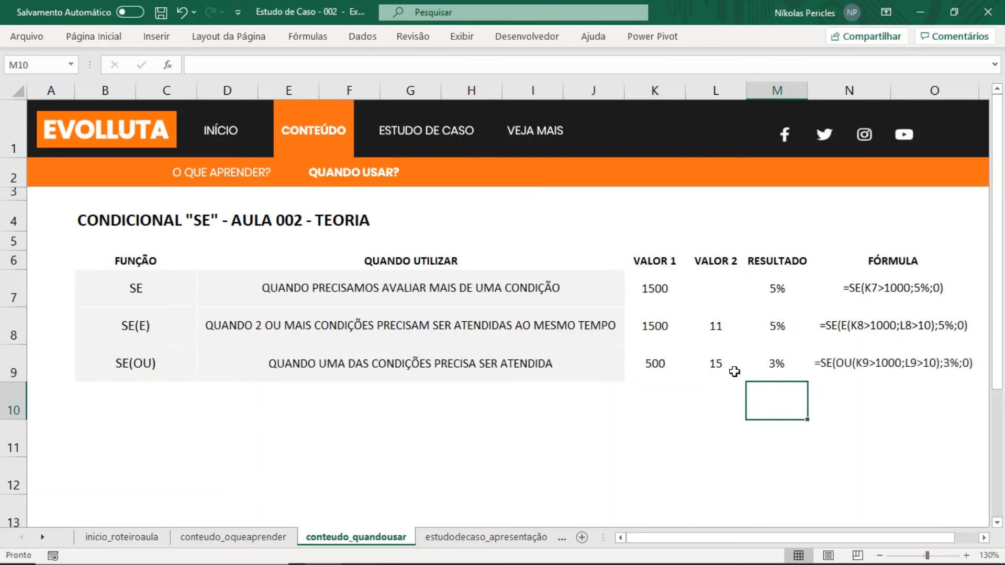
Test the SE(OU) example by setting VALOR 1 in K9 to 1100, VALOR 2 in L9 to 5, and finally K9 to 900
click(662, 366)
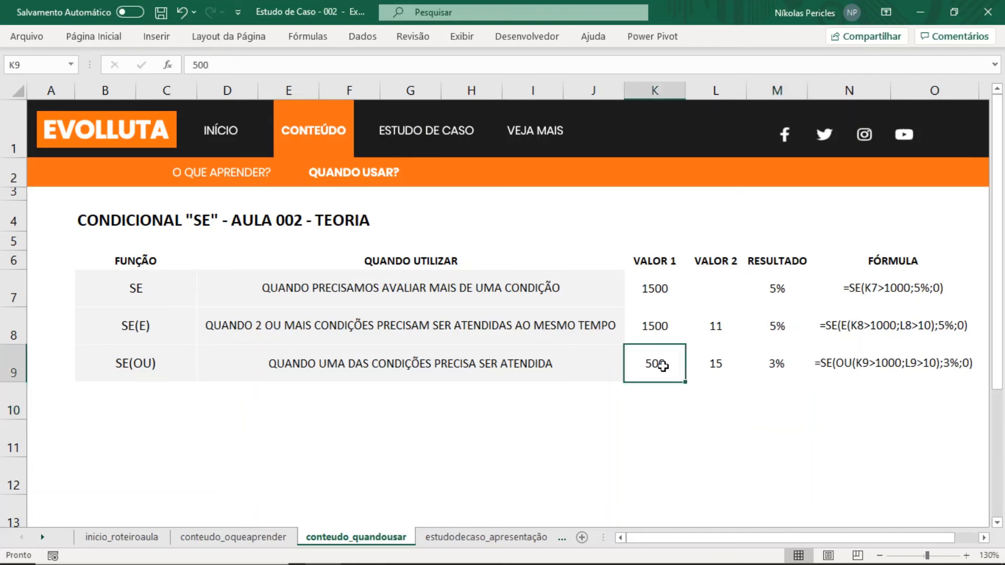
text(1100)
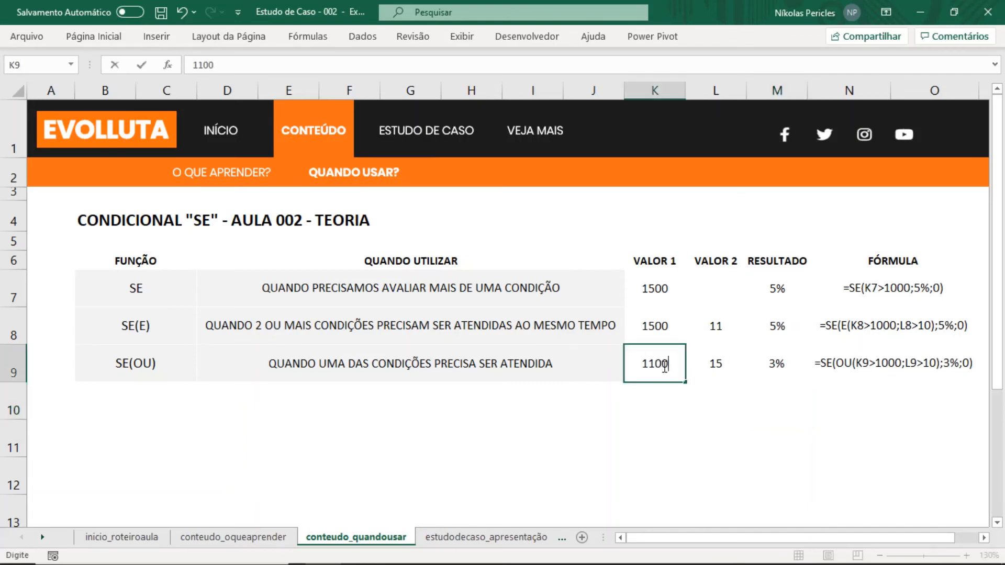
key(Return)
click(721, 367)
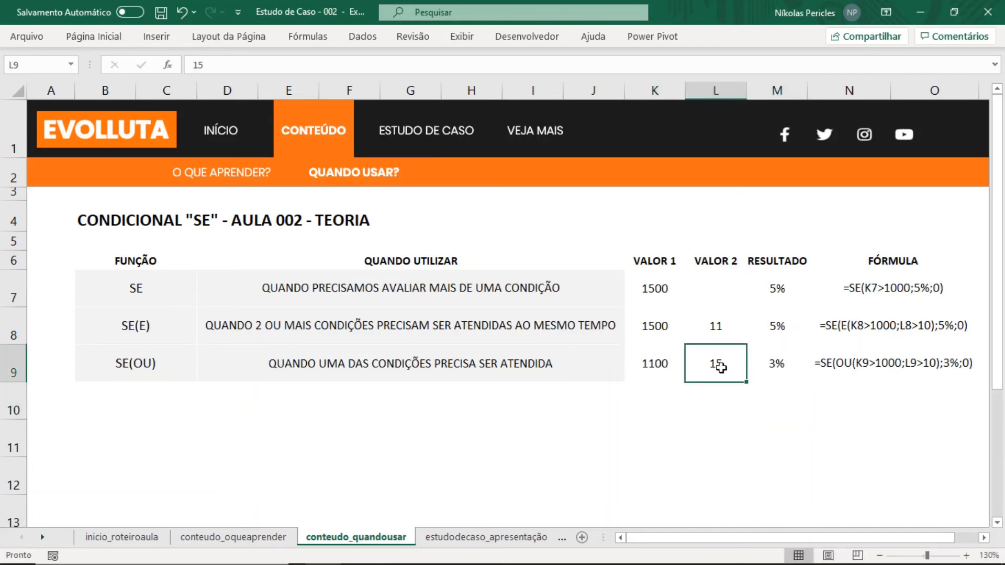
text(5)
key(Return)
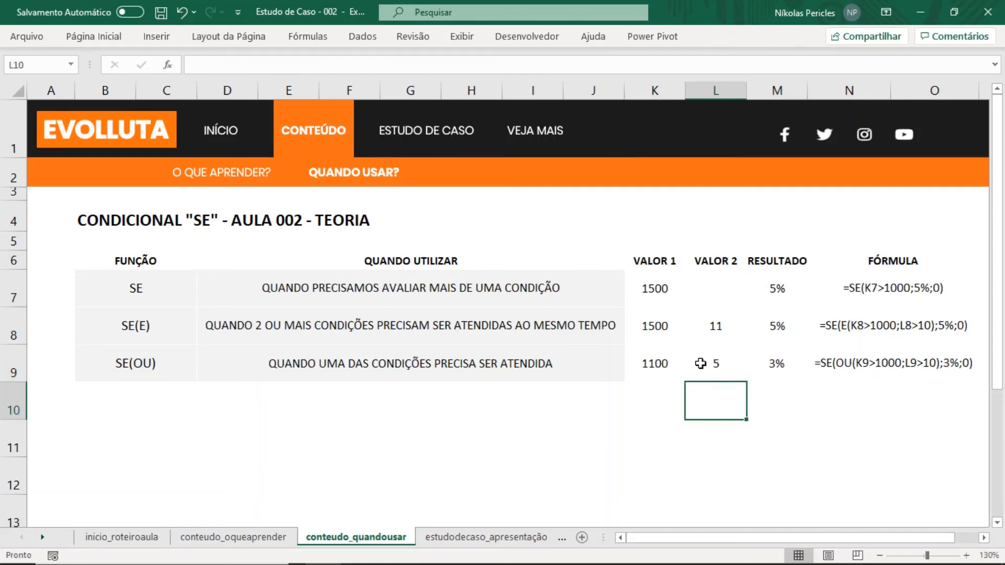
click(663, 370)
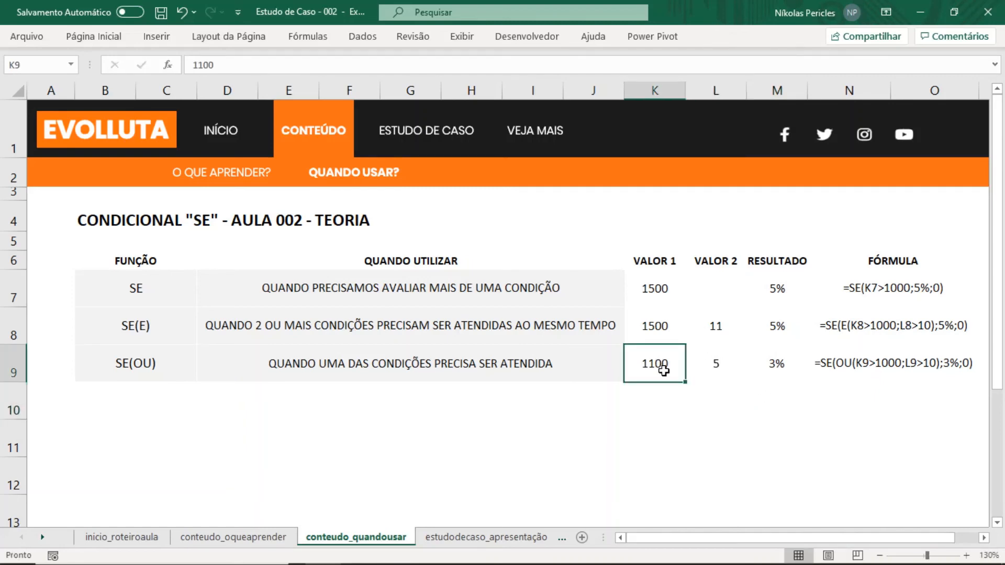
text(900)
key(Return)
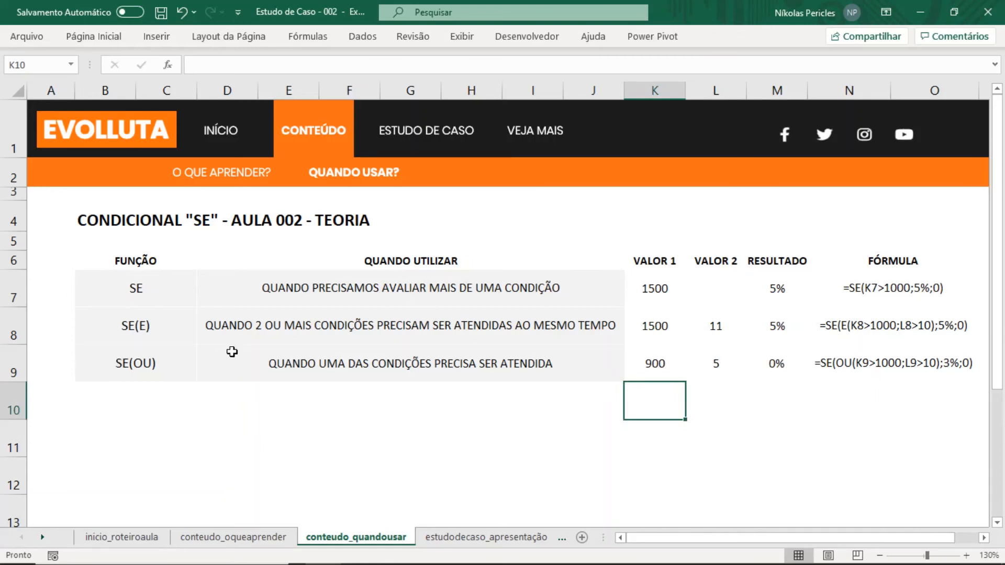
Examine the case study presentation's commission rules, sales table and questions, and open the VEJA MAIS page
click(406, 143)
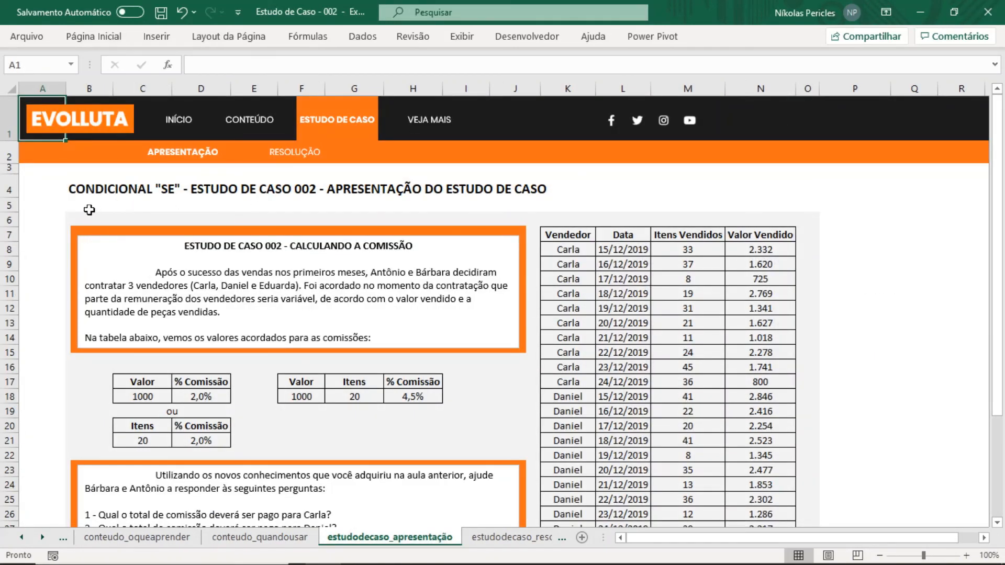
scroll(114, 230, down, 2)
scroll(114, 230, up, 2)
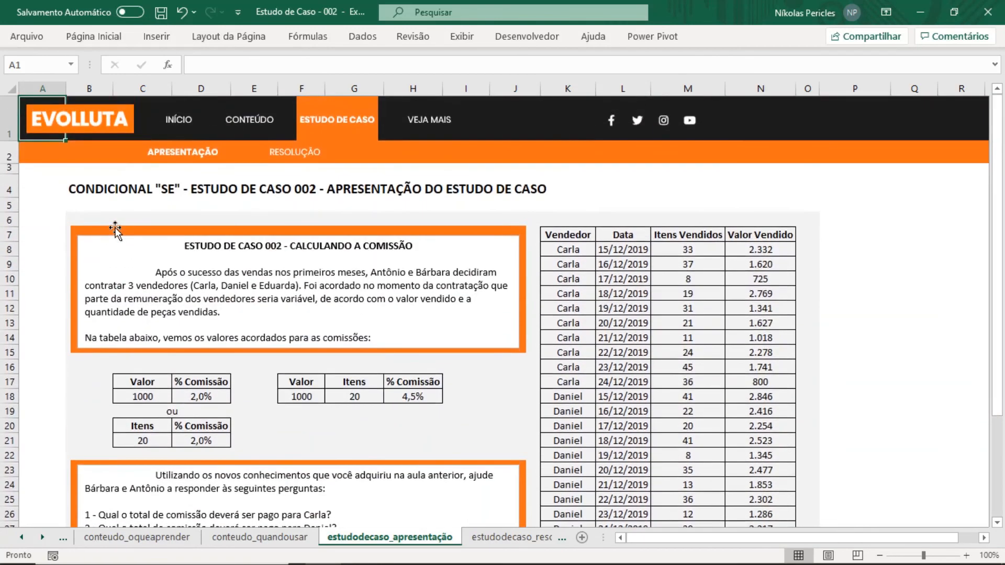
scroll(114, 230, down, 2)
scroll(114, 231, up, 2)
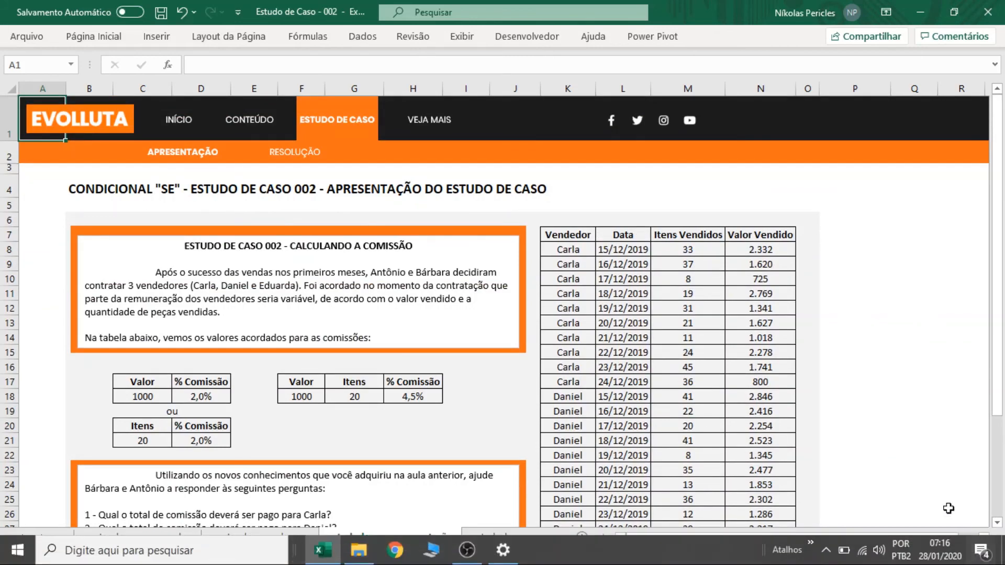
click(967, 555)
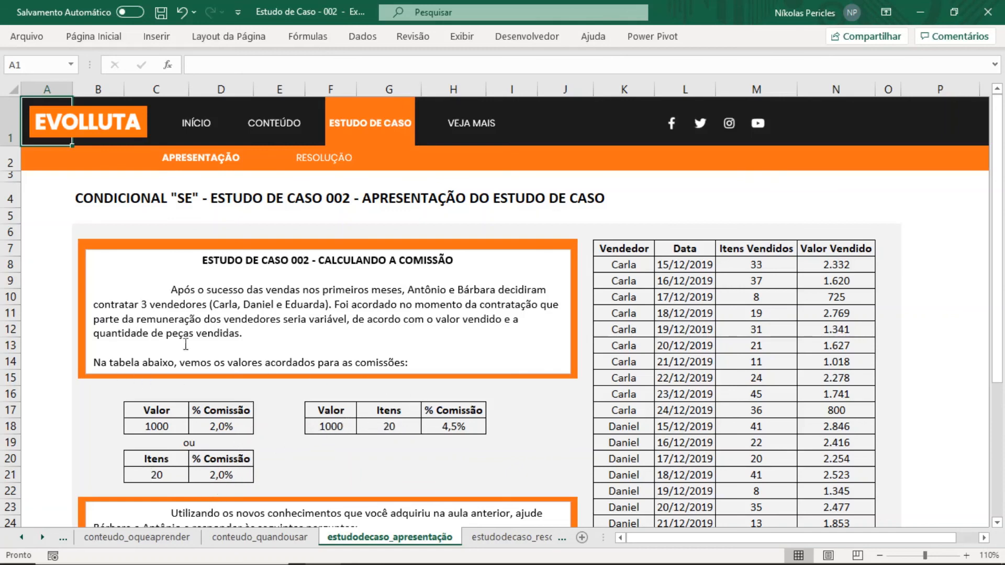
scroll(282, 350, down, 1)
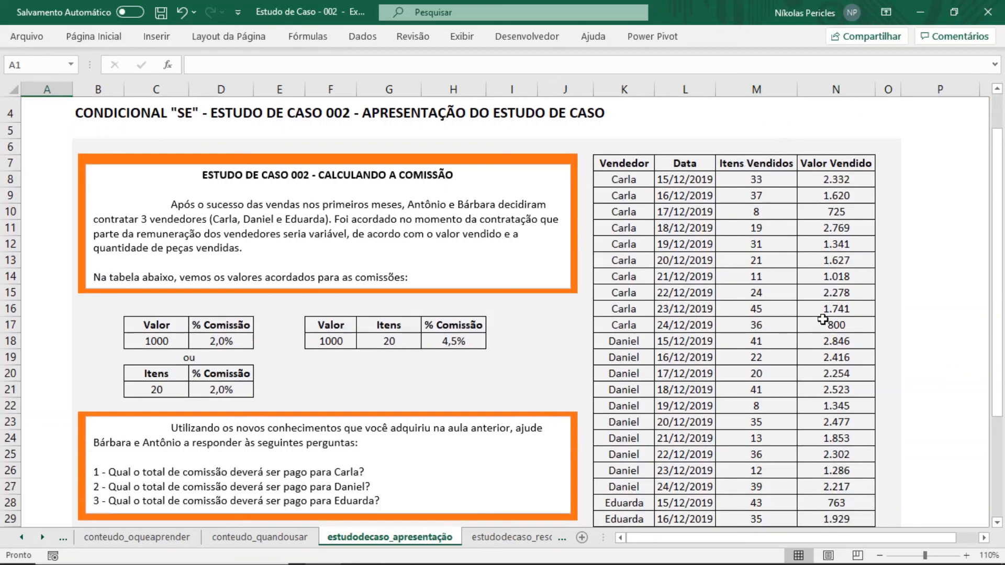
scroll(216, 242, down, 1)
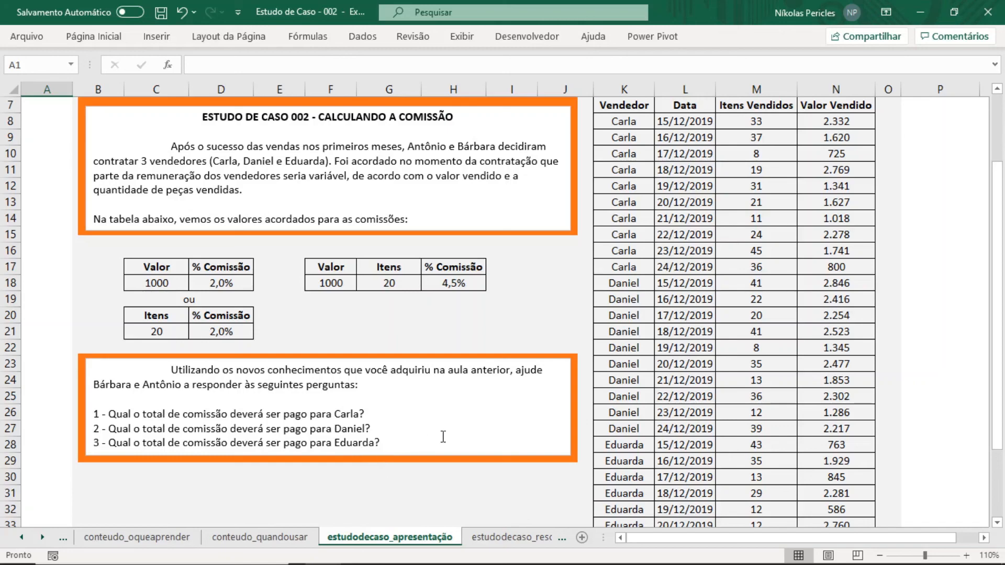
scroll(550, 413, down, 2)
scroll(552, 413, up, 3)
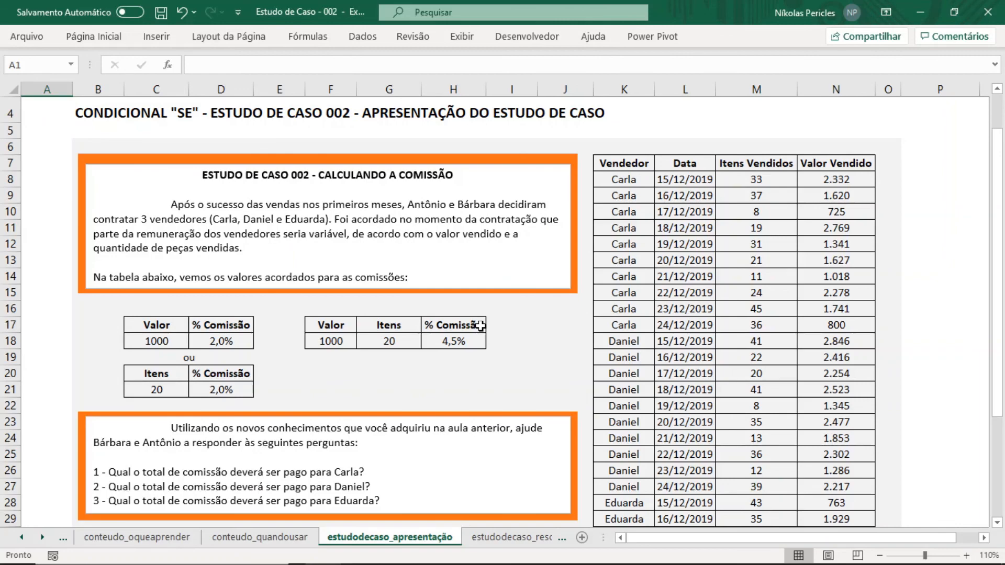
scroll(492, 329, up, 1)
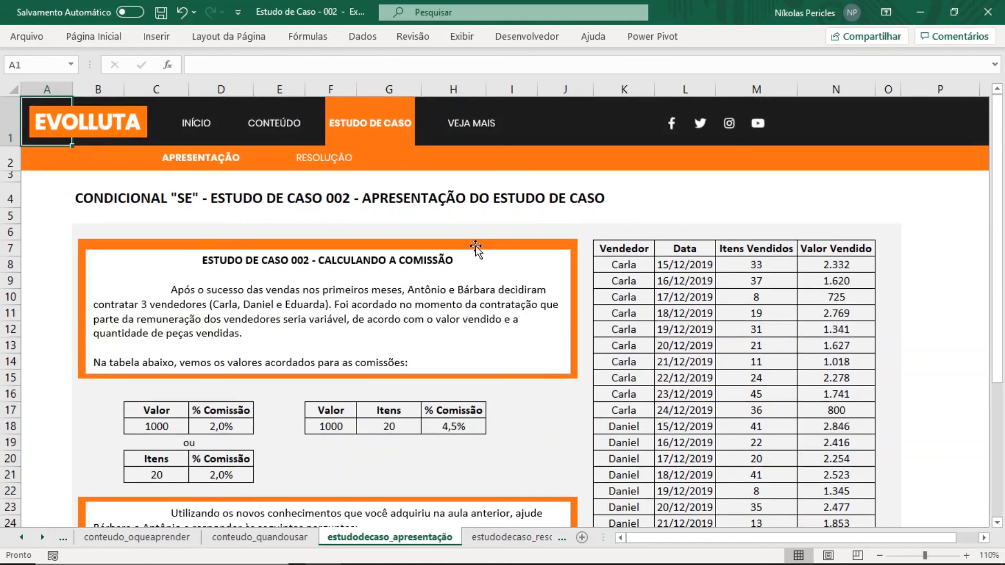
click(484, 130)
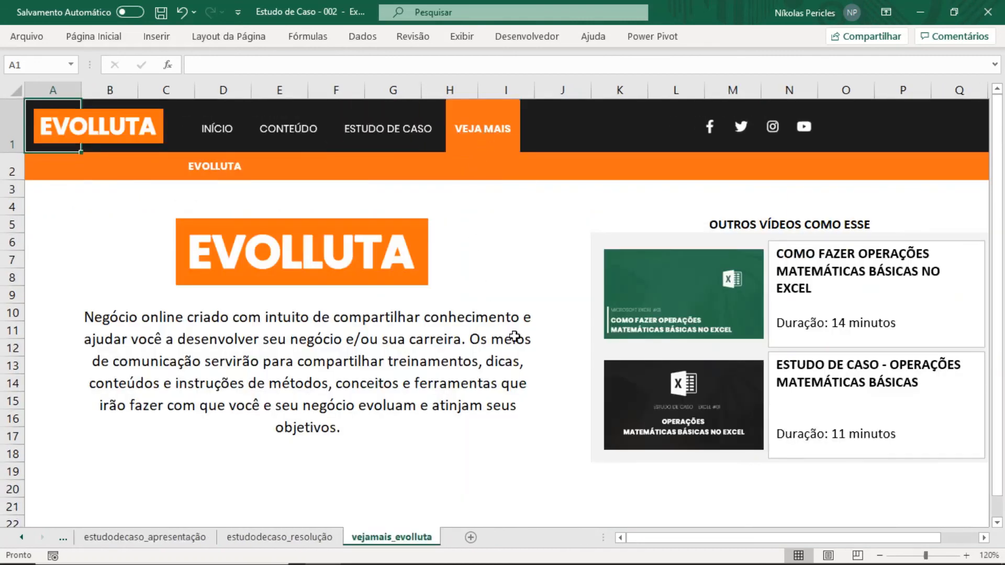